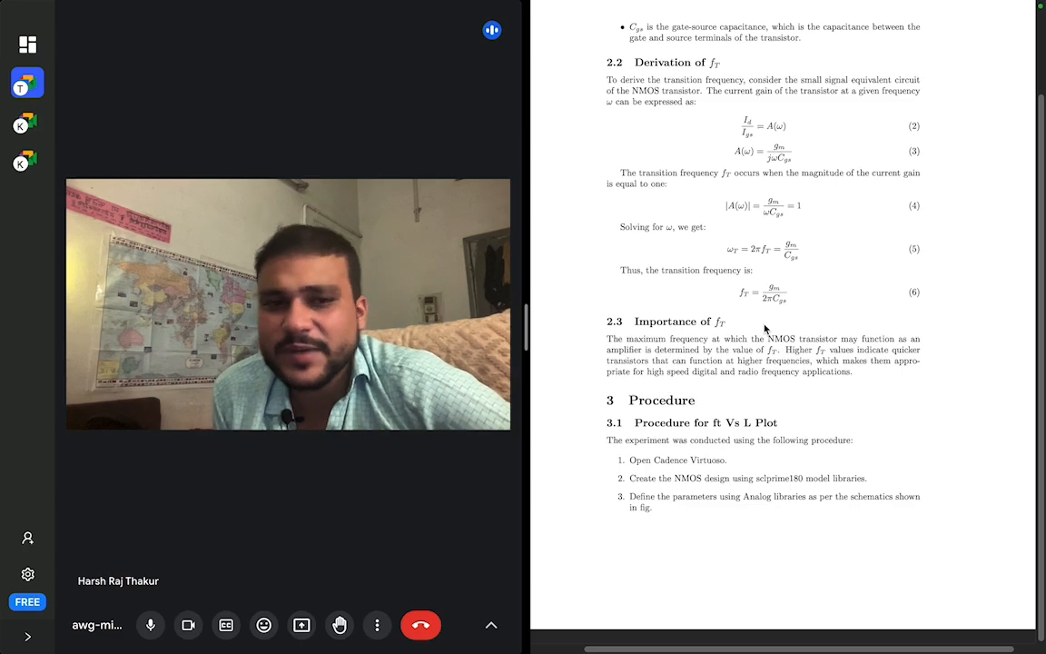
key("ctrl+Right")
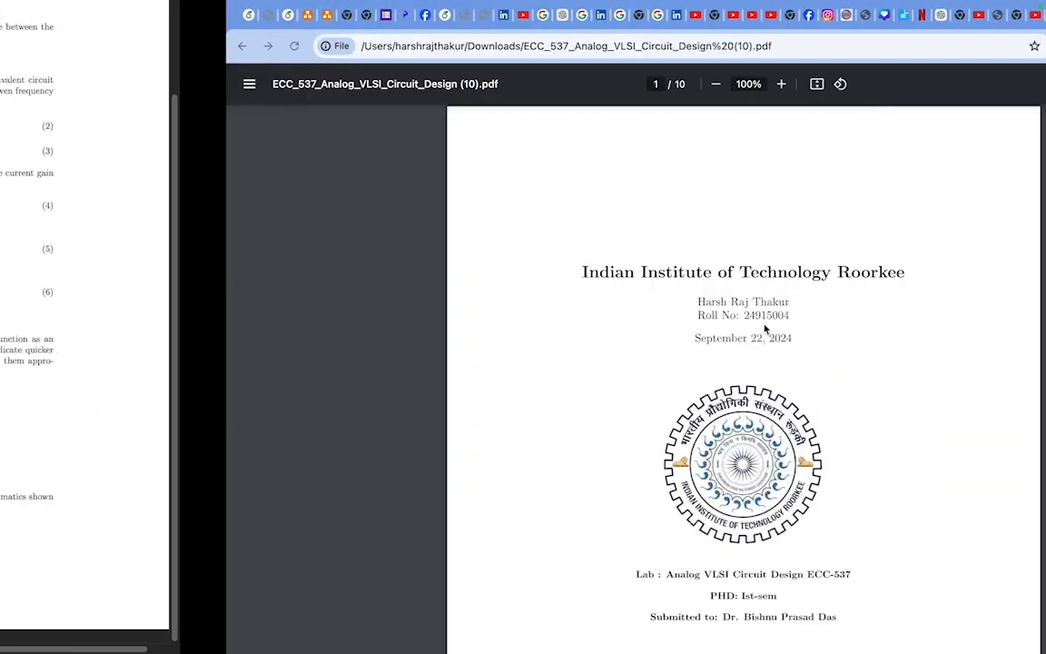
key("ctrl+Left")
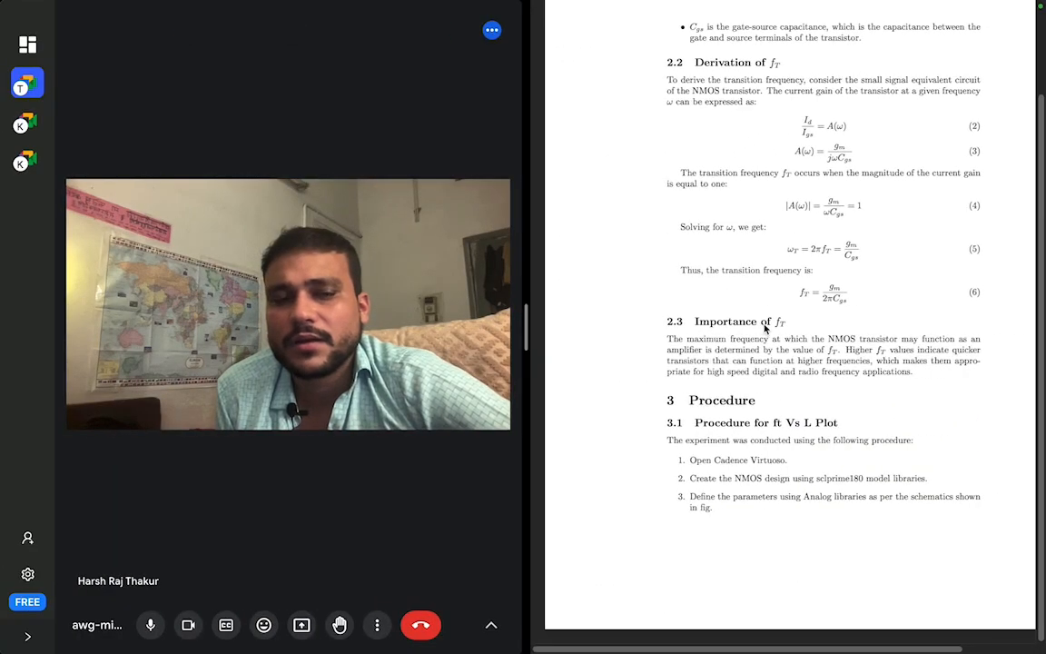
key("ctrl+Right")
key("ctrl+Right")
key("ctrl+Left")
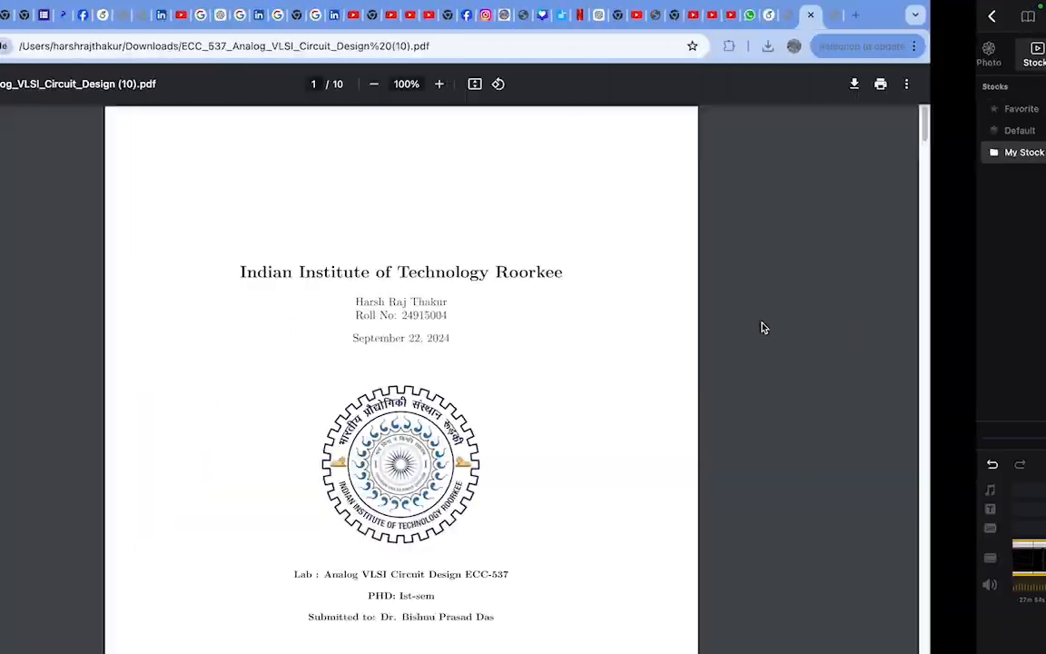
key("ctrl+Left")
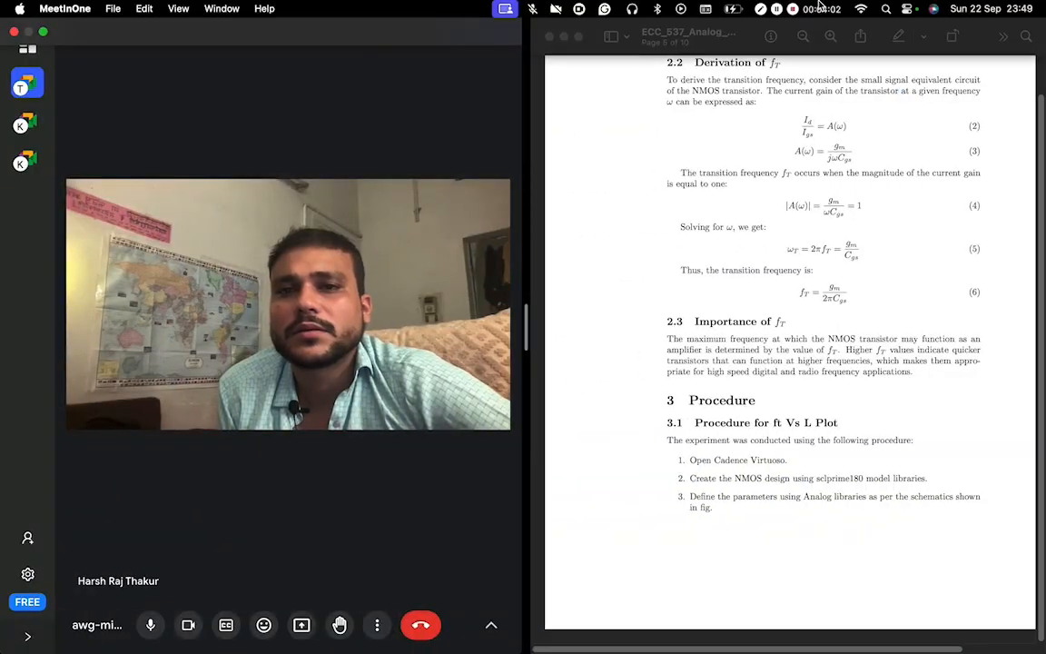
Switch to the full-screen remote desktop showing the Virtuoso schematic editor.
key("ctrl+Up")
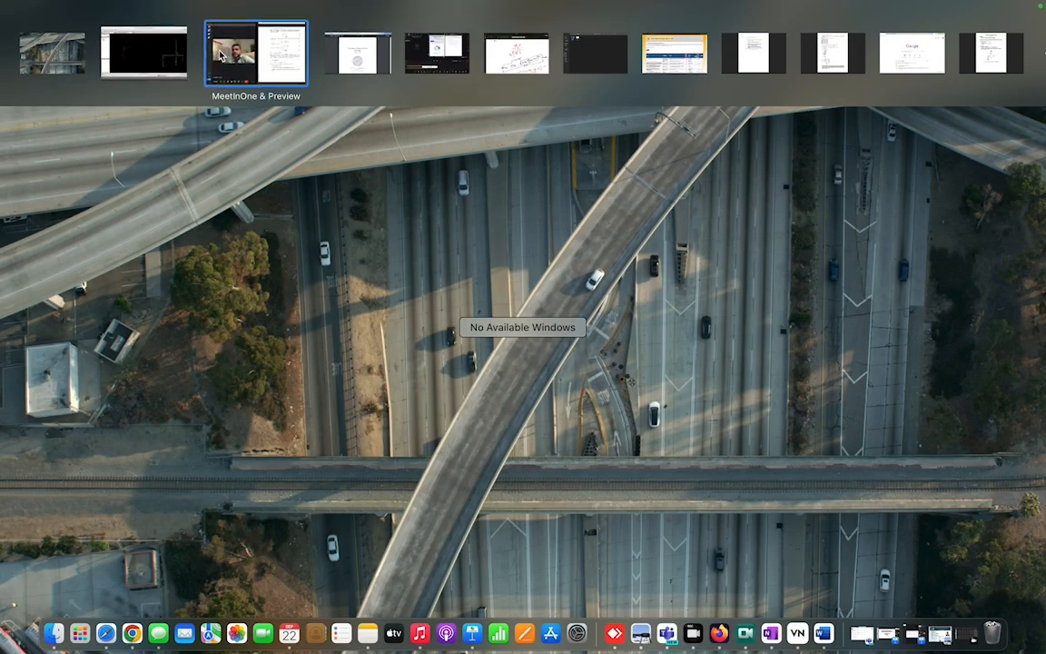
left_click_drag(180, 57, 240, 54)
left_click(241, 55)
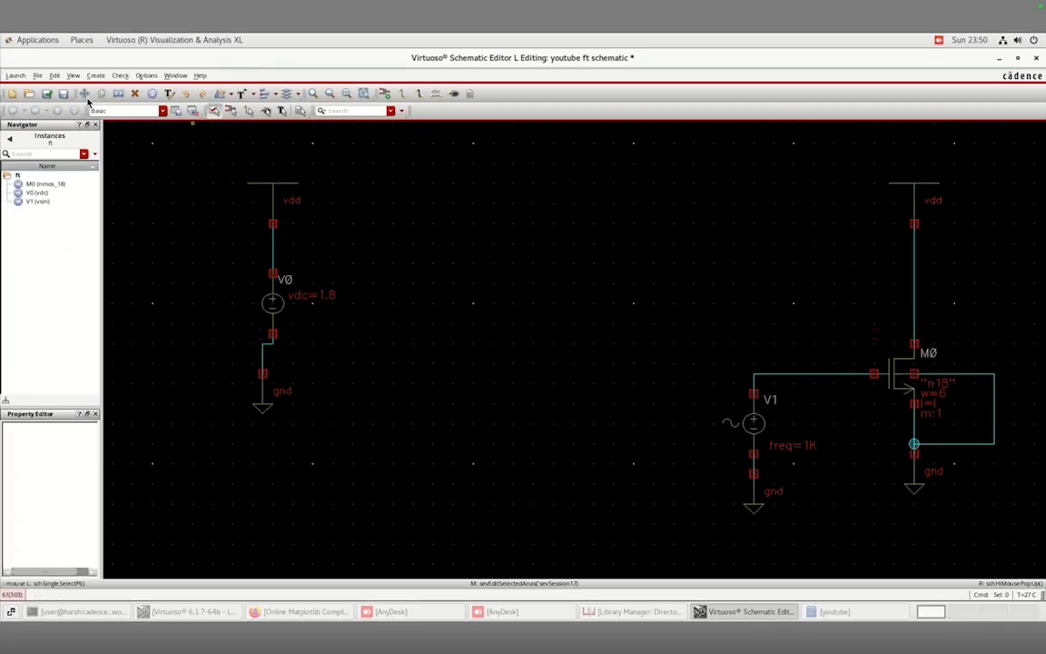
left_click(37, 75)
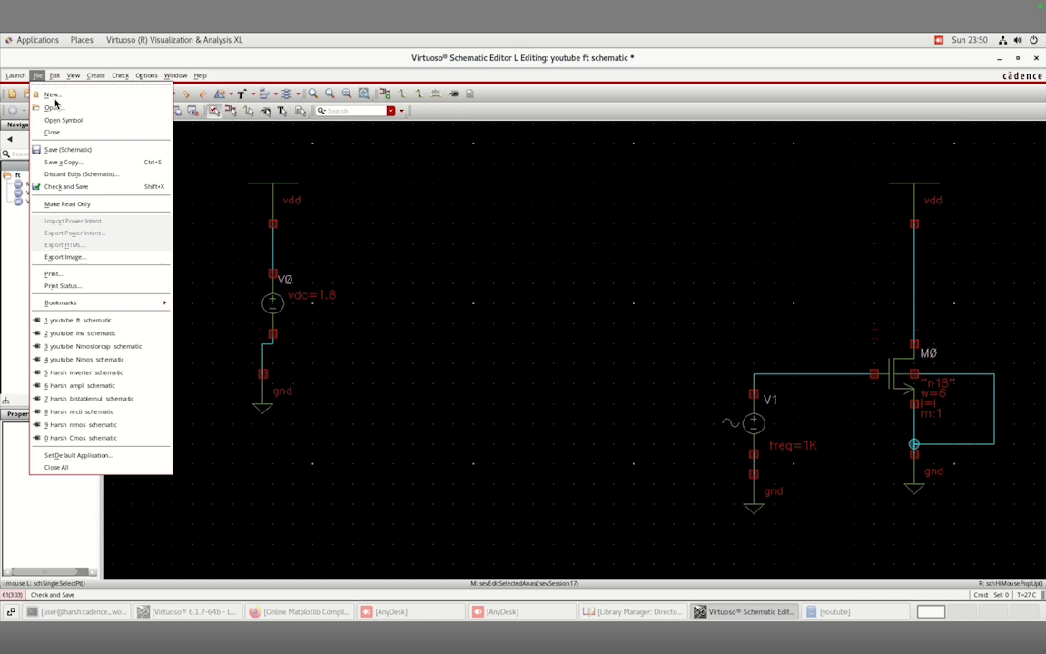
left_click(55, 96)
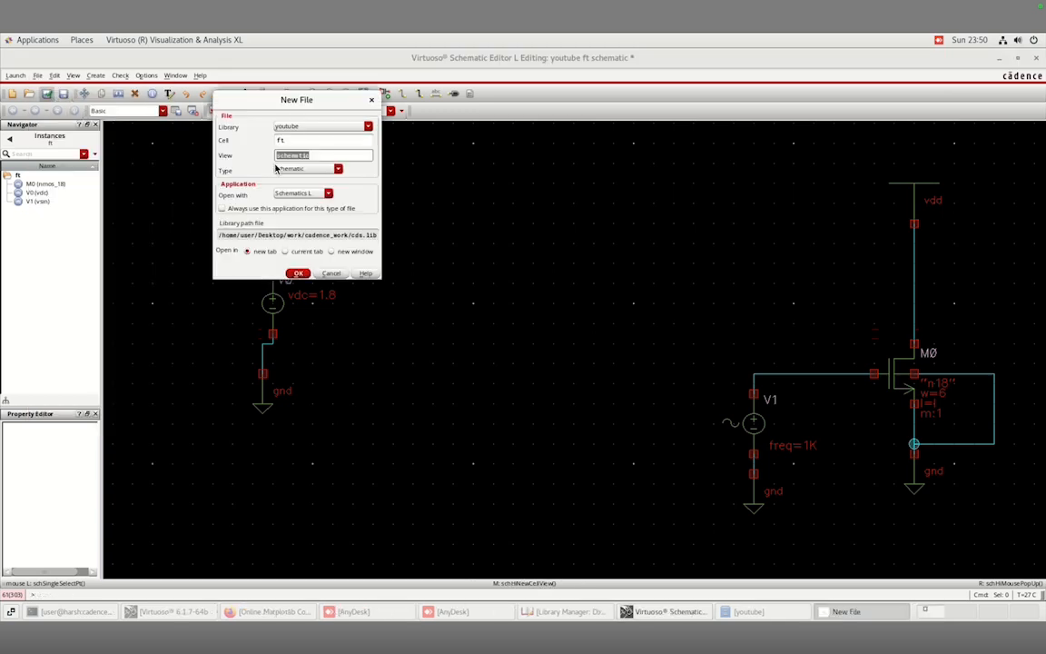
left_click(422, 274)
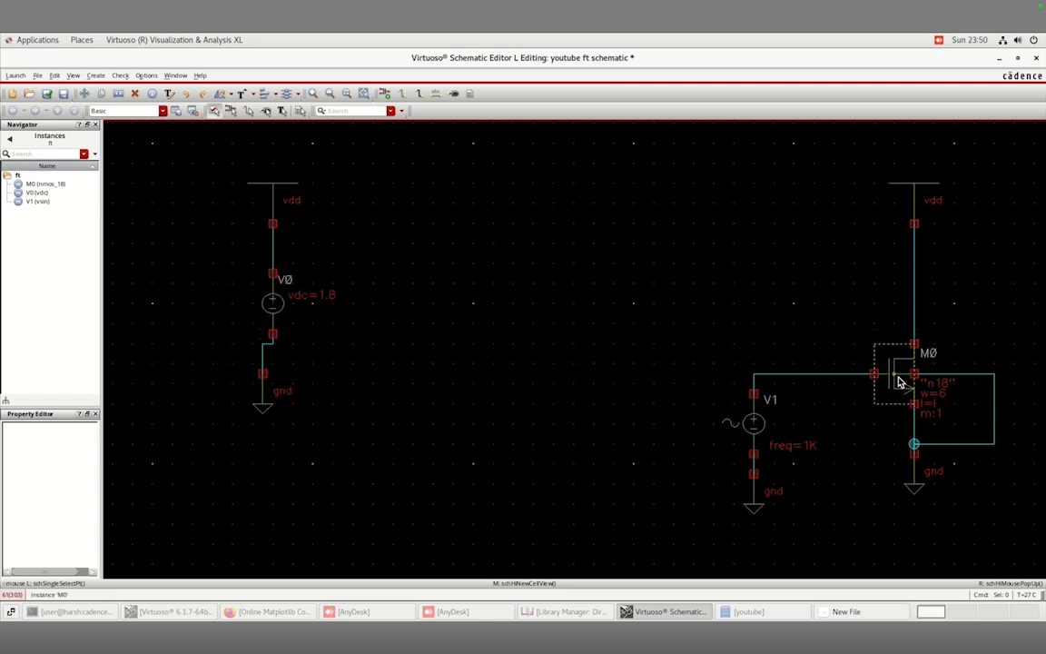
Set the gate width of NMOS transistor M0 to 4 in its object properties.
left_click(899, 382)
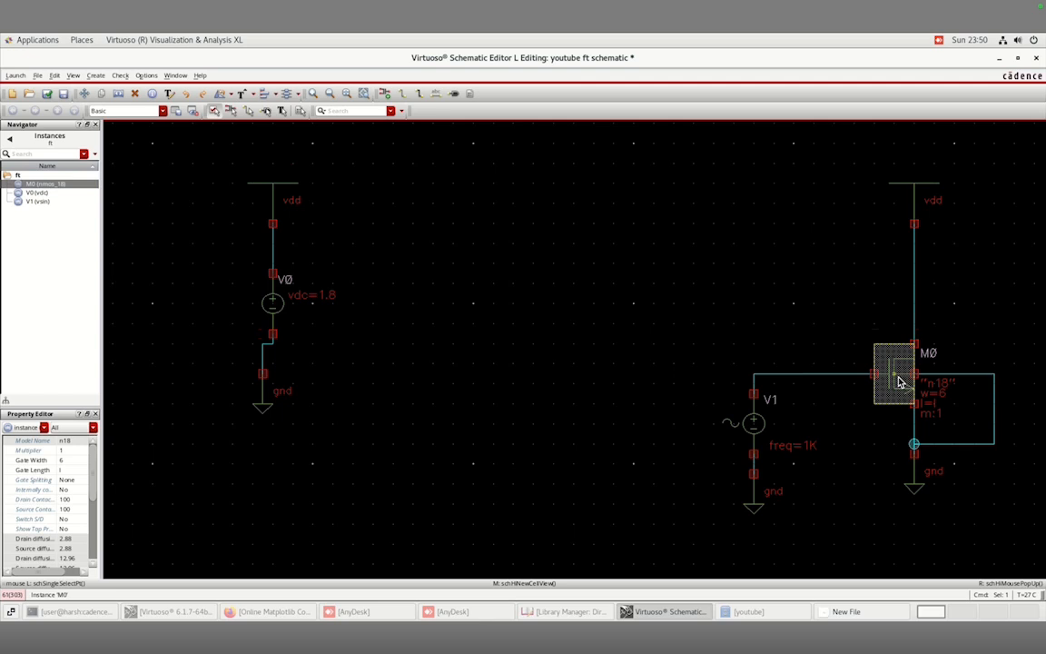
key("q")
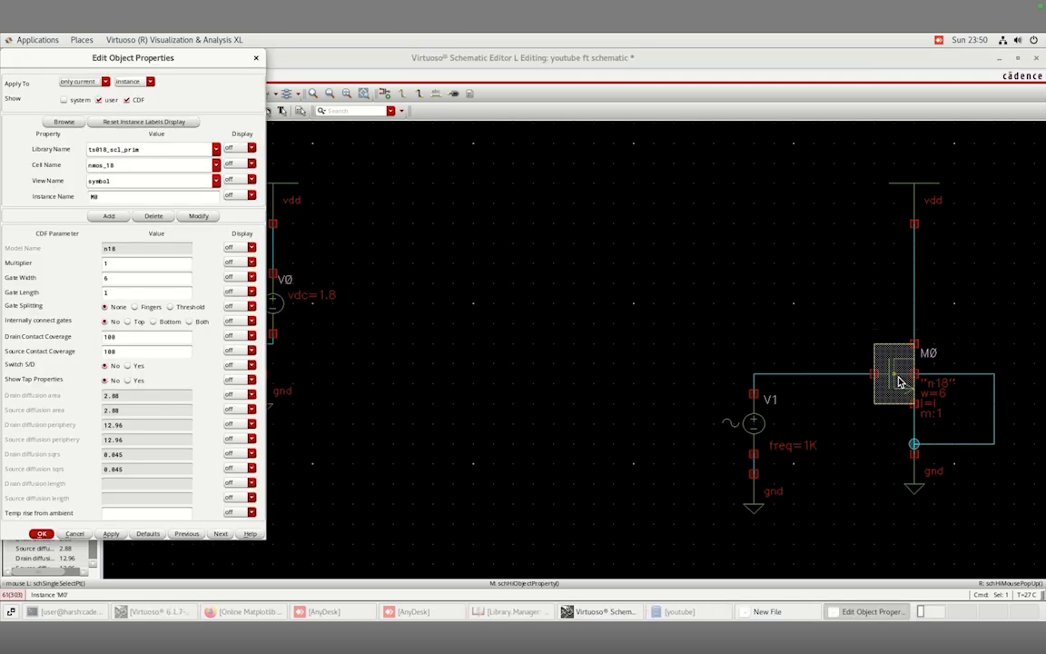
left_click(118, 283)
key("BackSpace")
type("4")
left_click(119, 296)
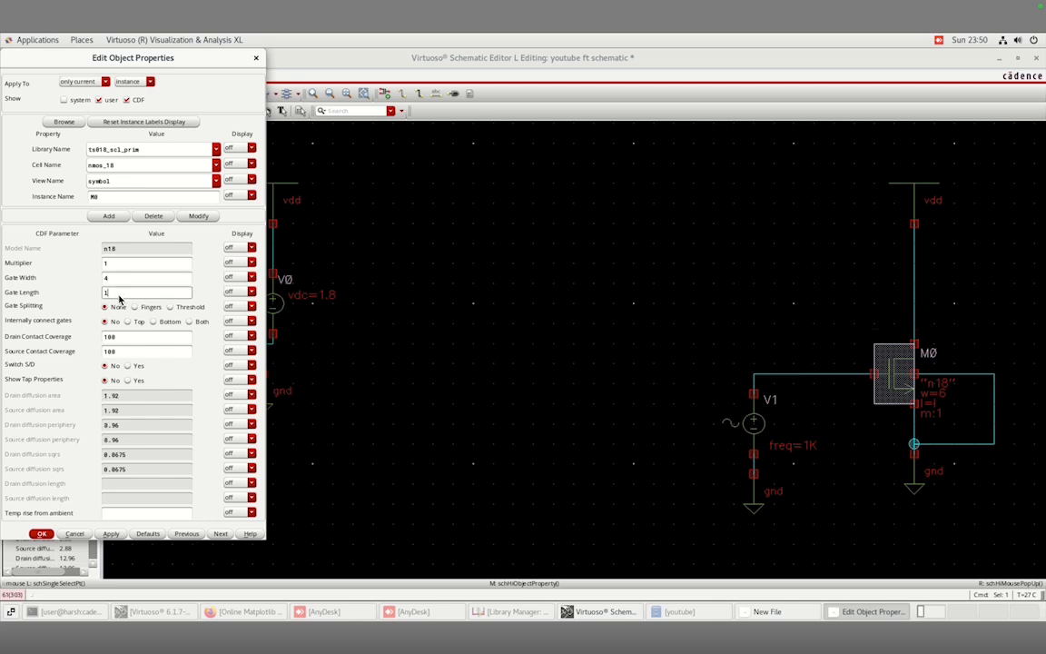
left_click(40, 534)
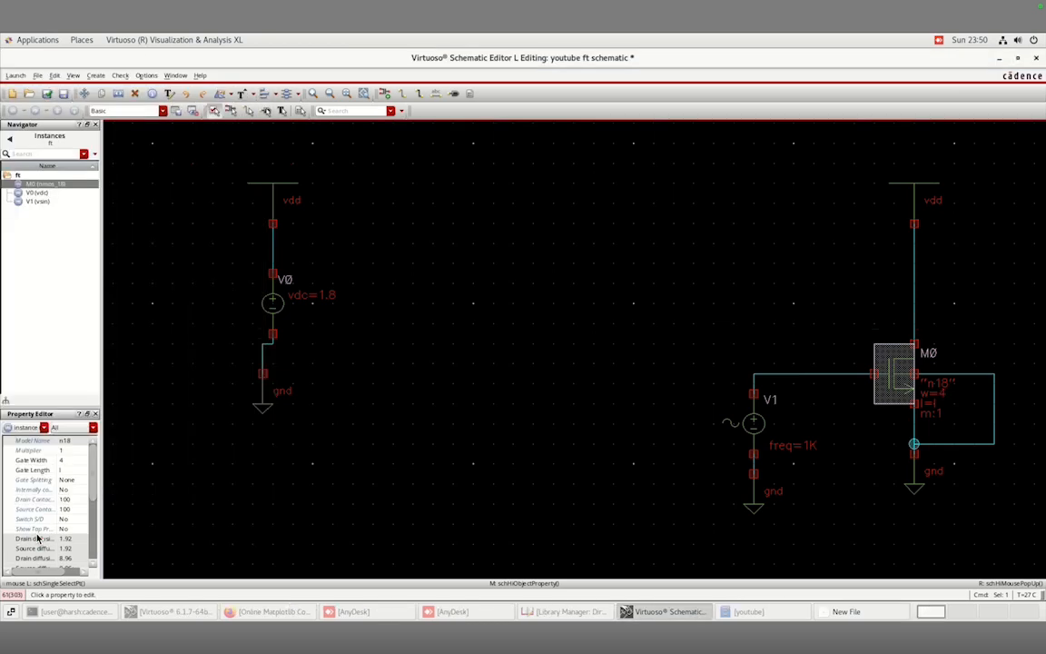
For sine source V1 at the transistor's gate, clear the AC magnitude and set the amplitude to 1mv.
left_click(755, 426)
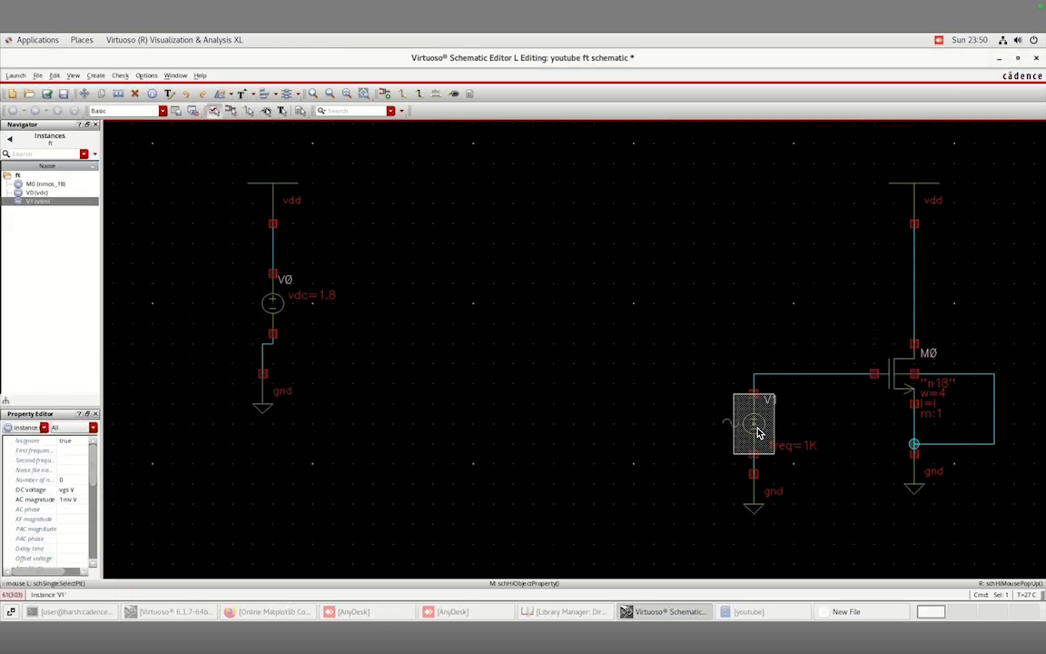
key("q")
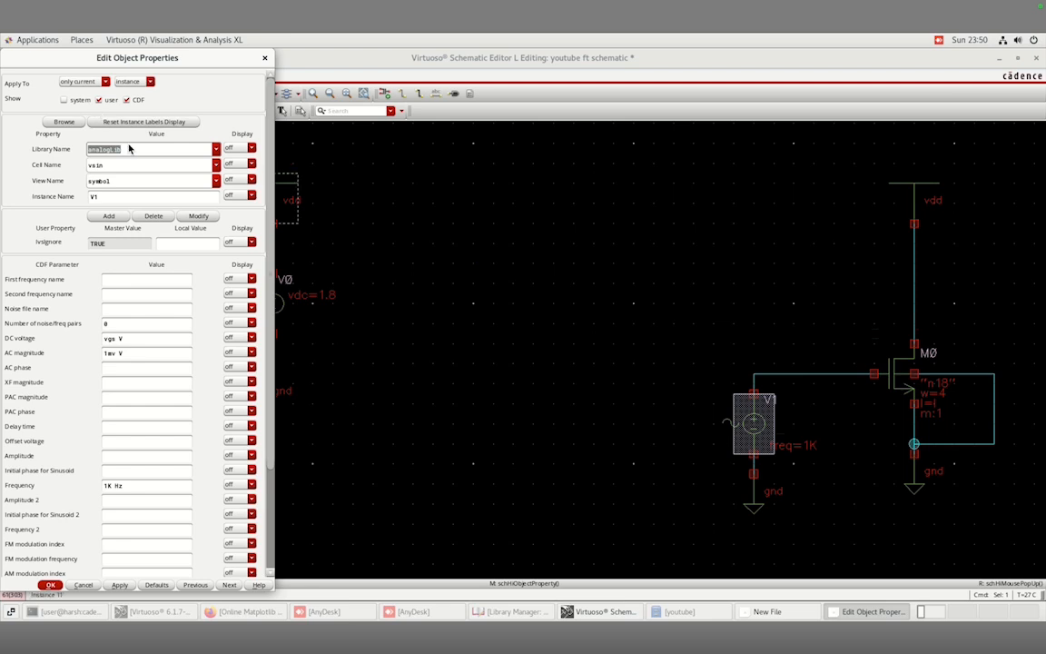
left_click(215, 165)
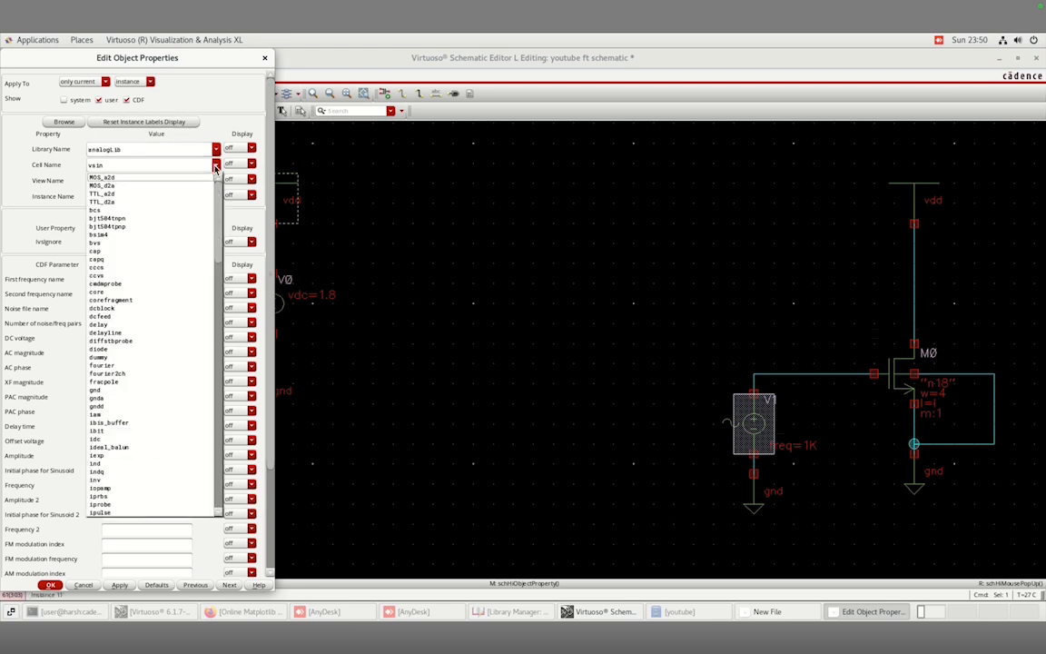
left_click(381, 202)
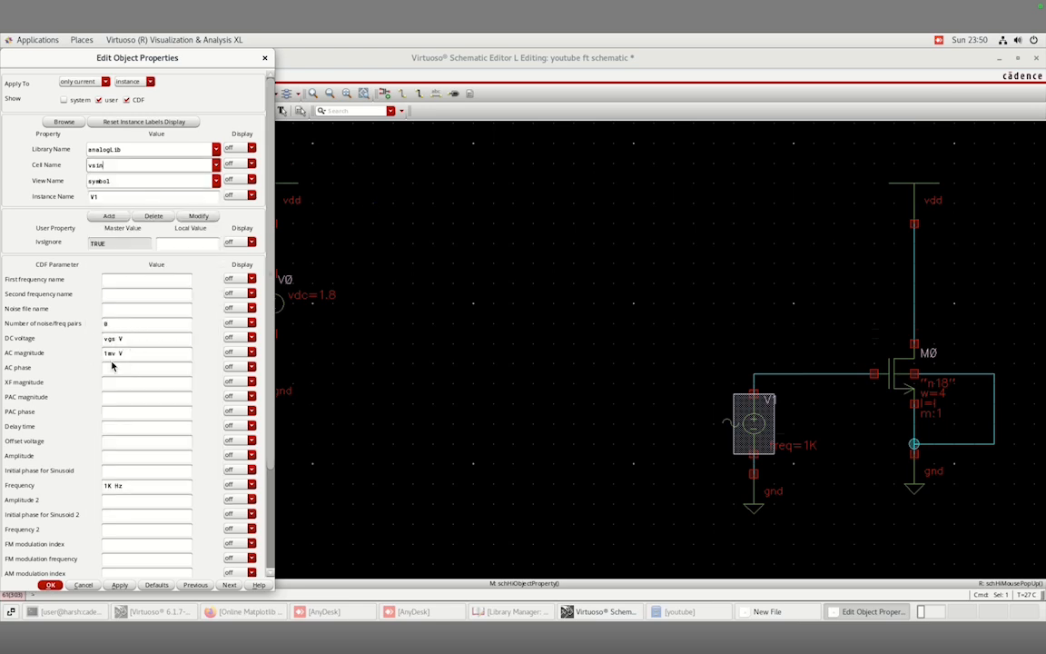
scroll(112, 365, "down", 5)
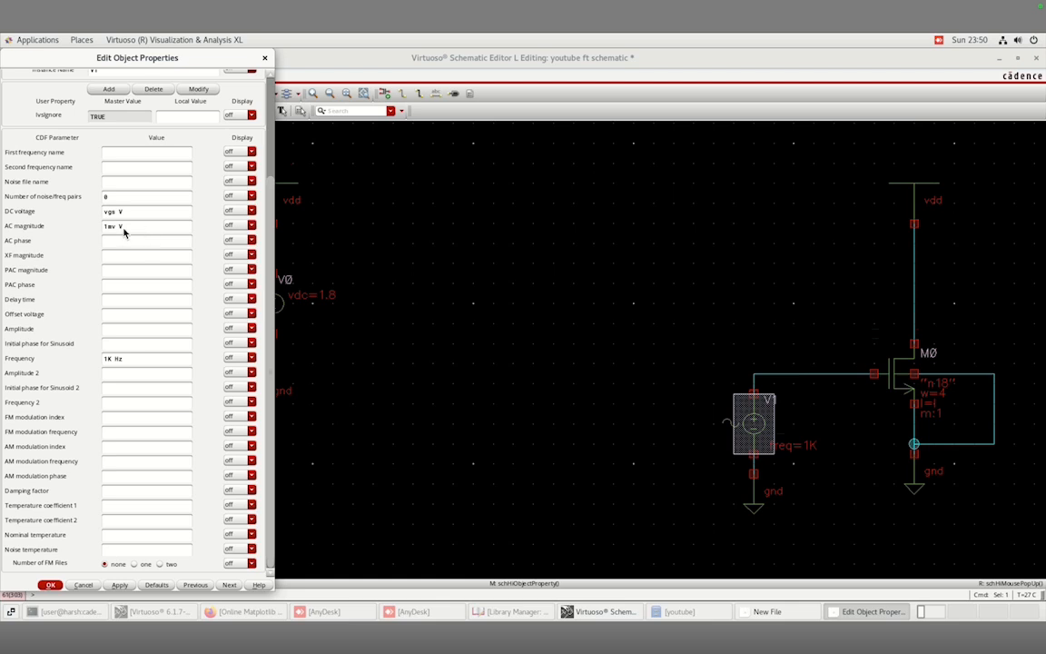
triple_click(105, 227)
key("ctrl+c")
key("BackSpace")
left_click(108, 332)
key("ctrl+v")
key("Tab")
left_click(50, 585)
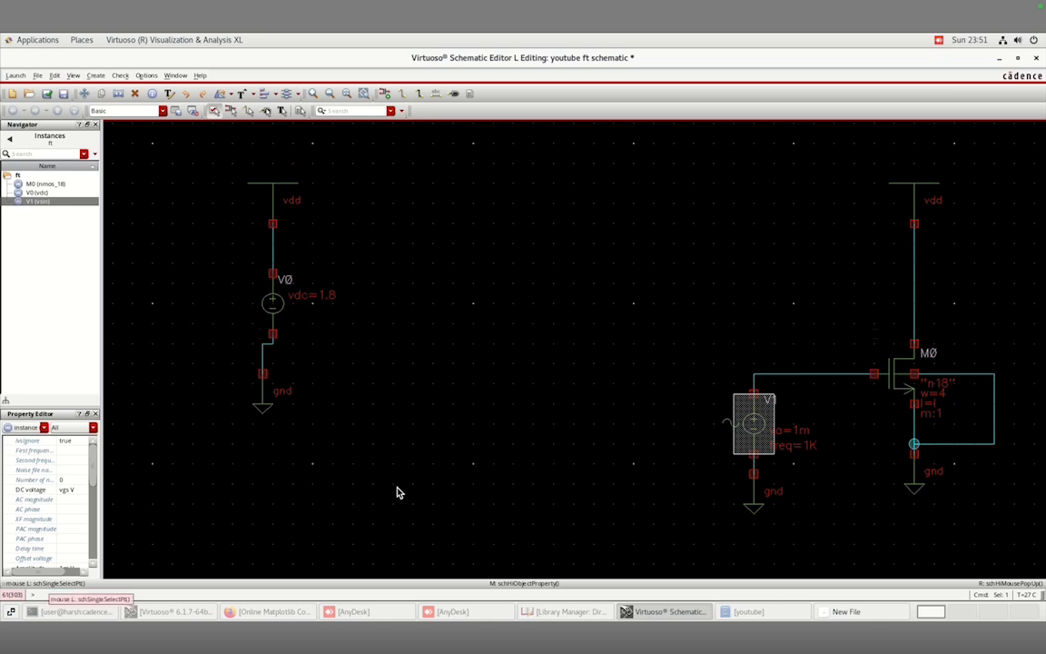
left_click(658, 469)
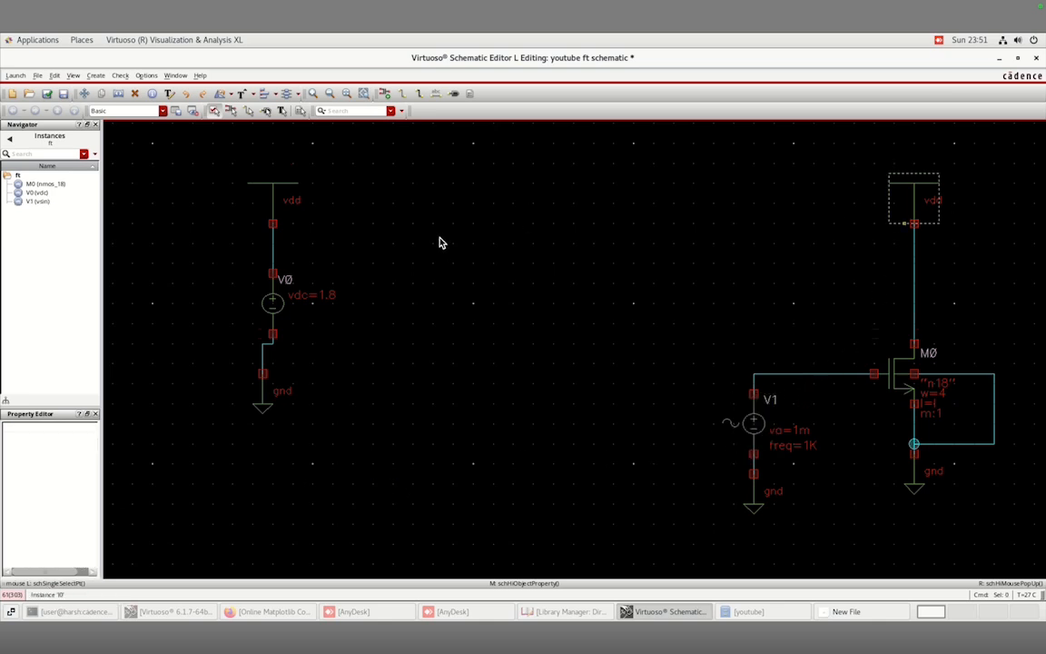
Launch ADE L for the ft schematic and bring its simulation window to the front.
left_click(281, 310)
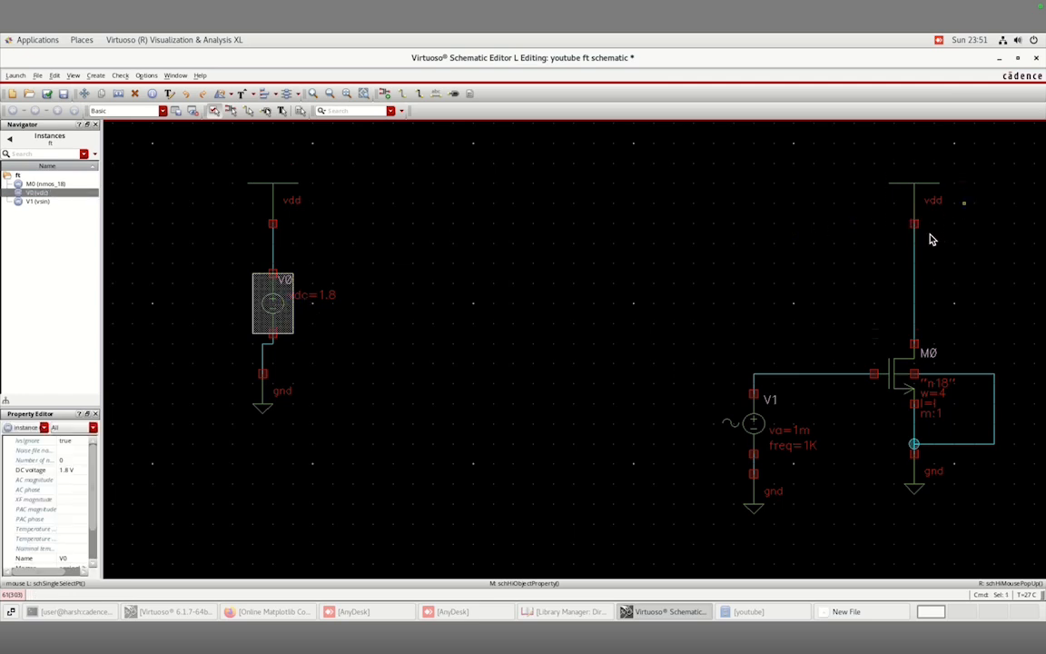
key("ctrl+d")
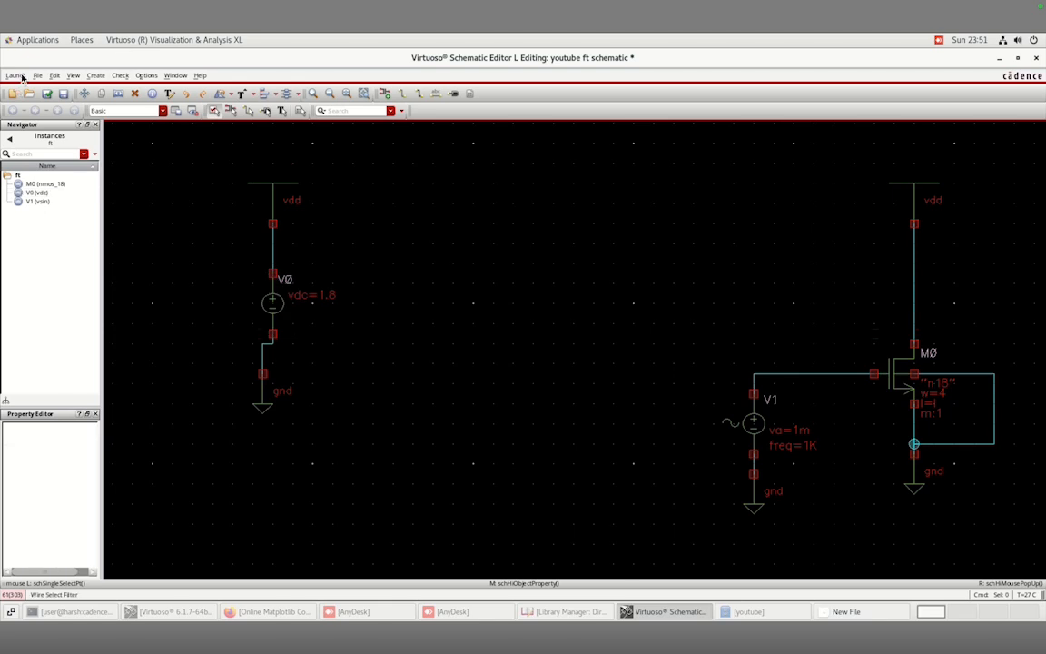
left_click(22, 78)
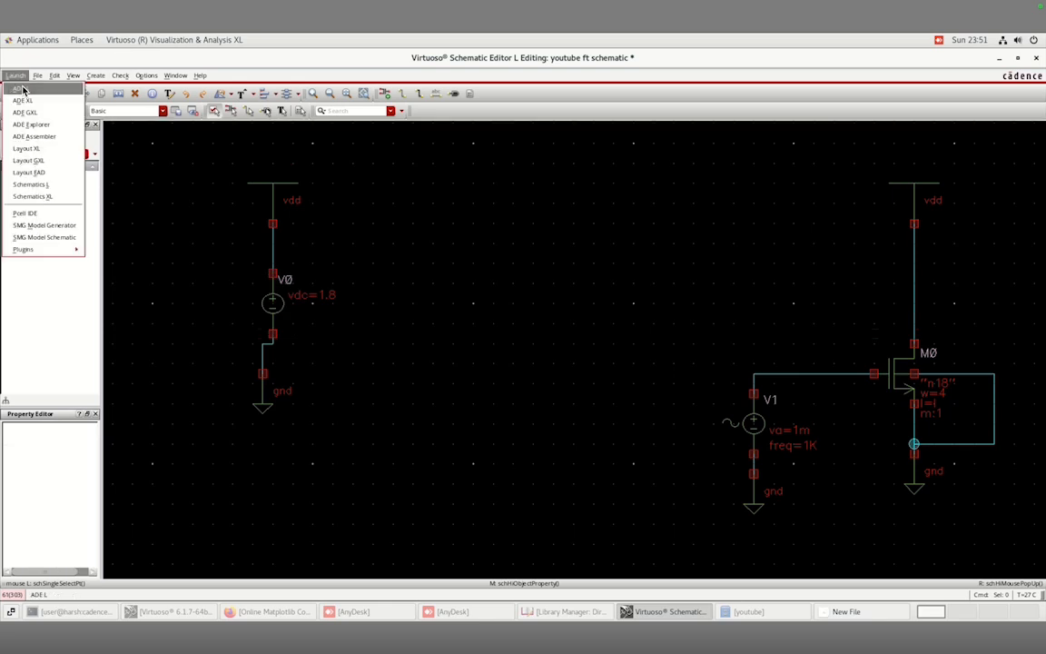
left_click(25, 87)
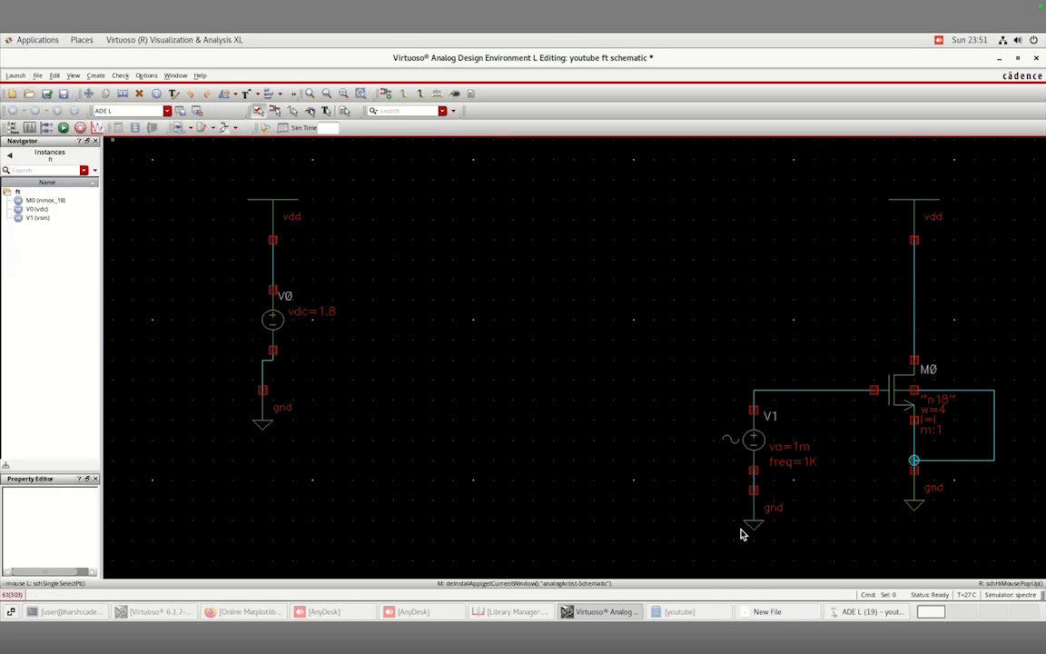
left_click(875, 618)
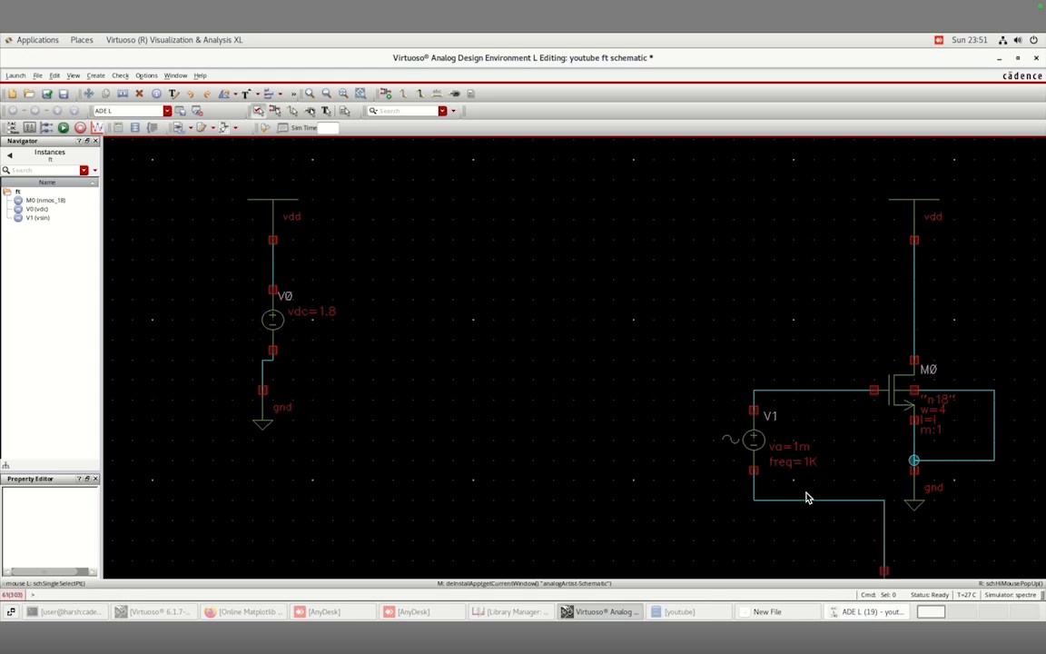
scroll(804, 491, "down", 1)
scroll(824, 521, "down", 5)
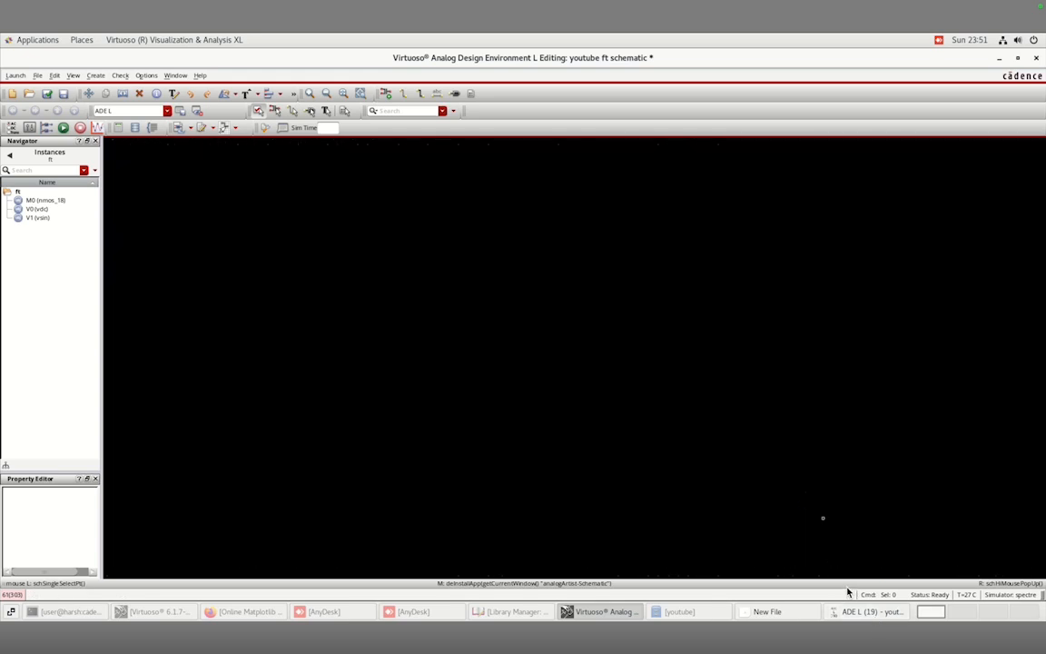
key("f")
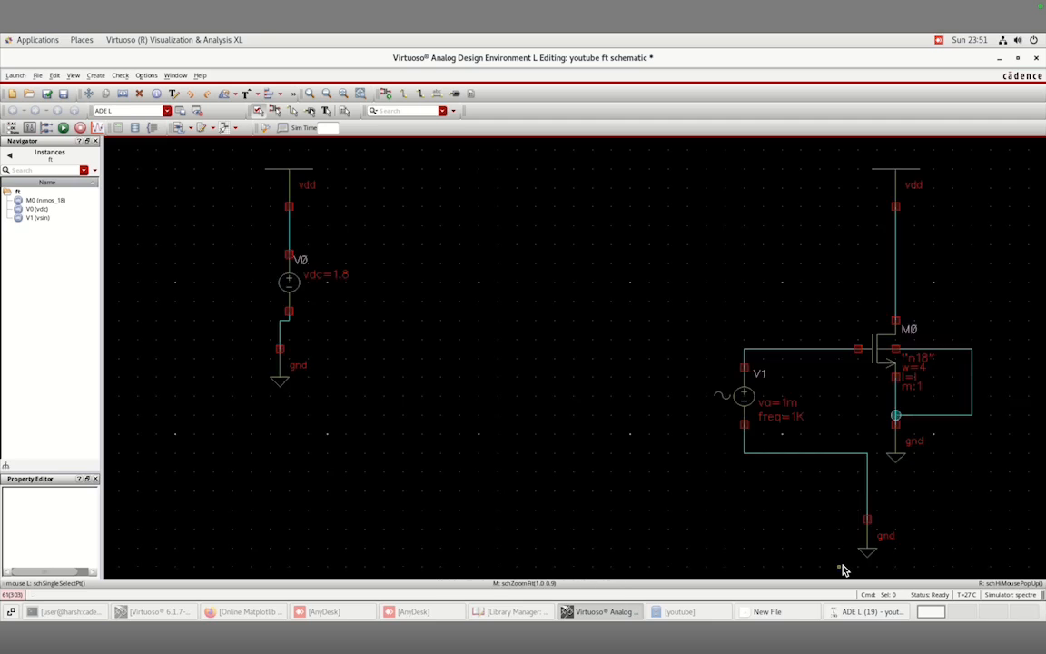
left_click(847, 614)
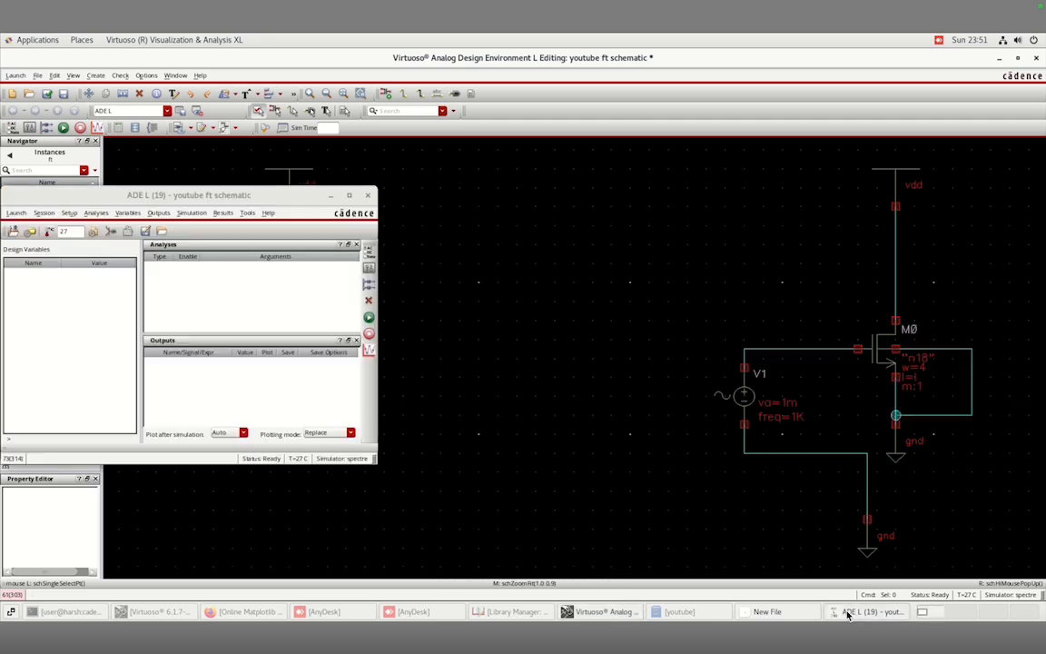
Add an AC analysis sweeping frequency from 0 to 60G with the automatic sweep type.
left_click(16, 212)
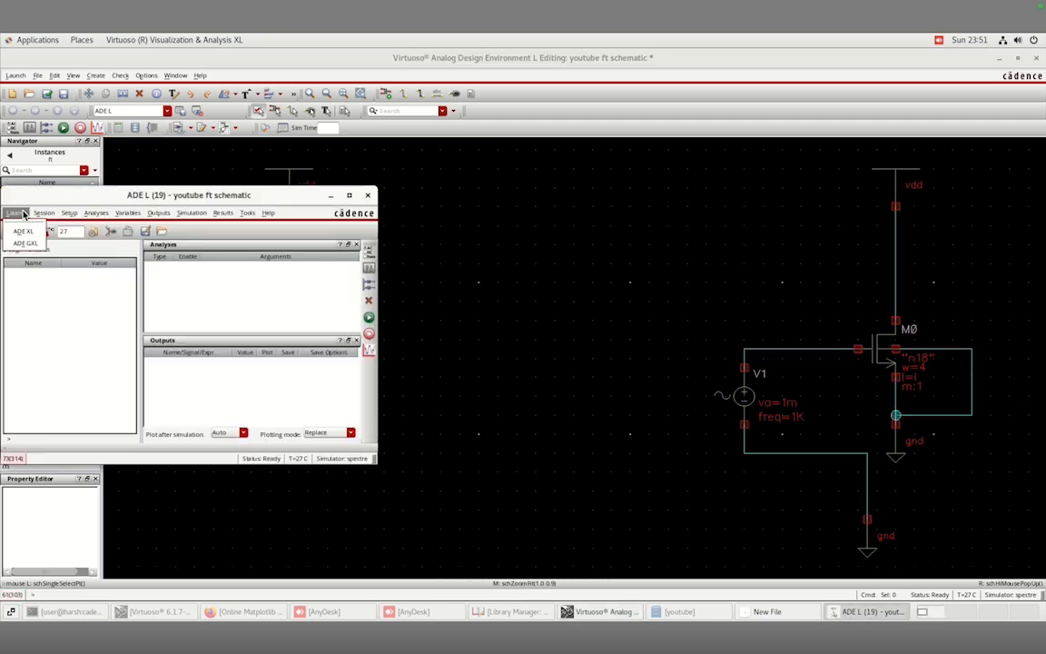
left_click(94, 215)
left_click(93, 215)
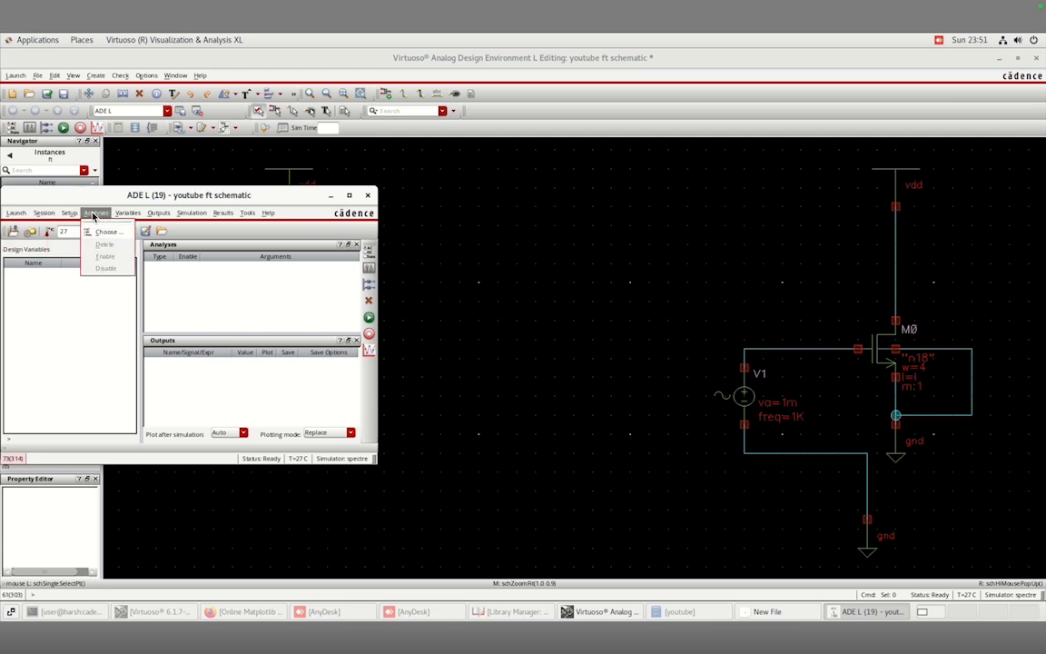
left_click(99, 230)
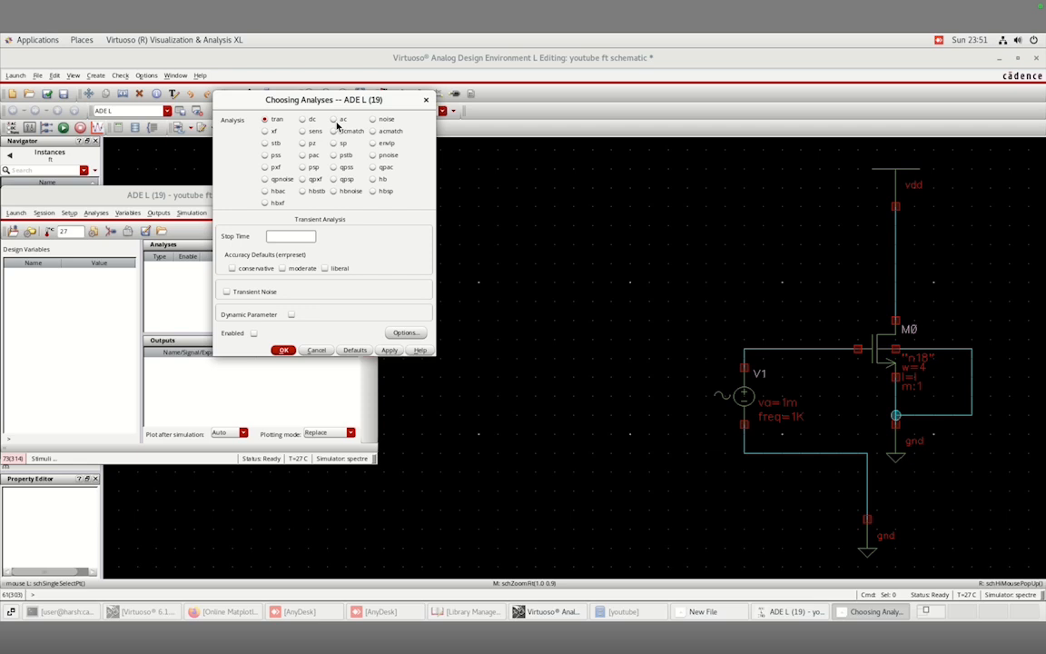
left_click(334, 120)
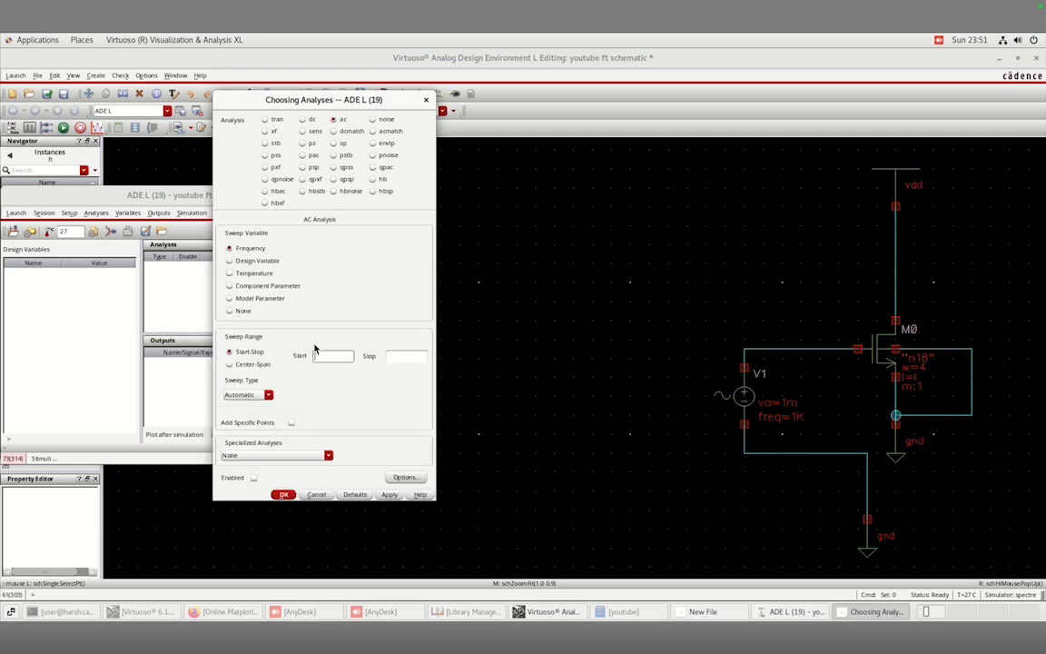
left_click(390, 360)
type("600")
left_click(283, 495)
Copy the design variables from the cellview and set l to 2 and vgs to 1.
right_click(110, 334)
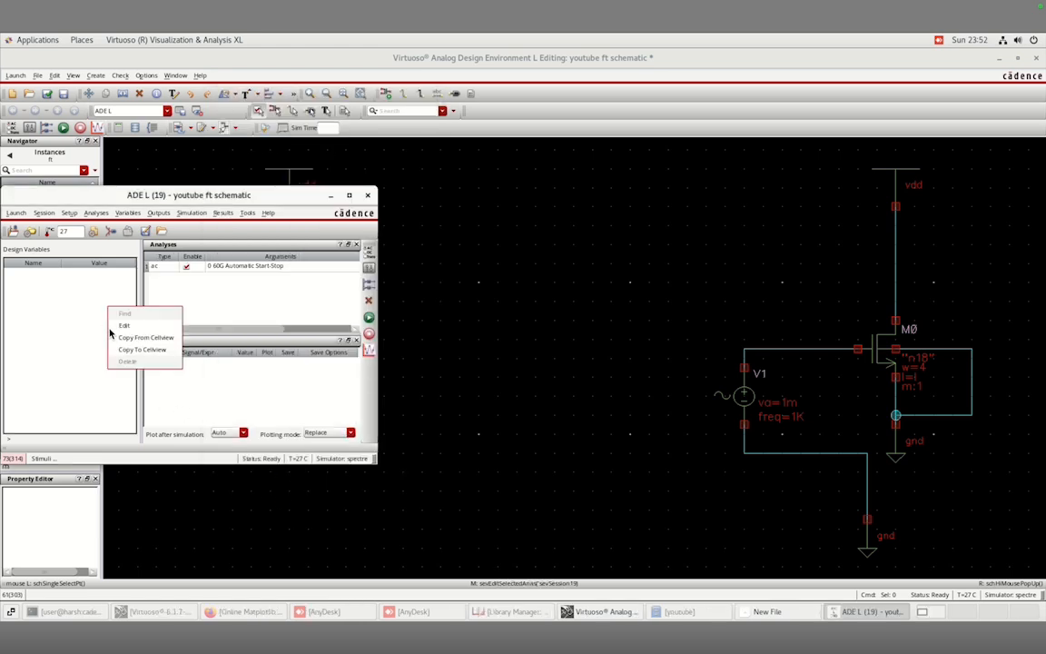
left_click(137, 338)
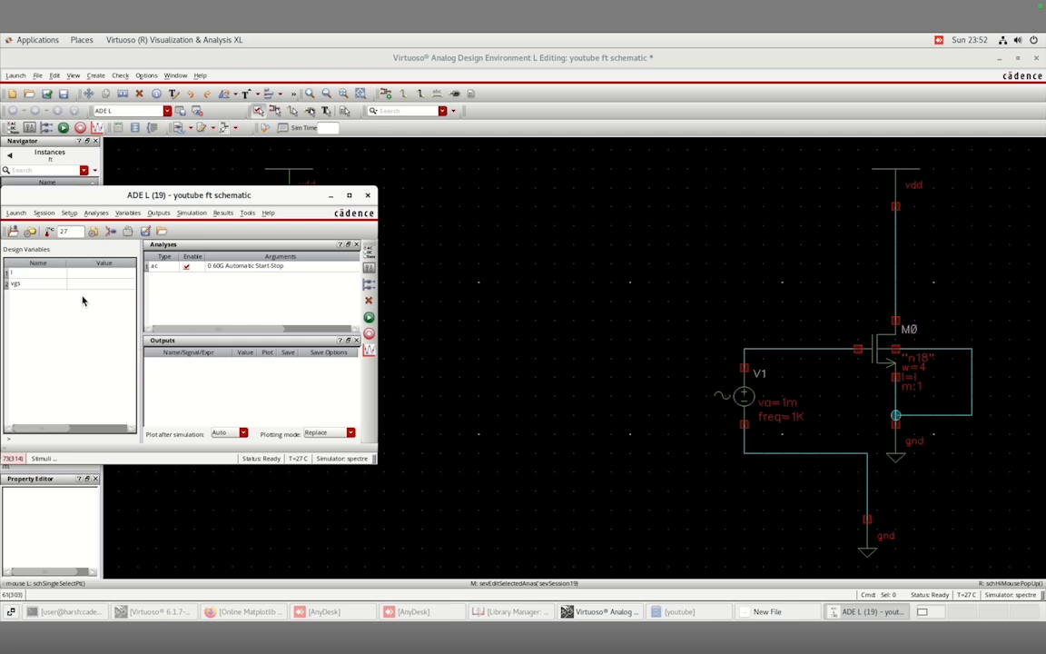
double_click(95, 273)
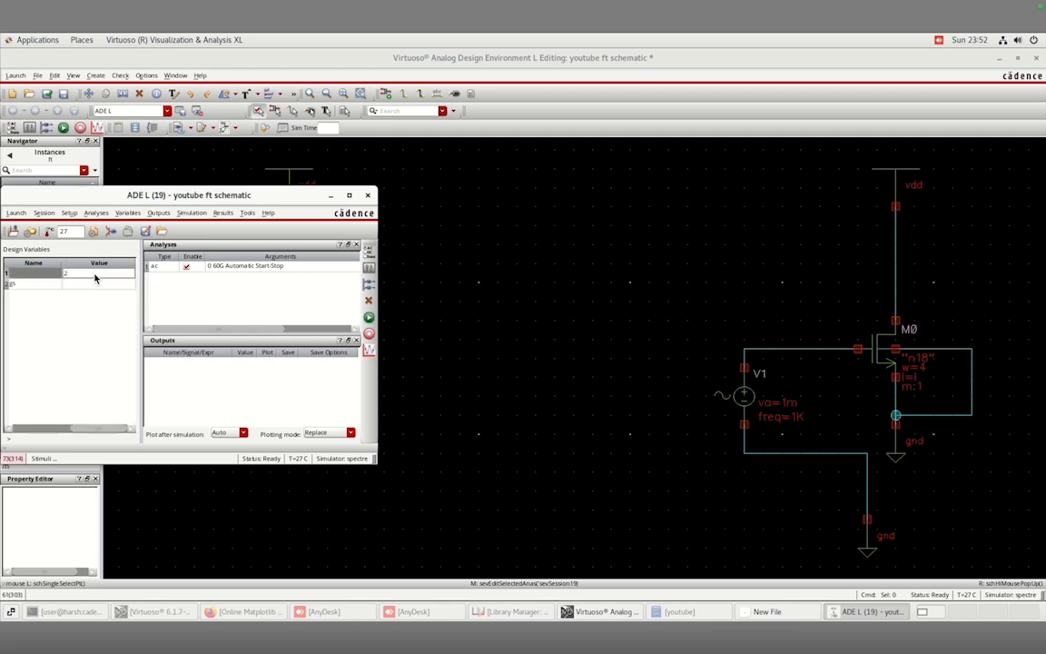
type("2")
double_click(85, 284)
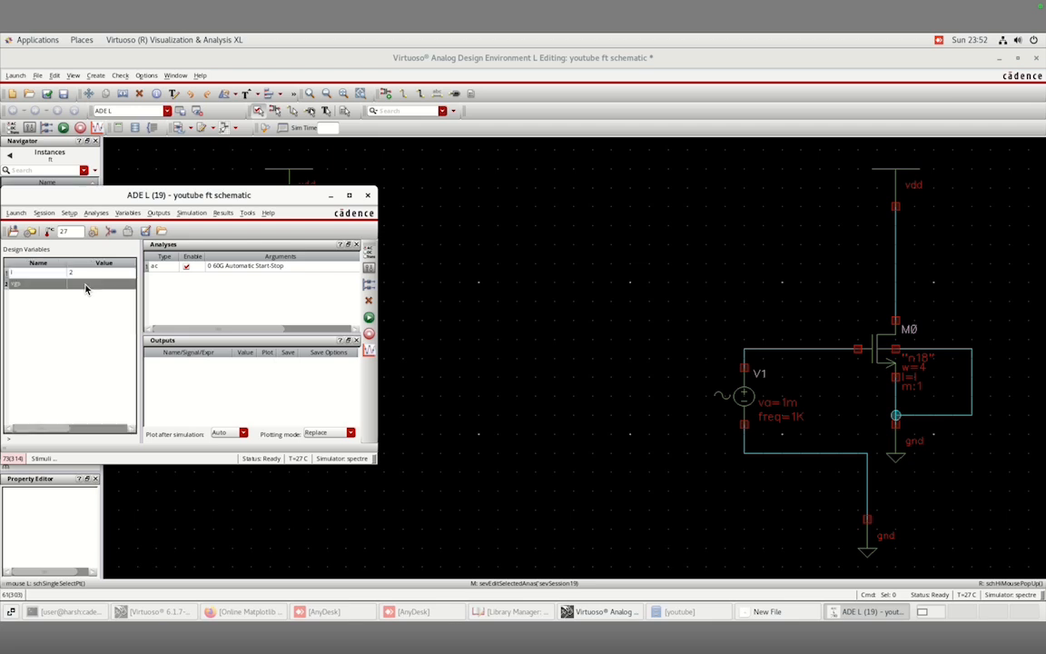
type("1")
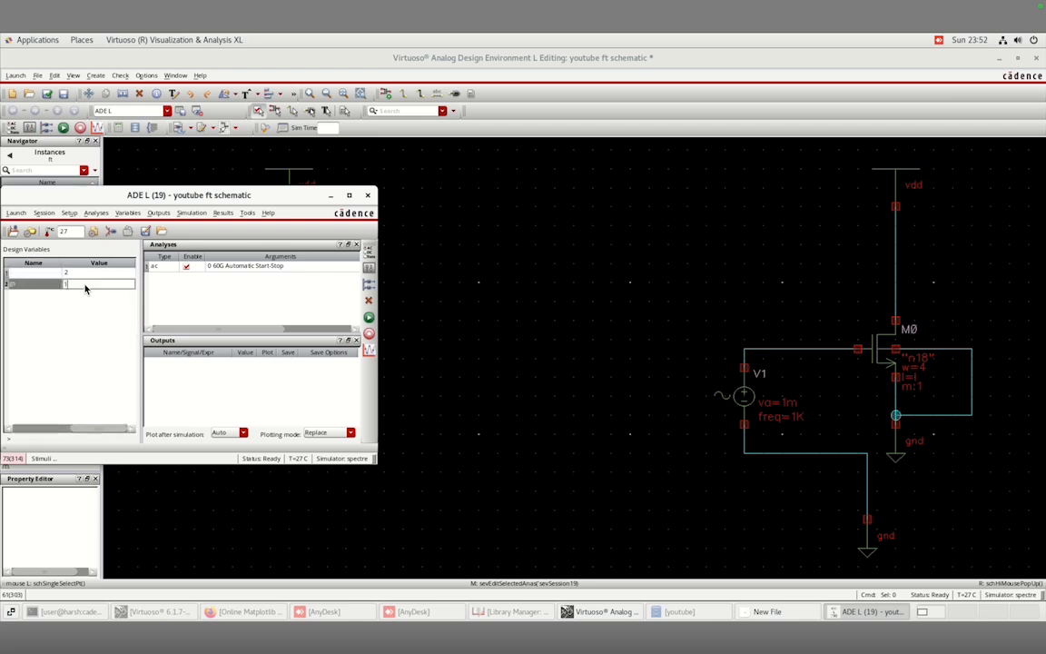
left_click(94, 345)
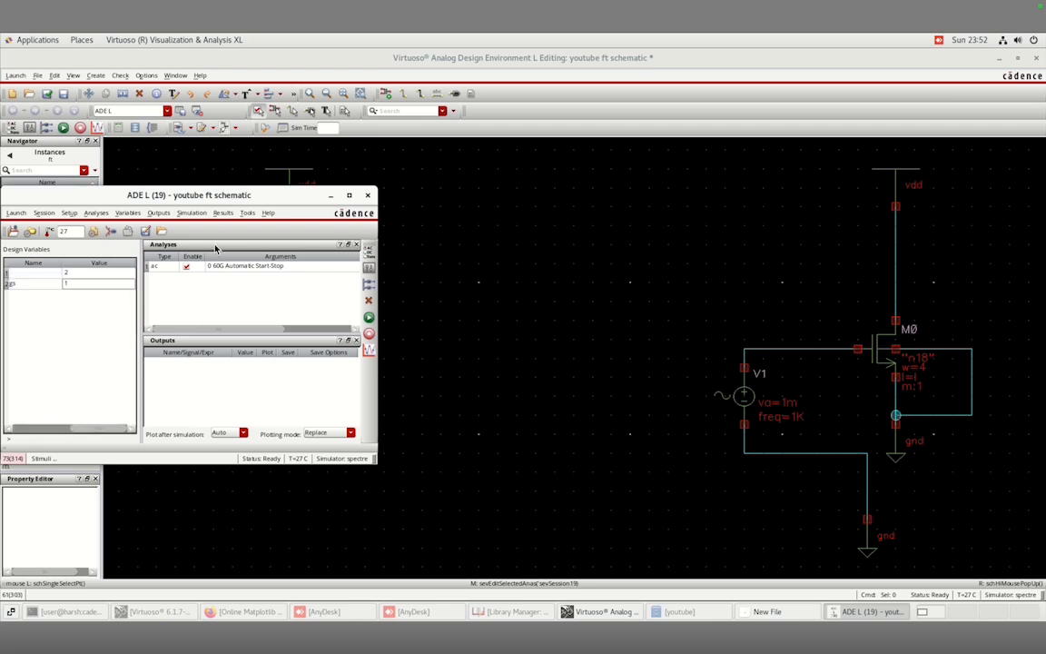
Select the drain and gate terminals of transistor M0 on the schematic as outputs to plot, and run the simulation.
left_click(159, 215)
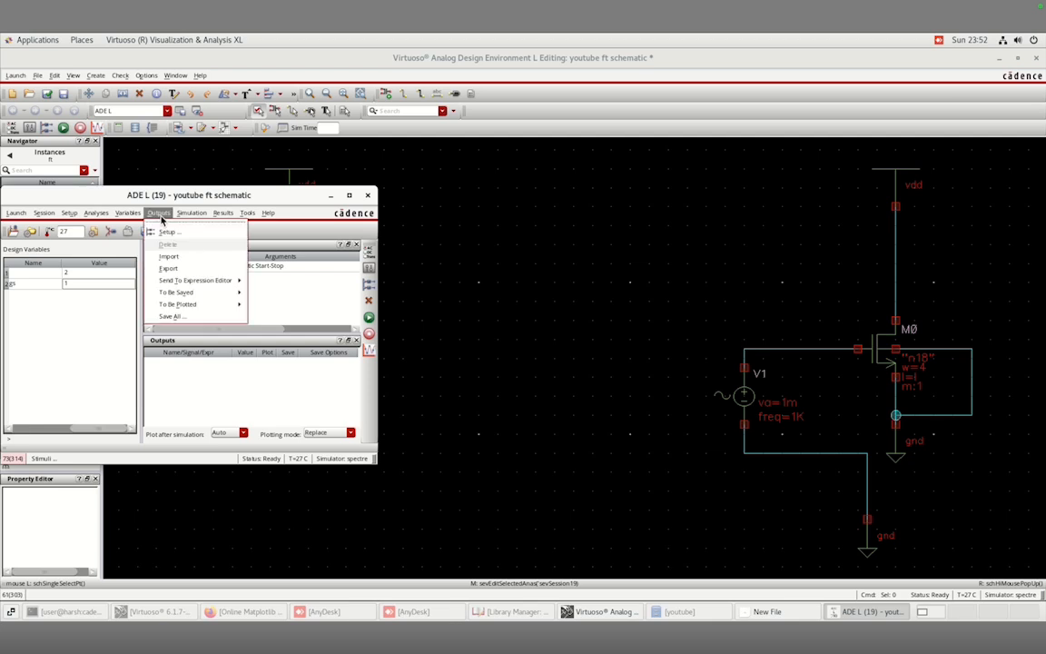
mouse_move(195, 305)
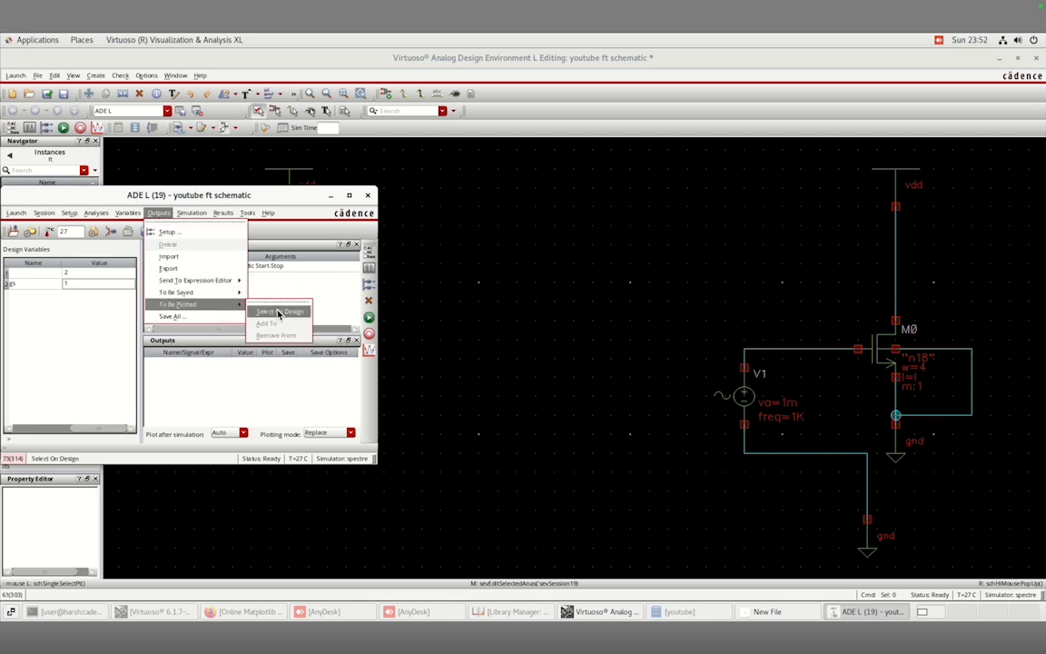
left_click(279, 312)
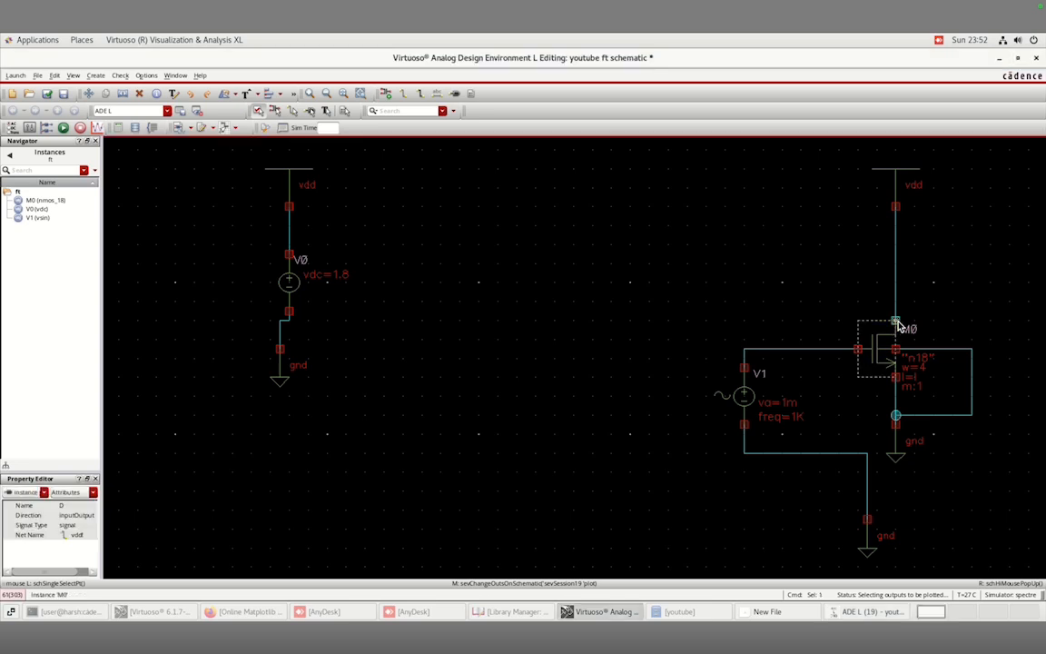
left_click(858, 349)
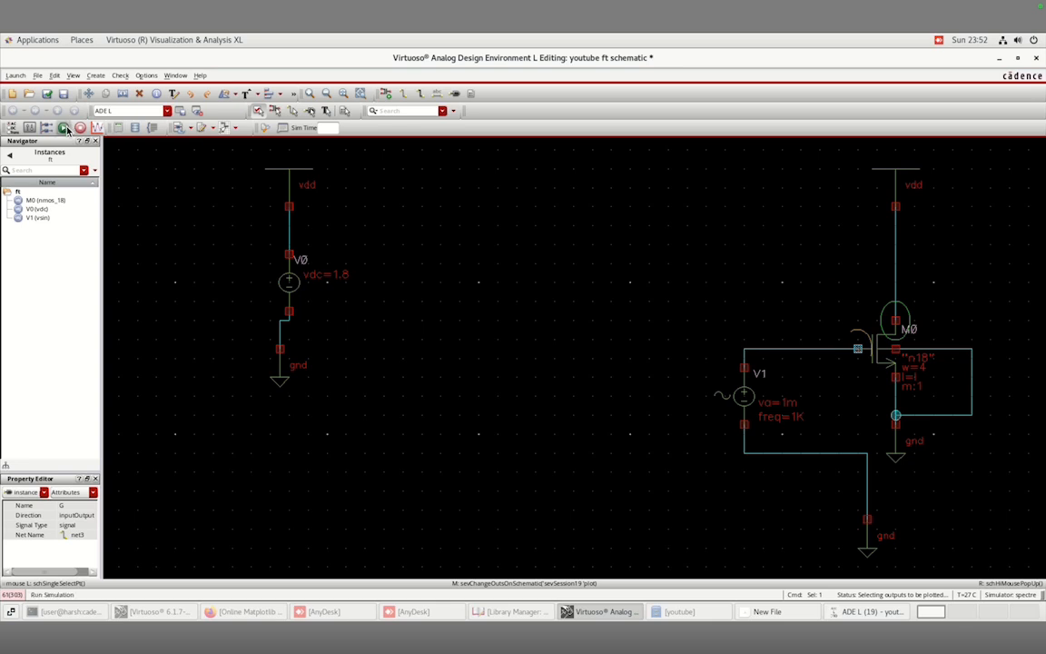
left_click(64, 128)
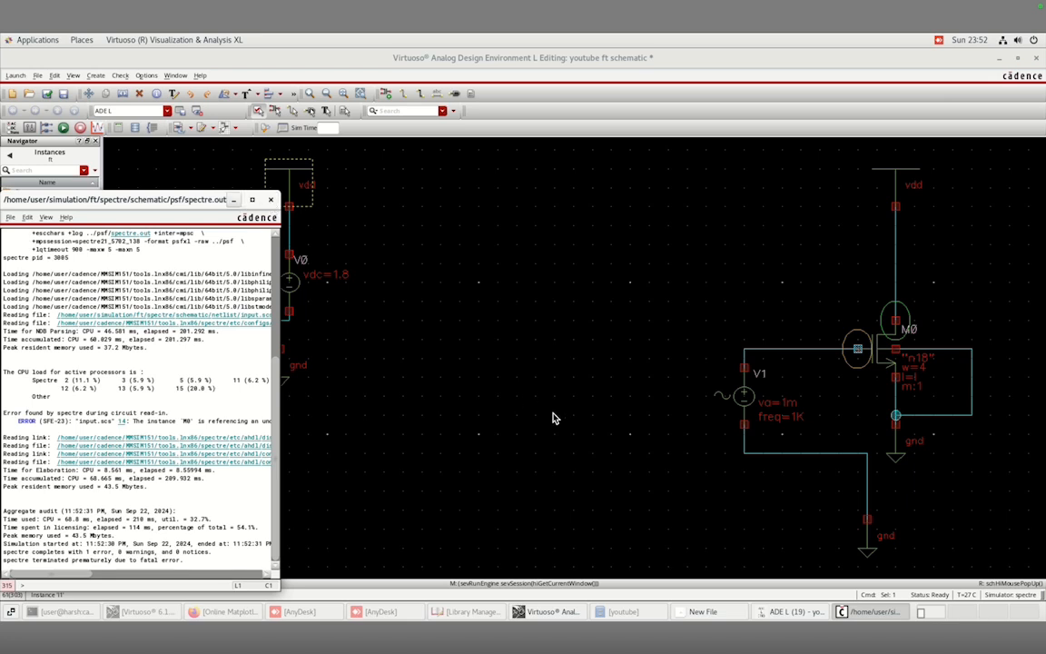
Add ts18sl_scl.lib from the PDK's hspice models folder to the ADE L model libraries with section tt_18.
left_click(782, 611)
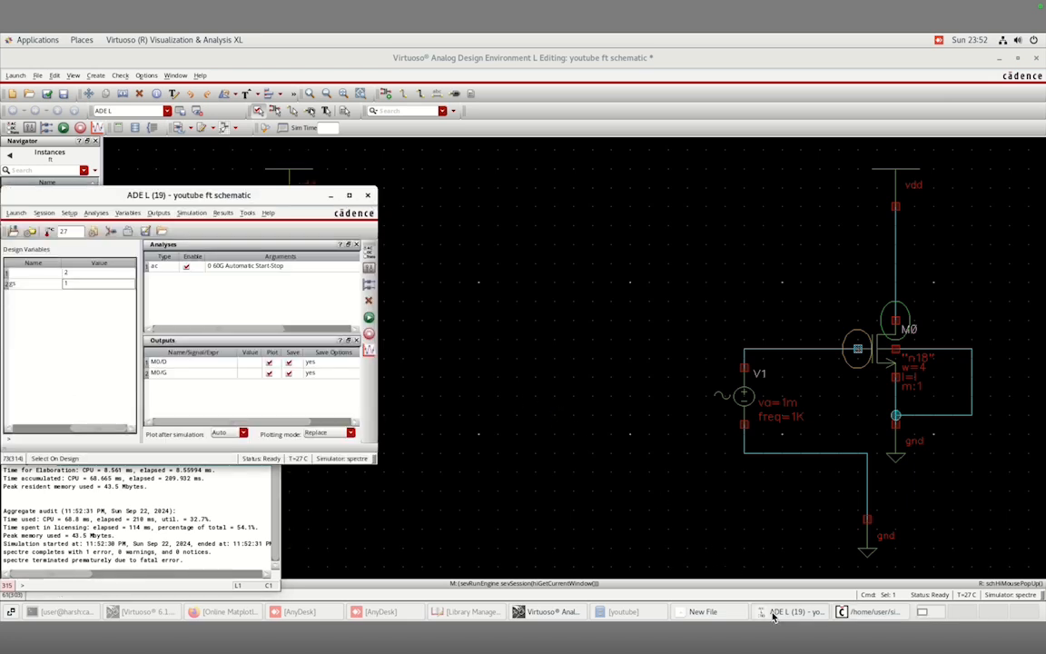
left_click(70, 213)
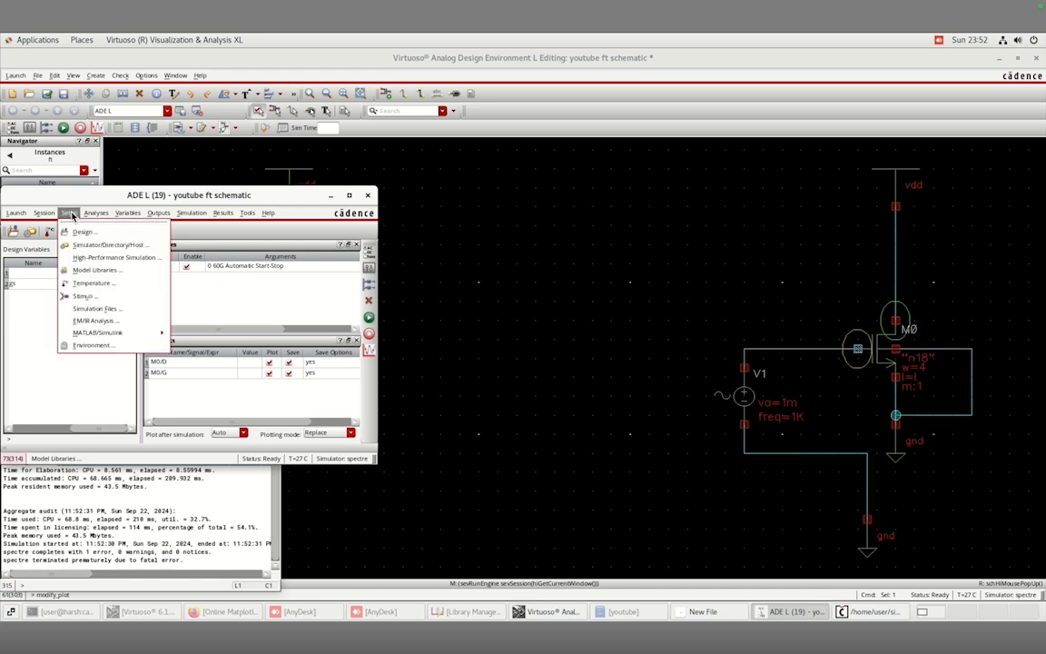
left_click(94, 270)
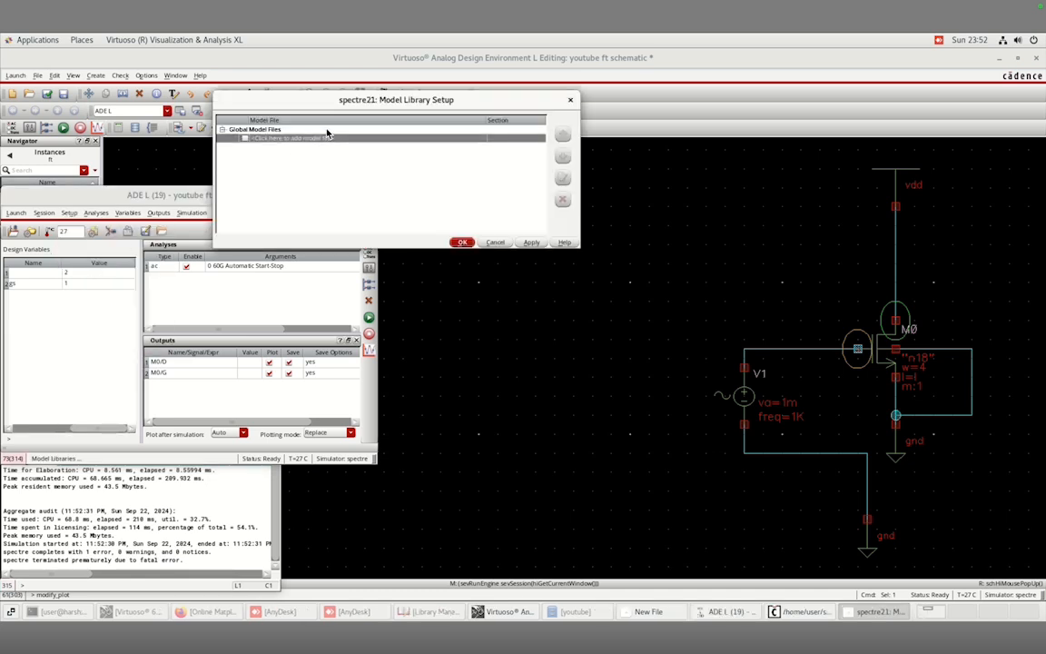
left_click(330, 138)
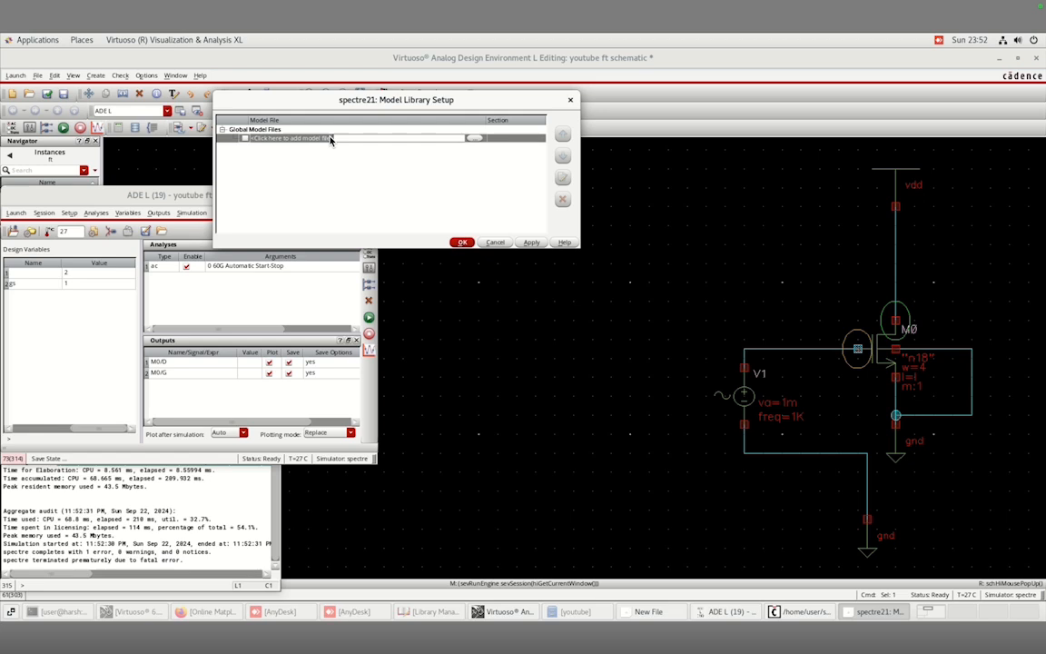
left_click(475, 139)
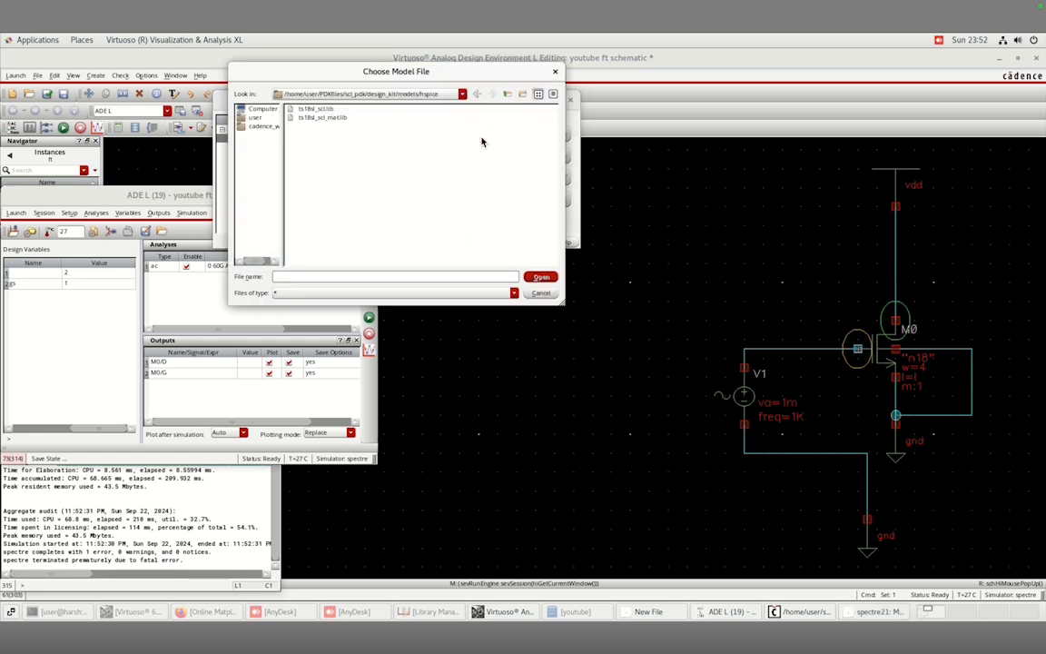
left_click(333, 109)
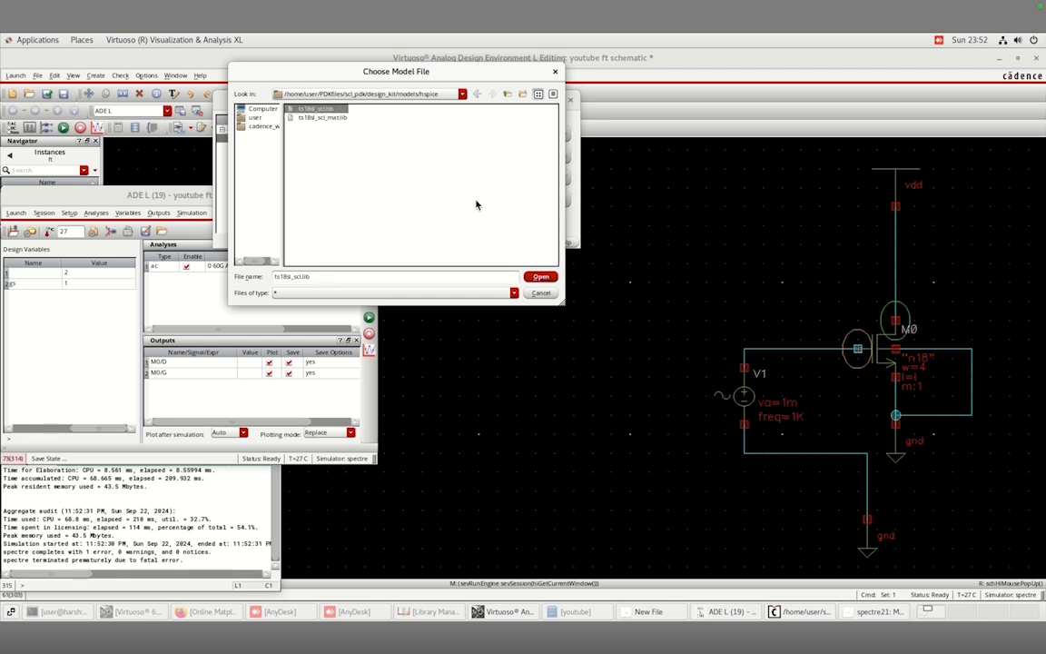
left_click(540, 277)
left_click(505, 141)
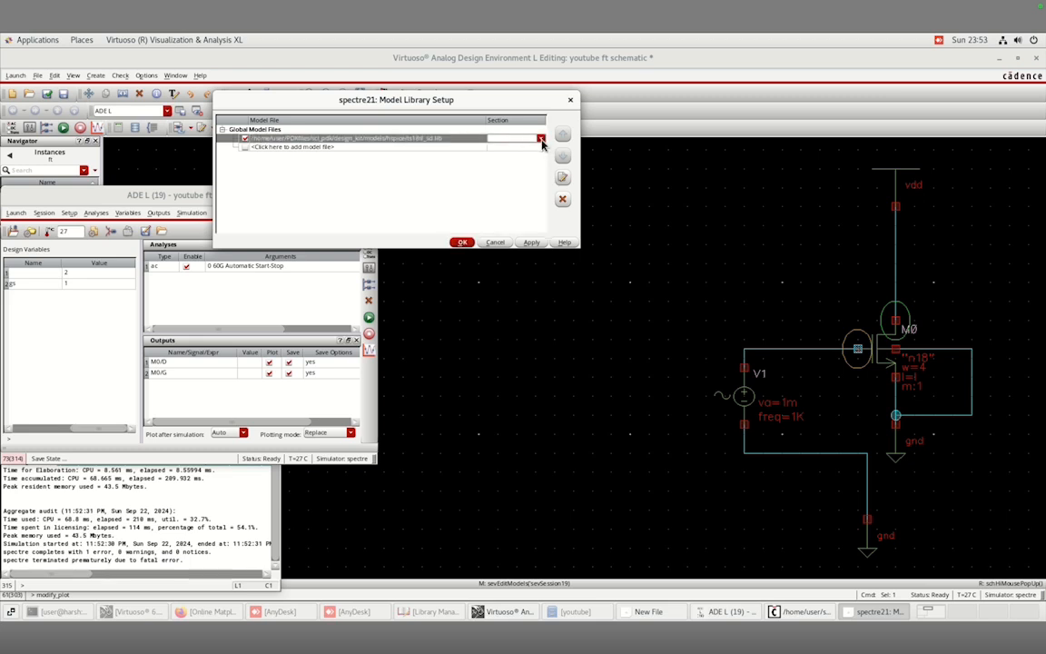
left_click(540, 138)
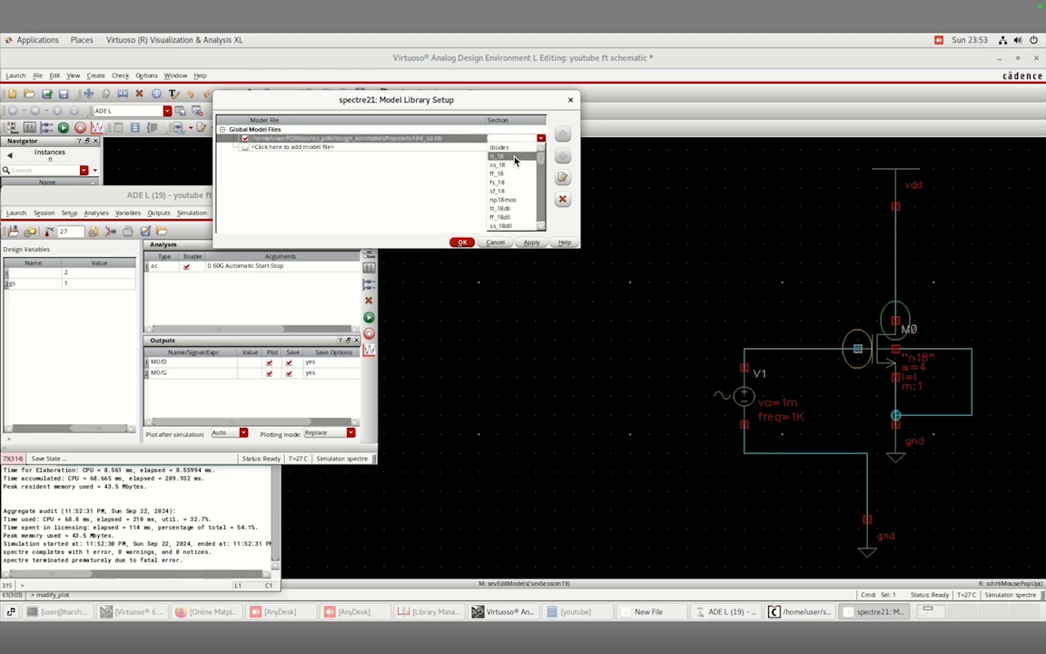
left_click(514, 161)
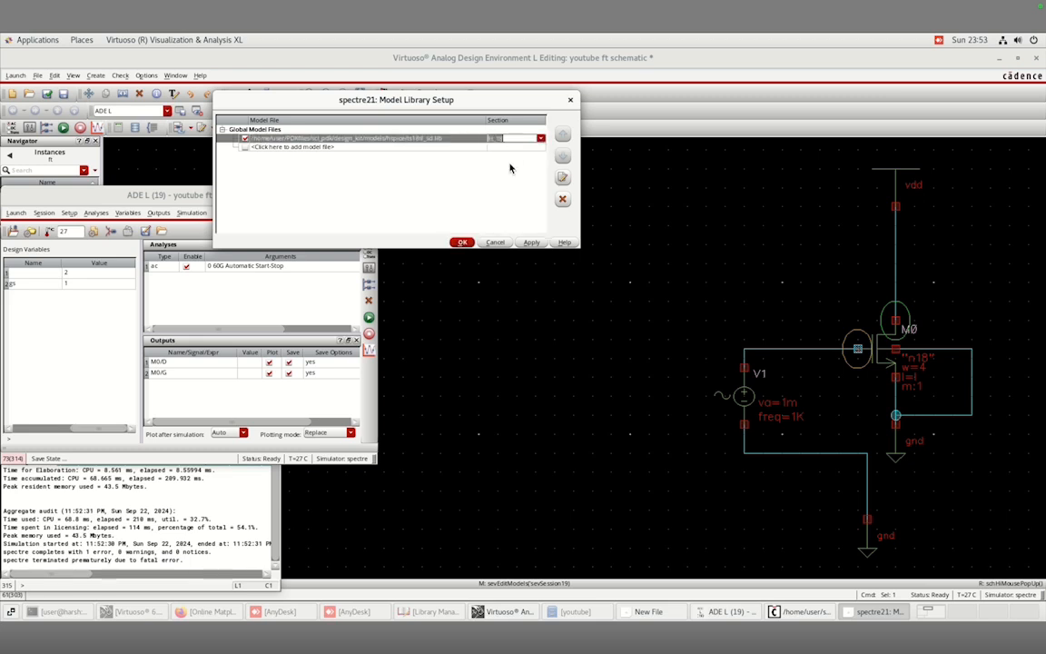
left_click(463, 242)
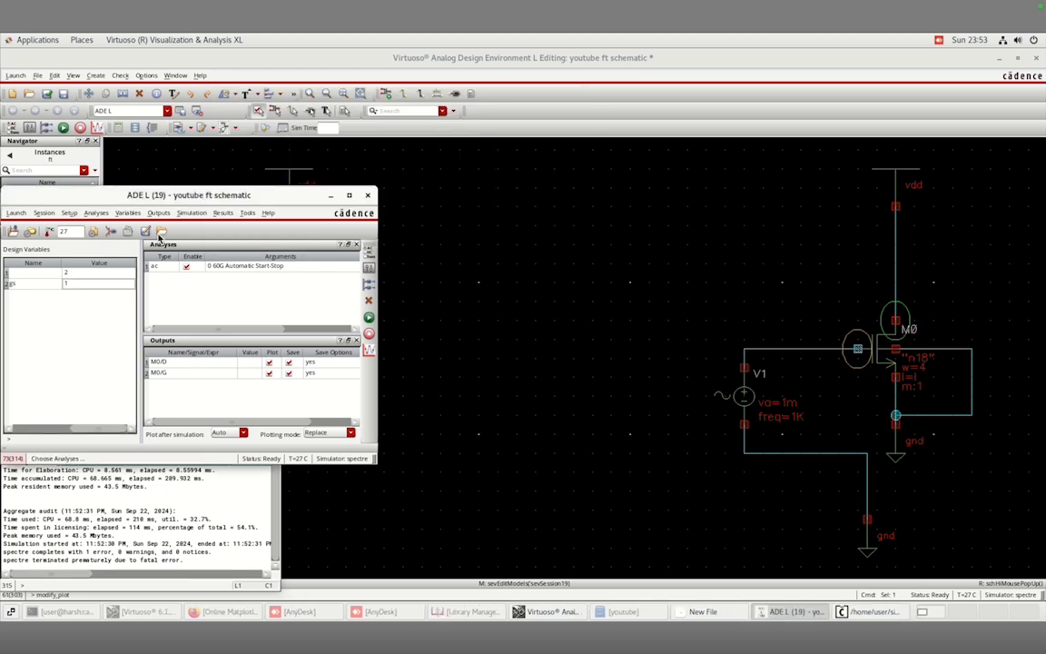
Add yout.scs from the Desktop as a definition file in the simulation files setup.
left_click(69, 214)
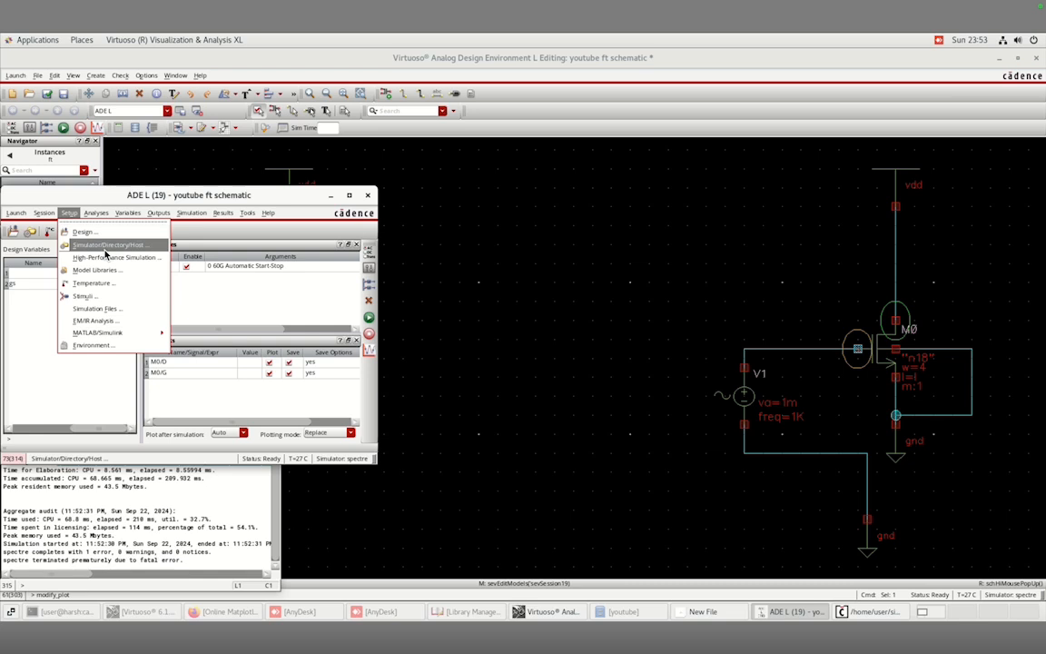
left_click(101, 309)
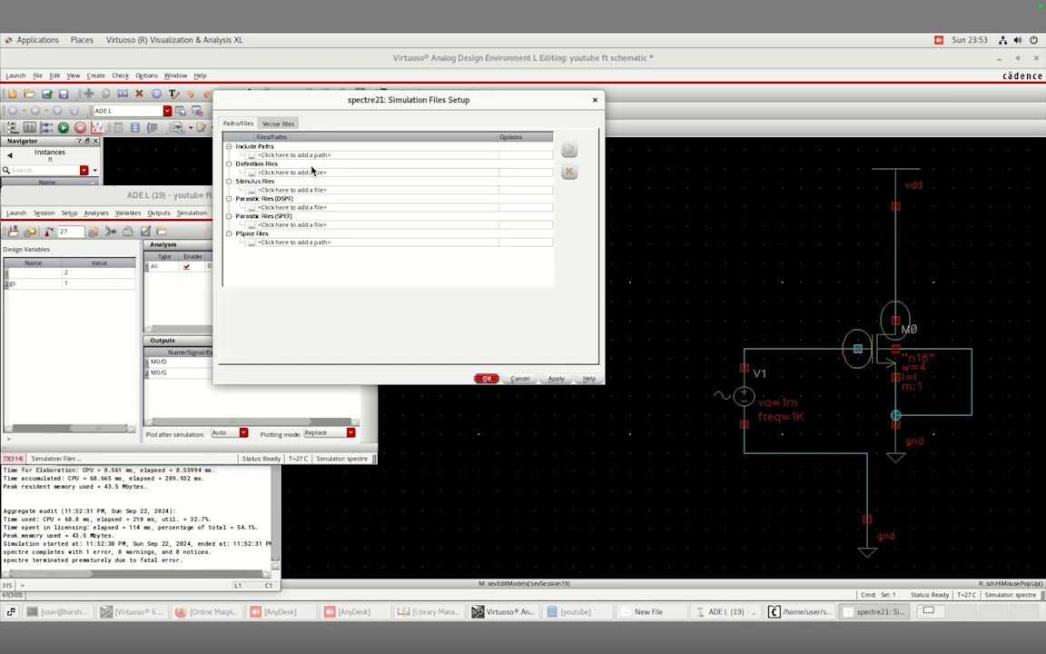
left_click(391, 172)
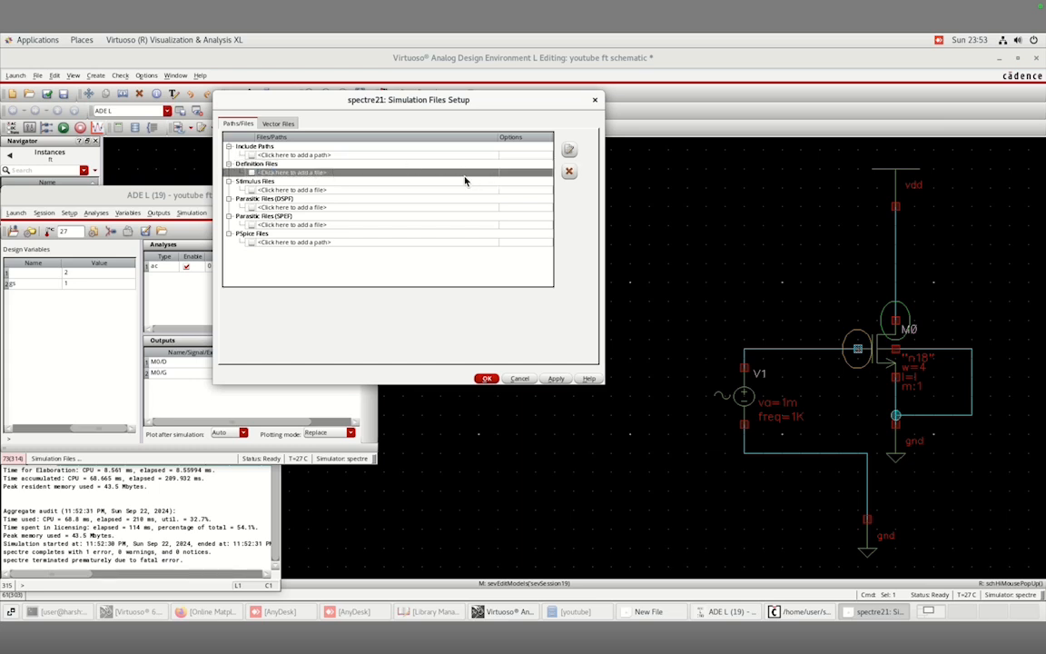
left_click(463, 176)
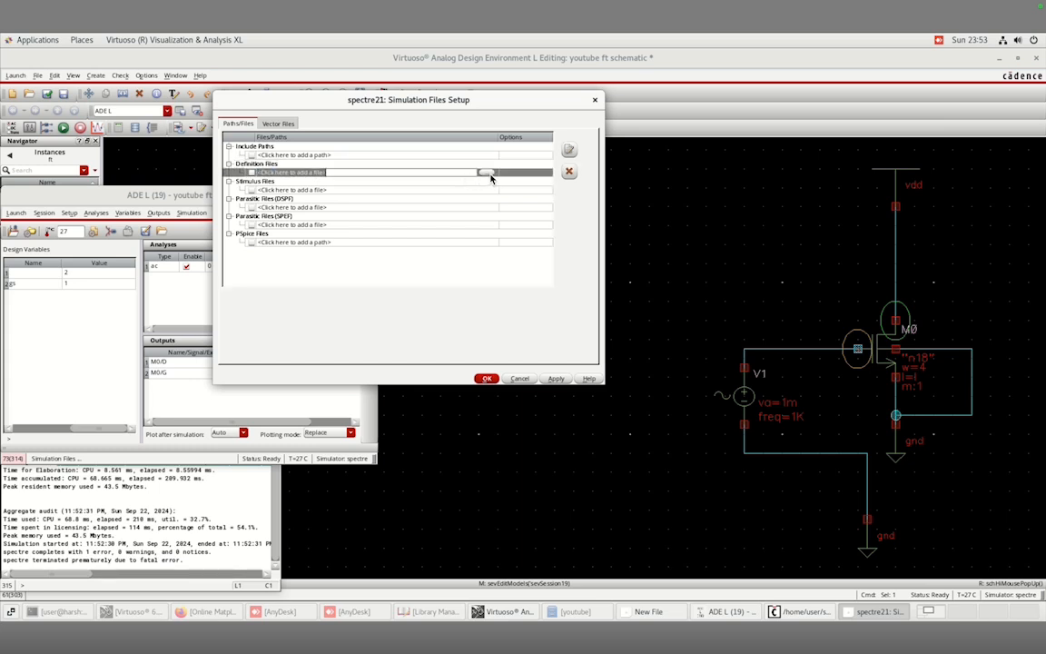
left_click(483, 171)
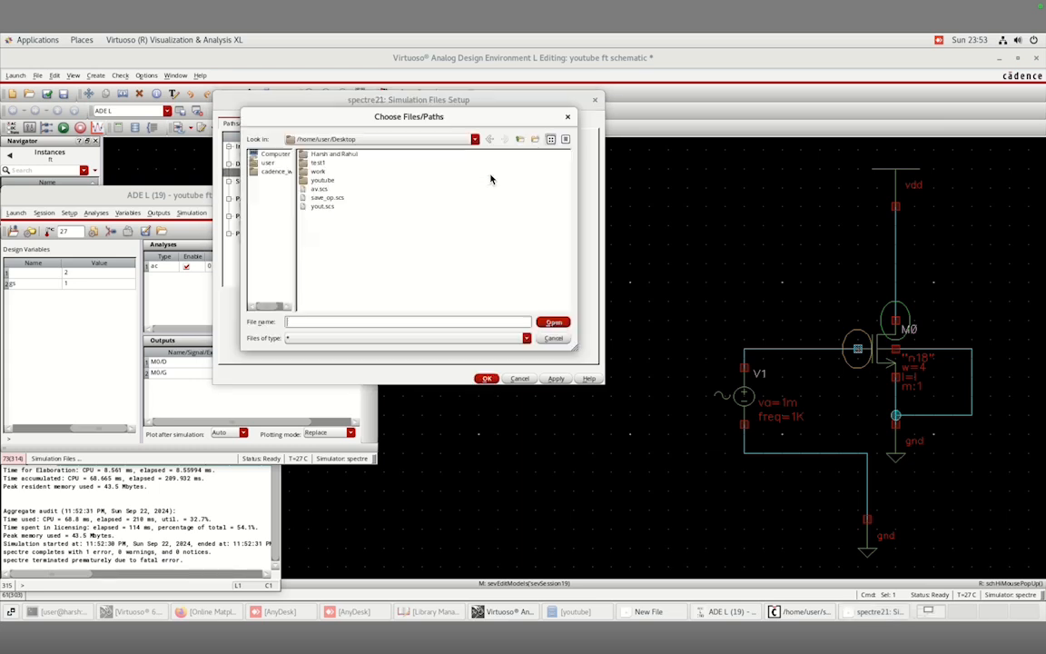
left_click(323, 206)
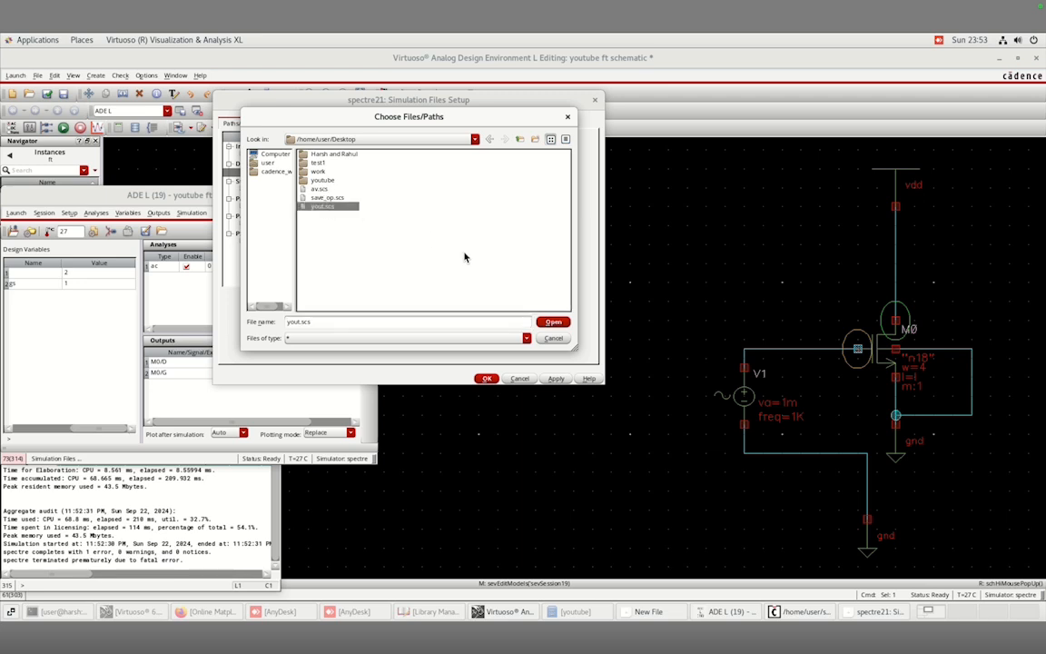
left_click(554, 323)
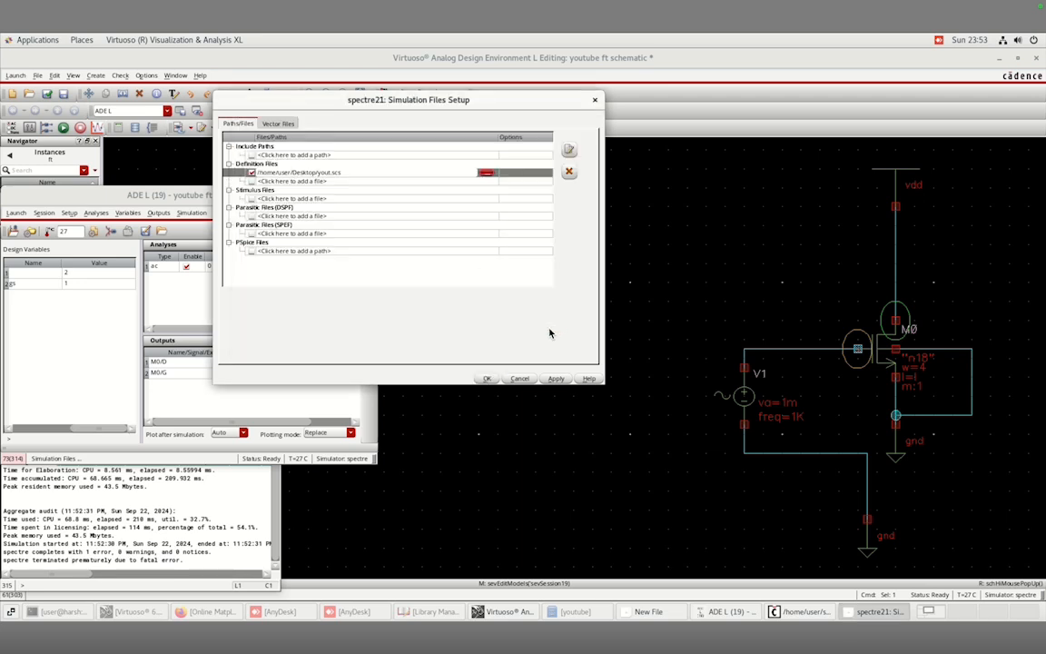
left_click(487, 378)
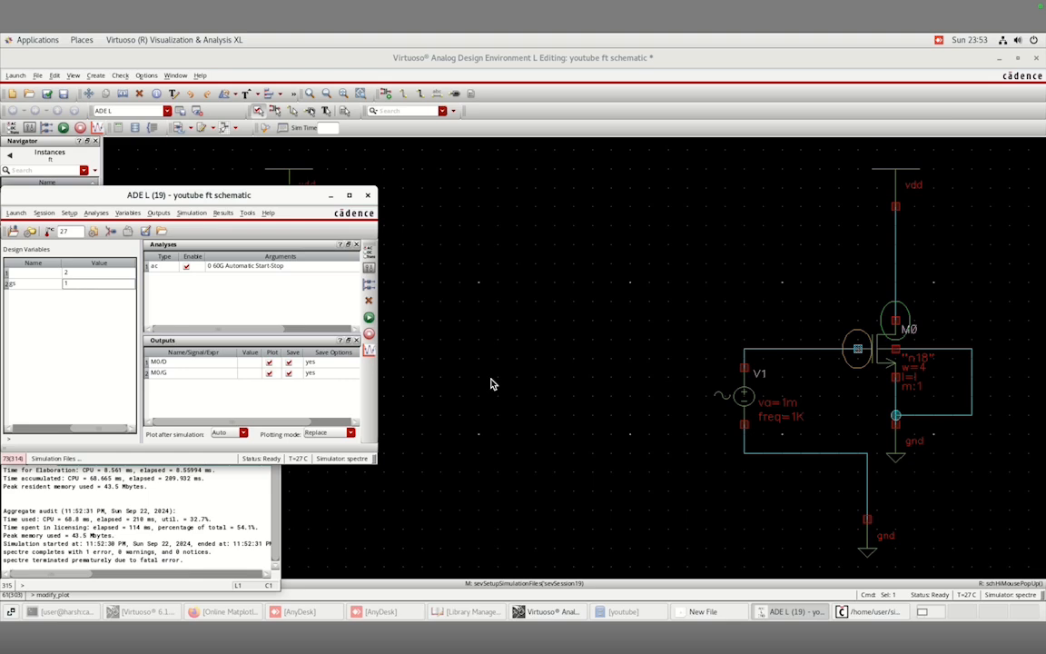
Run the AC simulation with the added files, close the output log and minimize the AC response plot.
left_click(368, 319)
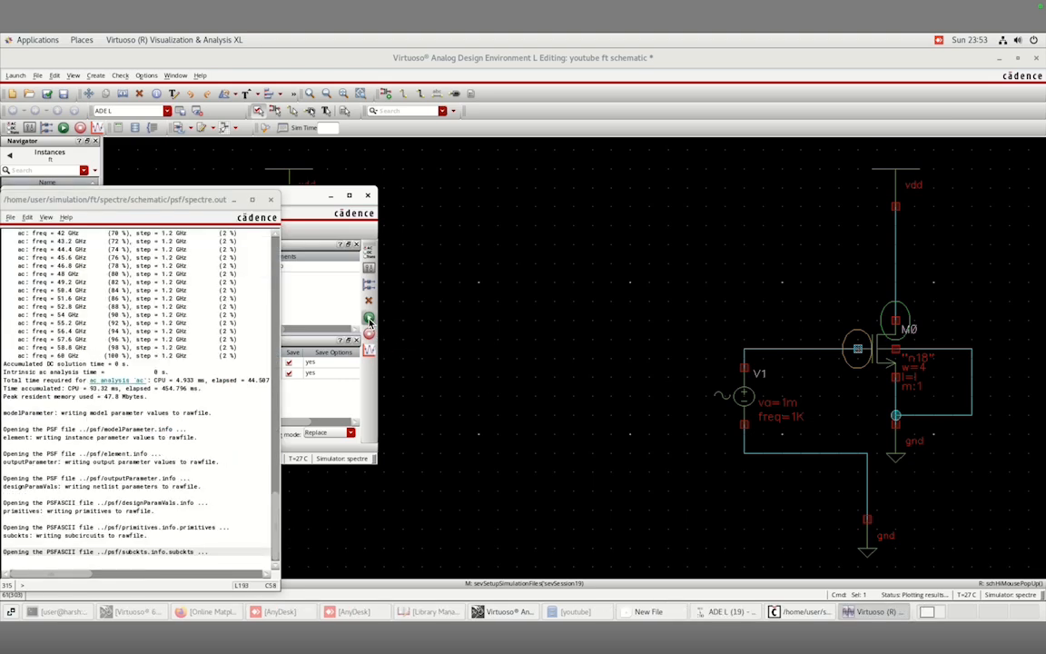
left_click(270, 199)
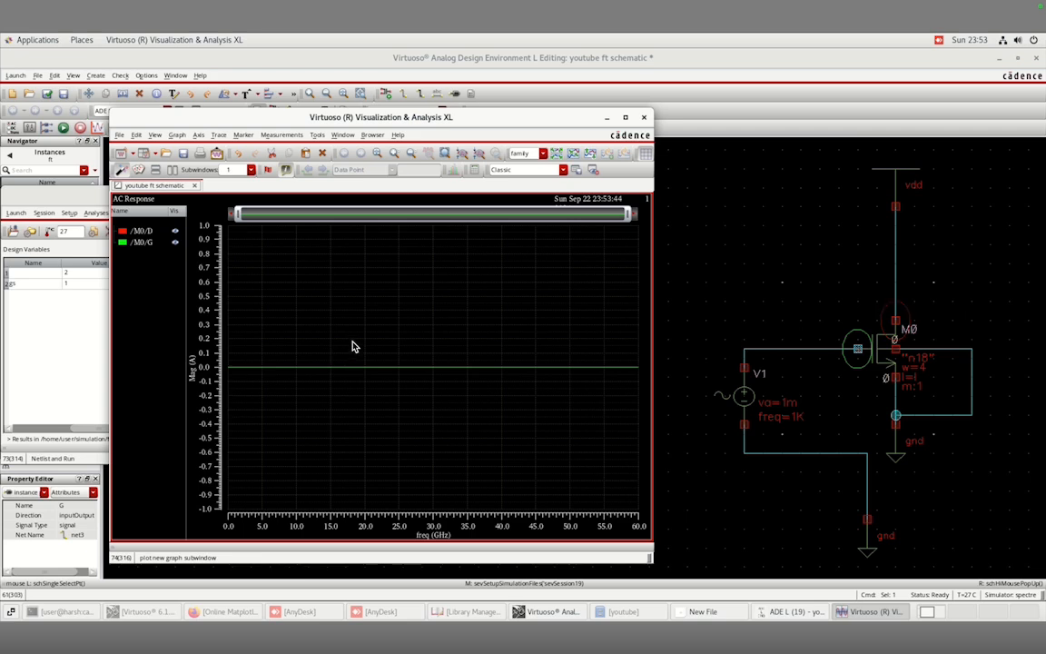
left_click(607, 118)
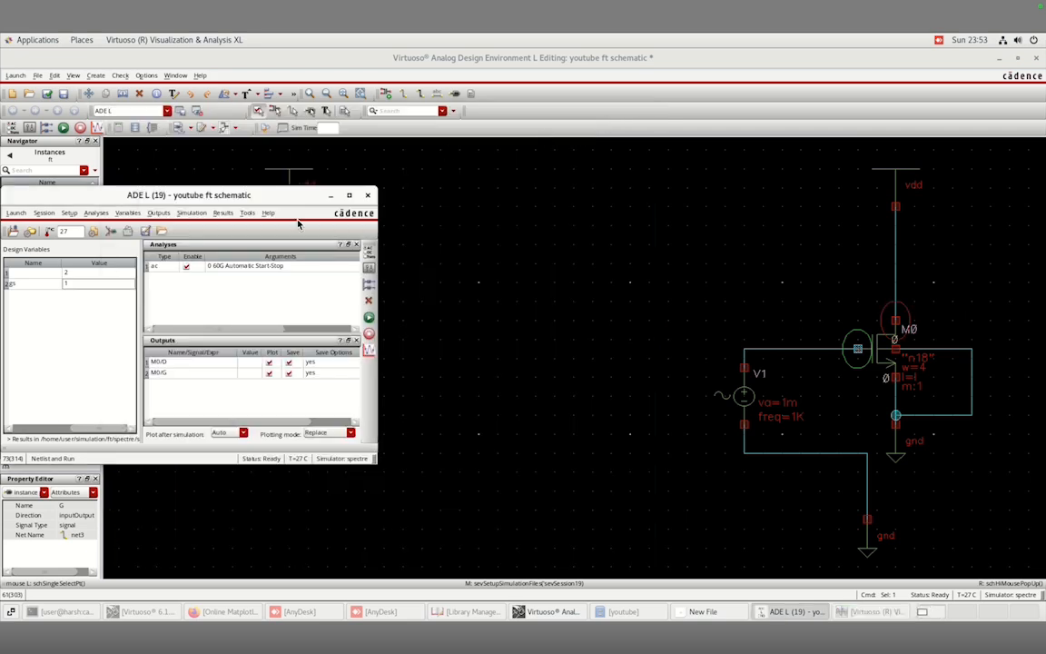
Set the AC magnitude of the sinusoidal source V1 to 1m V in its object properties.
left_click(743, 403)
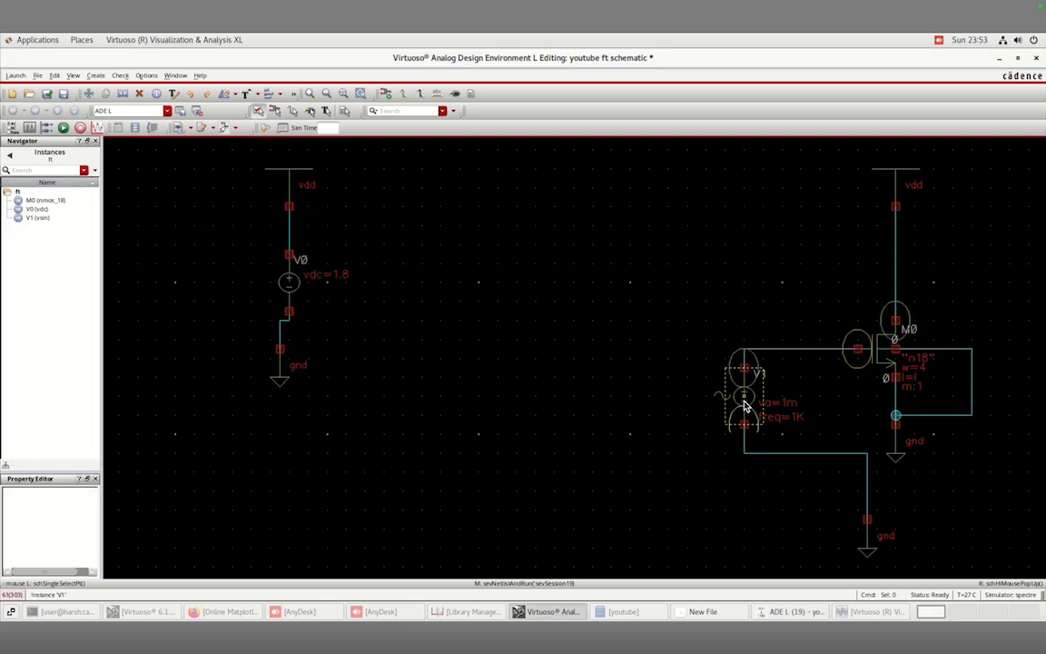
key("q")
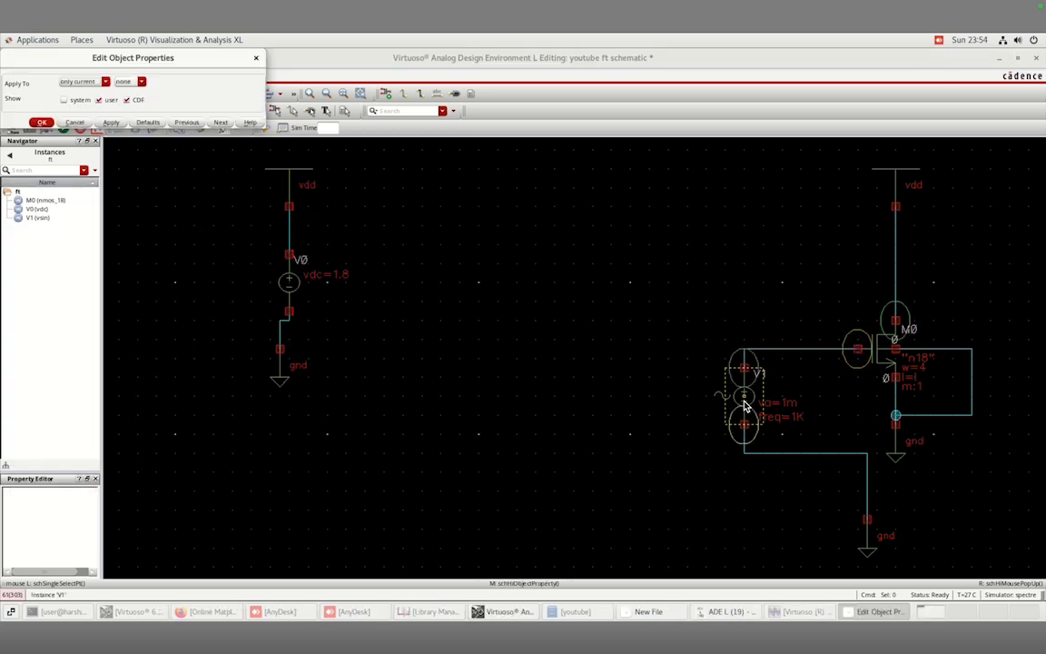
left_click(744, 405)
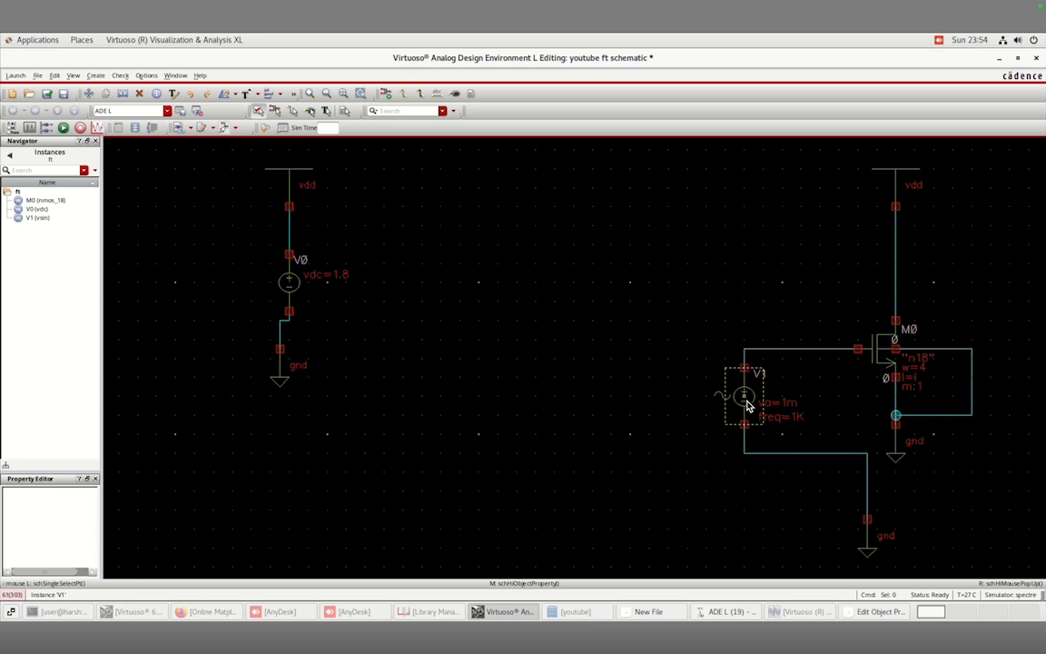
right_click(747, 406)
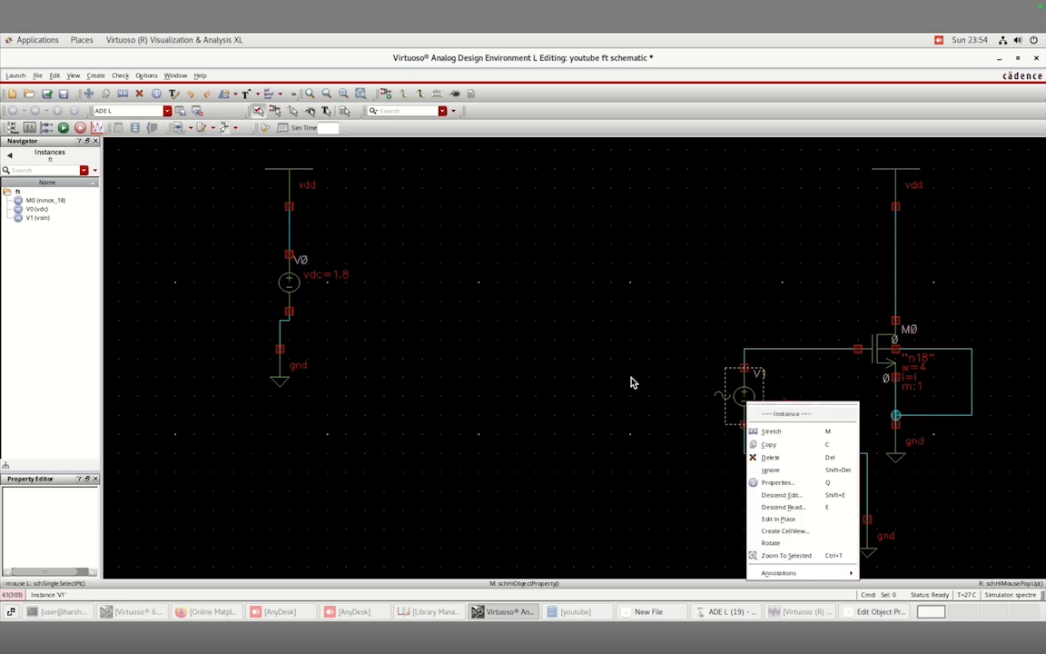
left_click(678, 418)
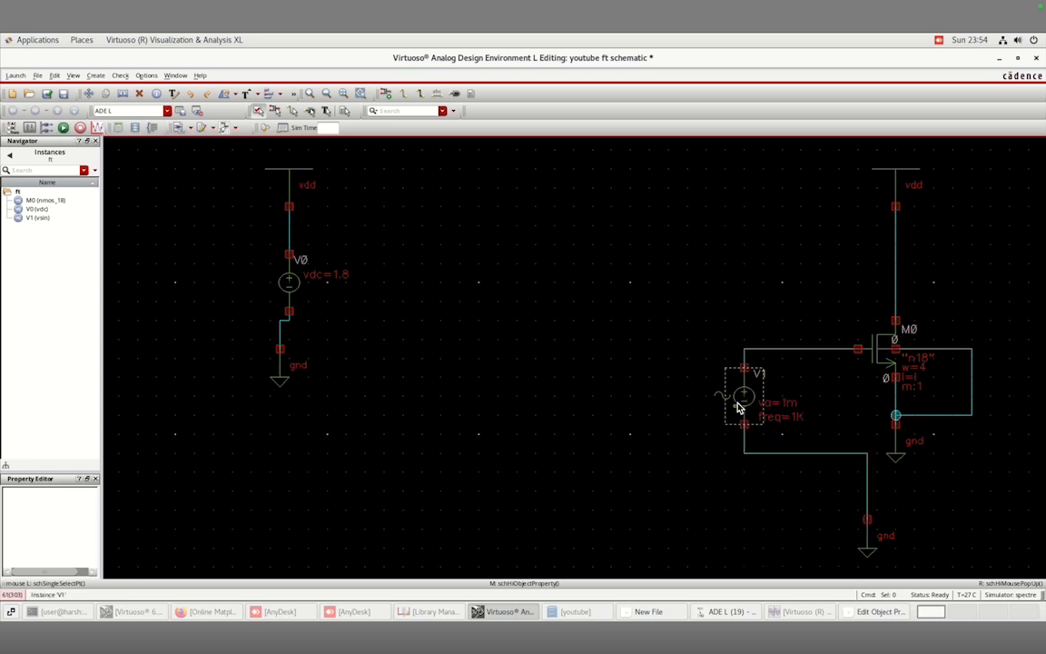
middle_click(738, 407)
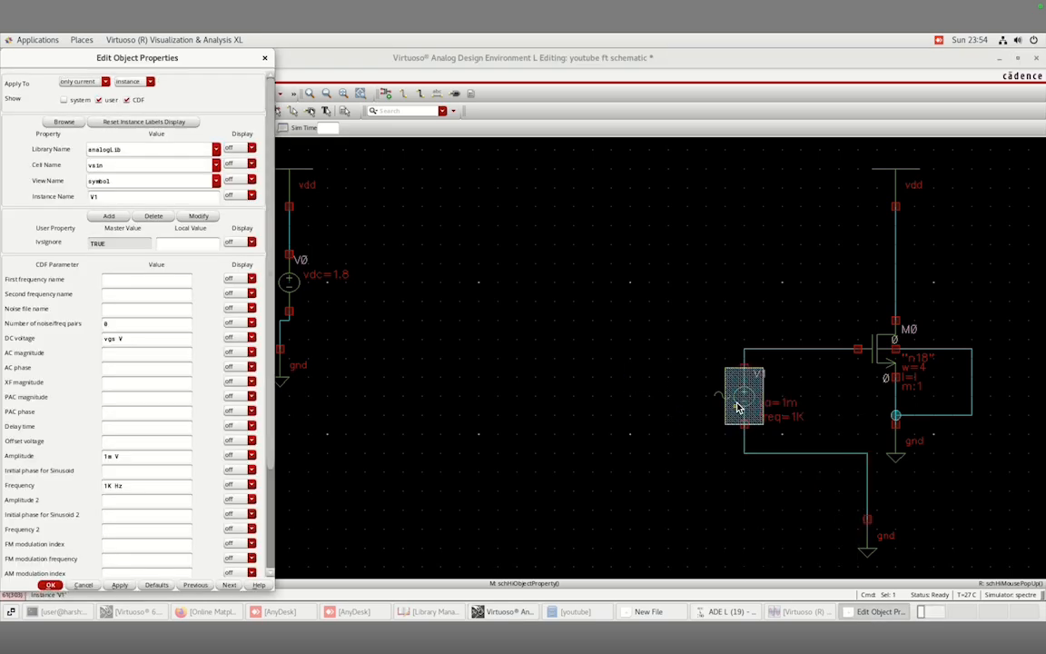
left_click(120, 356)
left_click(50, 586)
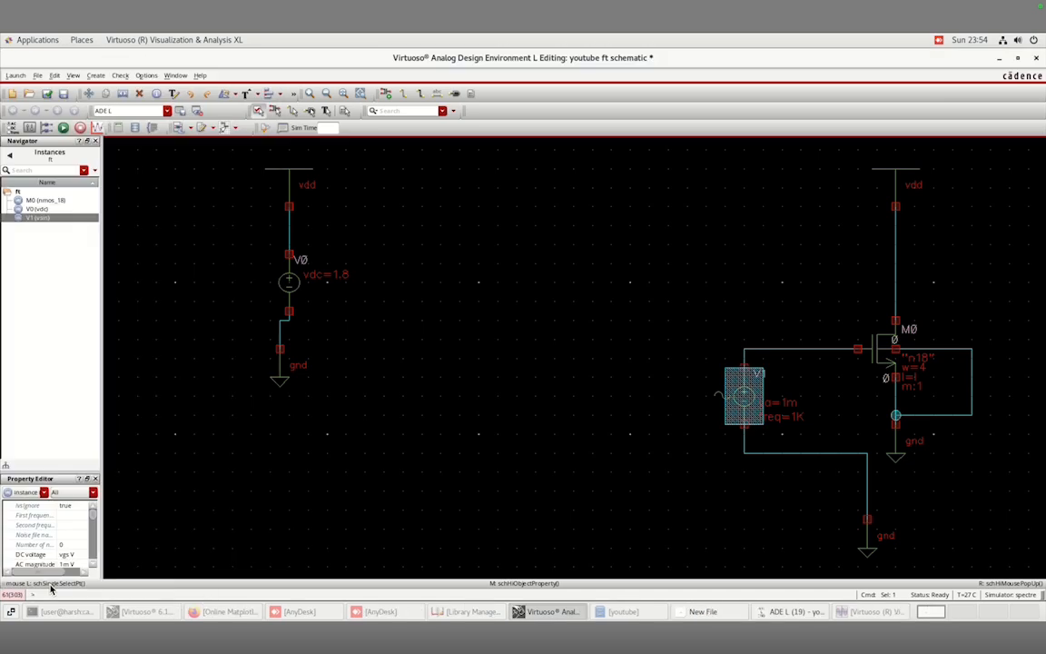
left_click(246, 454)
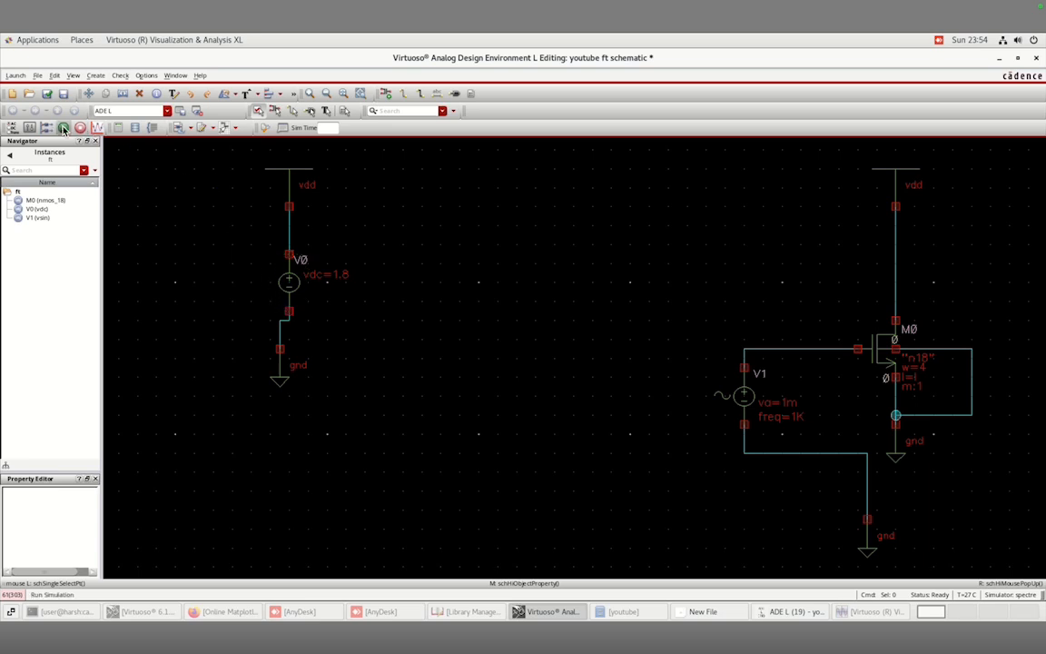
Check and save the schematic, rerun the AC simulation, and bring up the AC response plot.
left_click(63, 129)
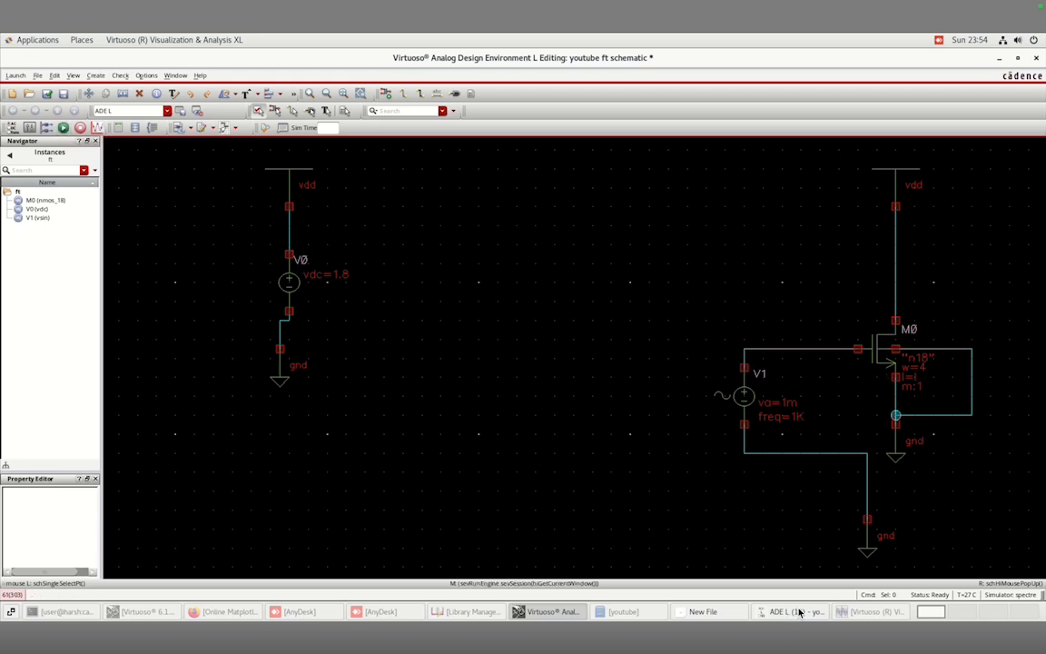
left_click(50, 92)
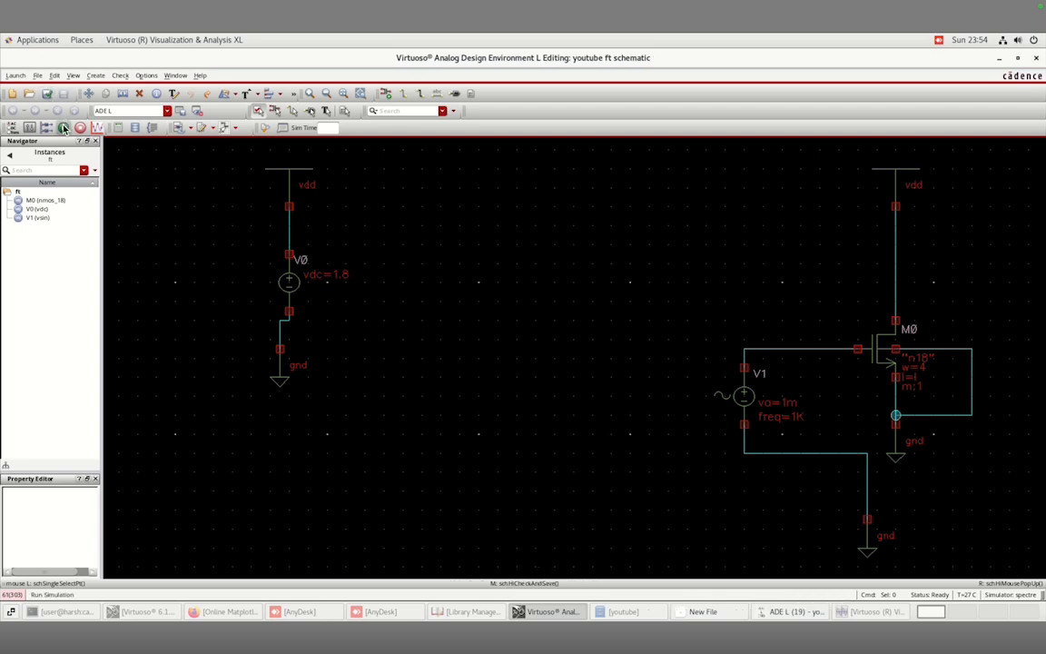
left_click(64, 127)
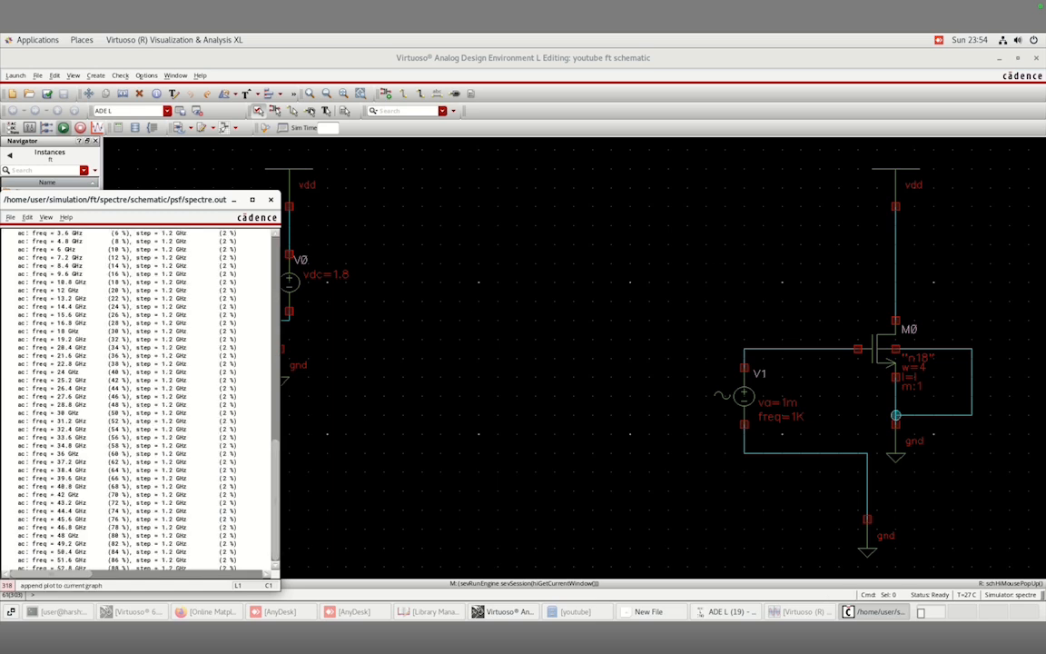
left_click_drag(181, 139, 182, 199)
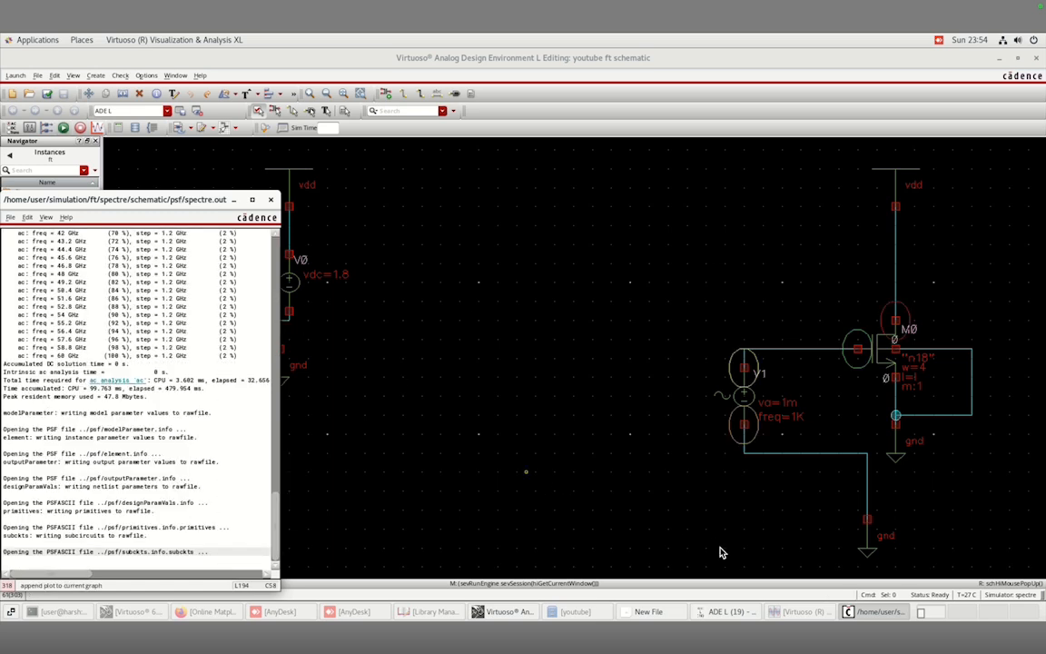
left_click(804, 612)
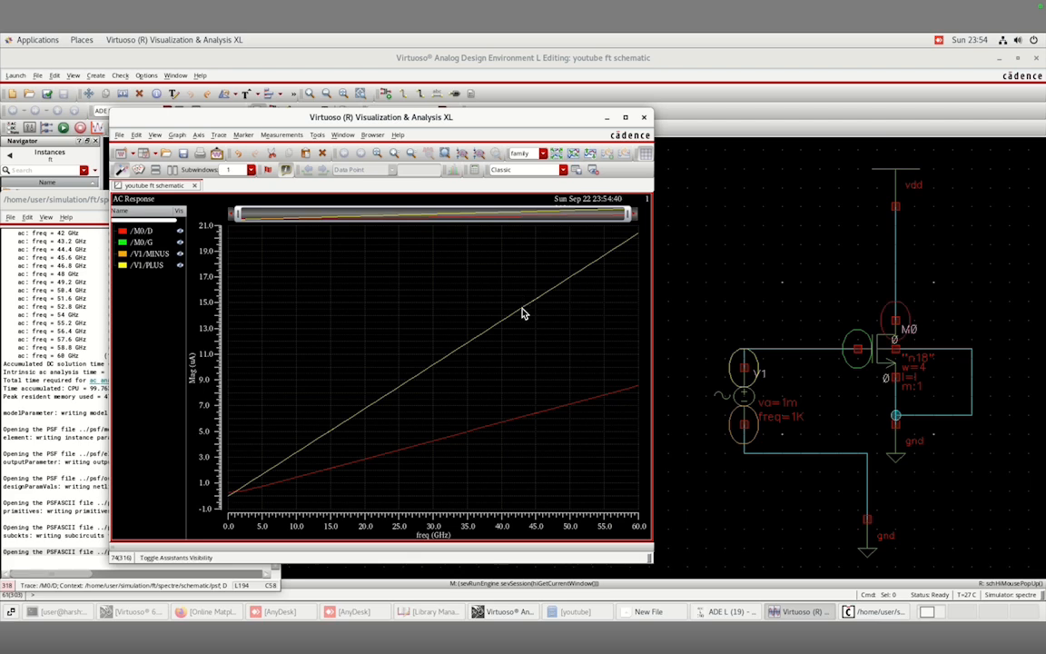
Send the M0/G gate current trace from the AC response plot to the calculator.
mouse_move(522, 312)
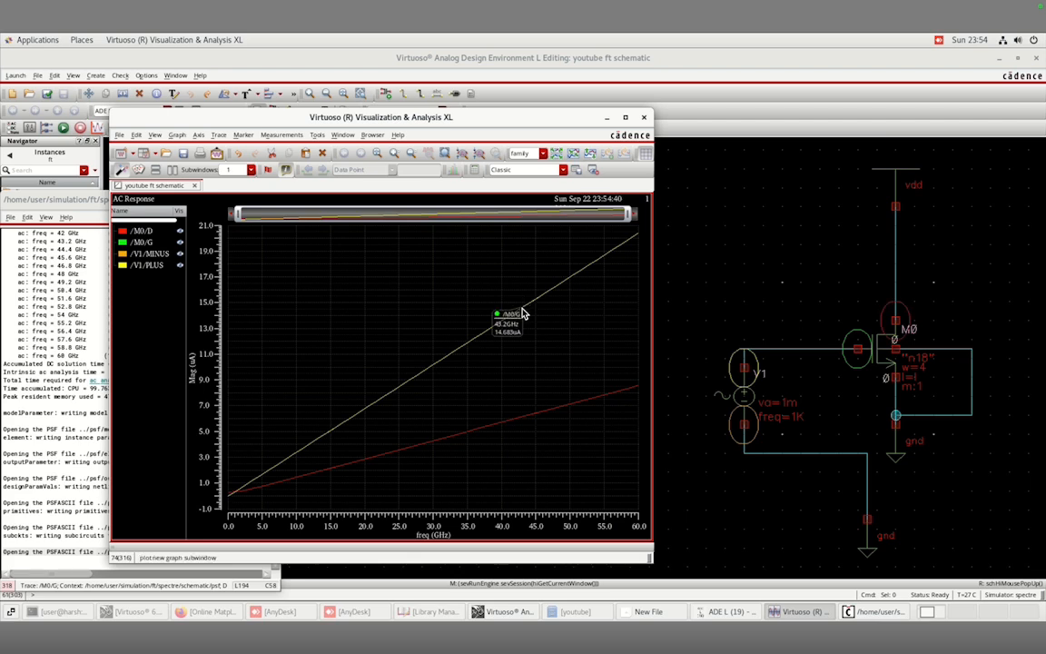
right_click(523, 312)
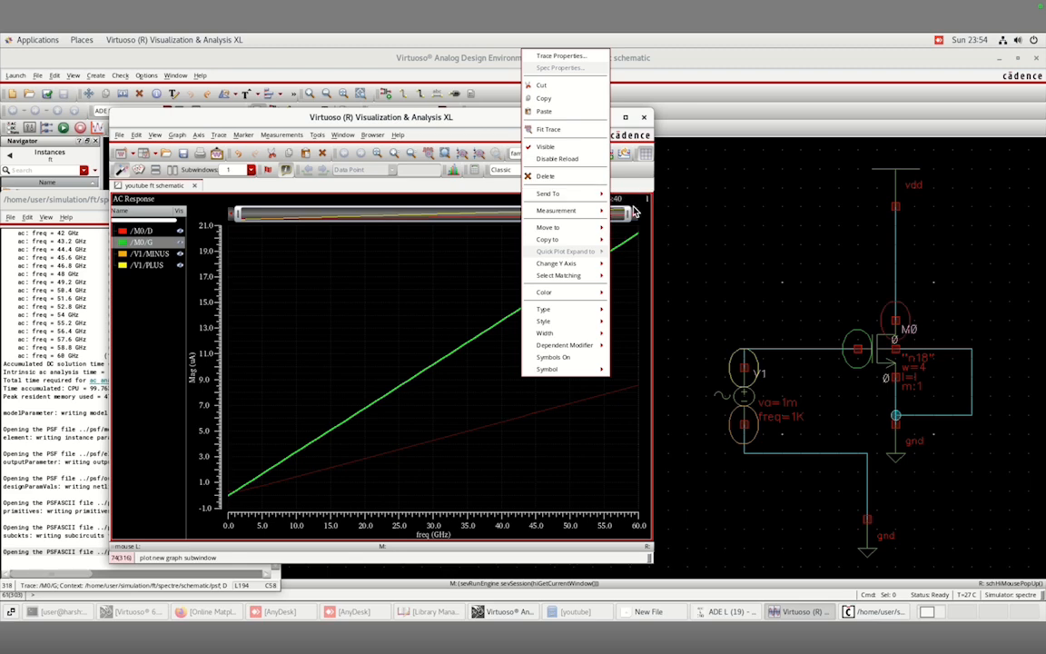
mouse_move(595, 194)
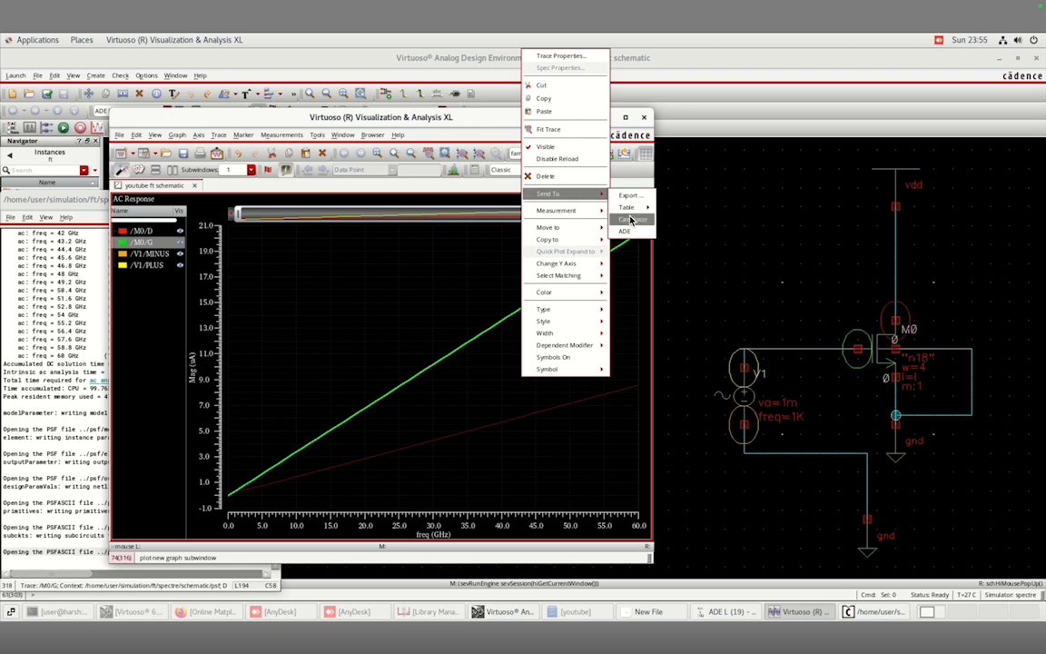
left_click(631, 219)
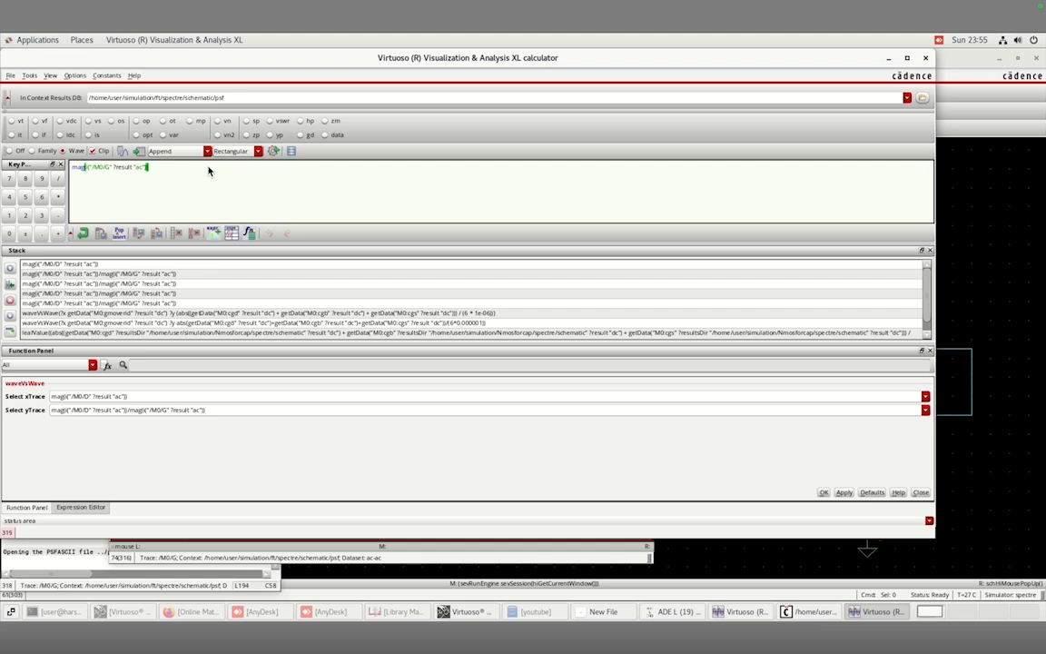
Build the current ratio mag(i("/M0/D" ?result "ac"))/mag(i("/M0/G" ?result "ac")) in the calculator, plot it, and minimize the calculator.
key("ctrl+a")
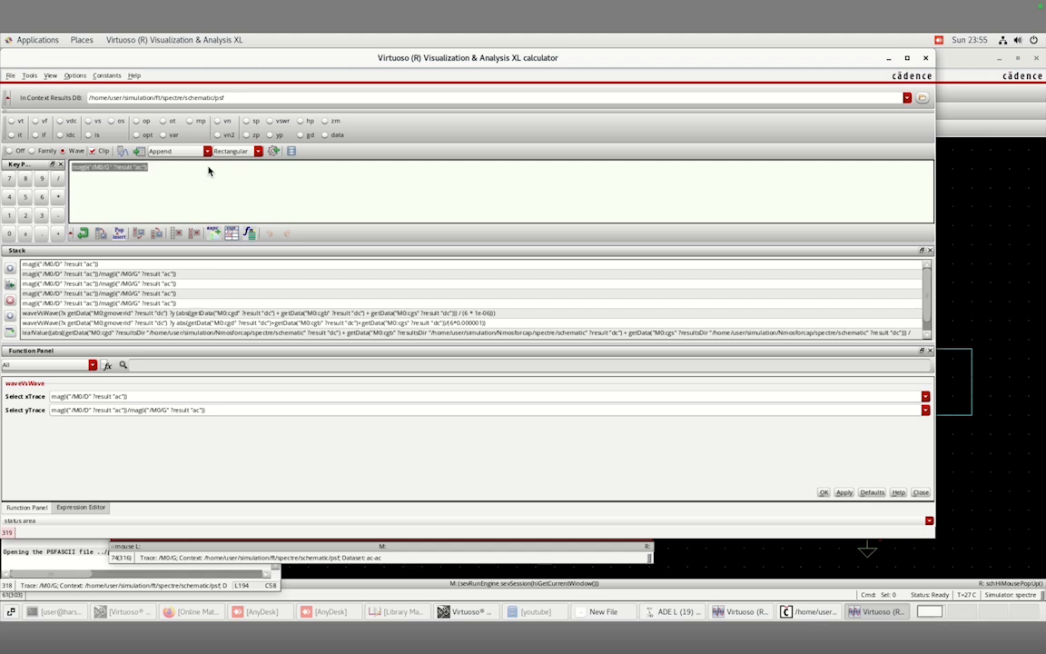
left_click(208, 171)
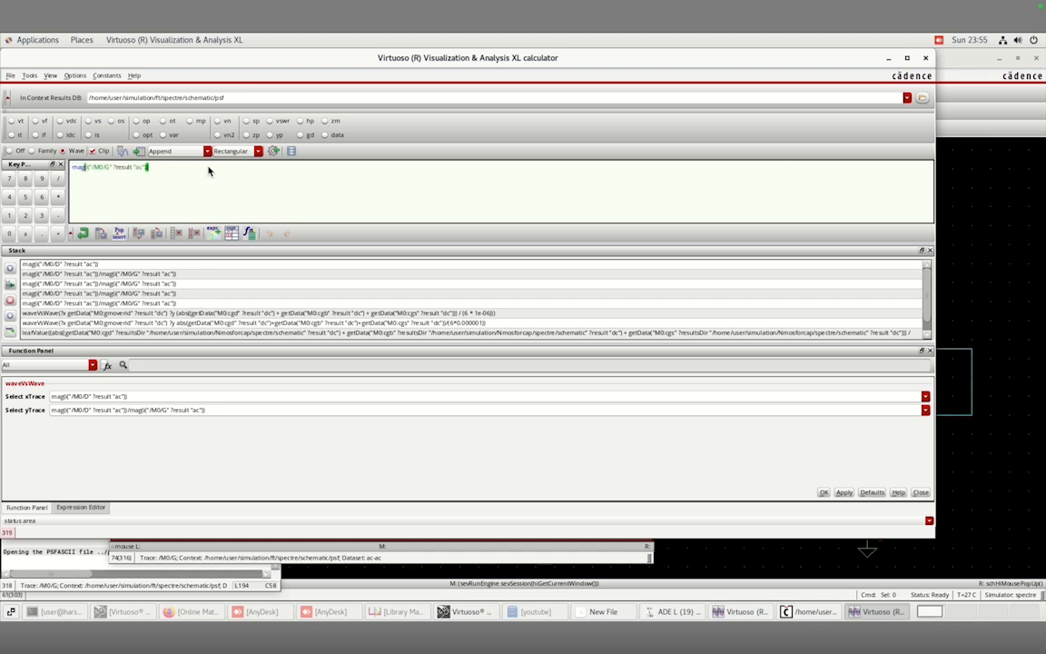
type("/")
type("mag(\"/M0/G\" ?result \"ac\")")
double_click(108, 167)
type("D\"")
left_click(123, 153)
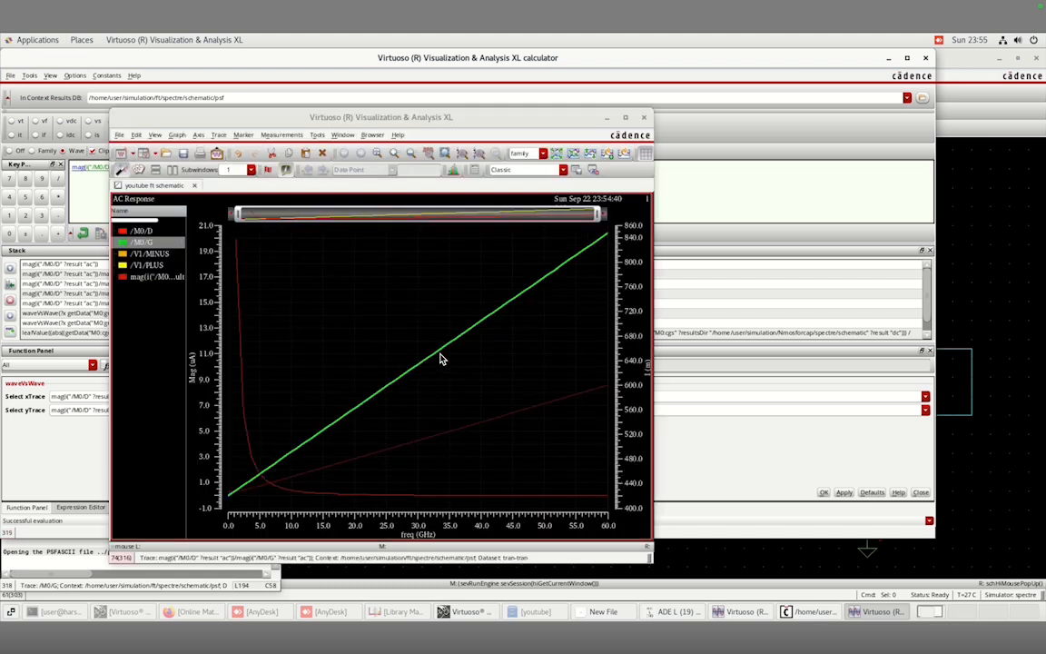
mouse_move(444, 354)
key("alt+Tab")
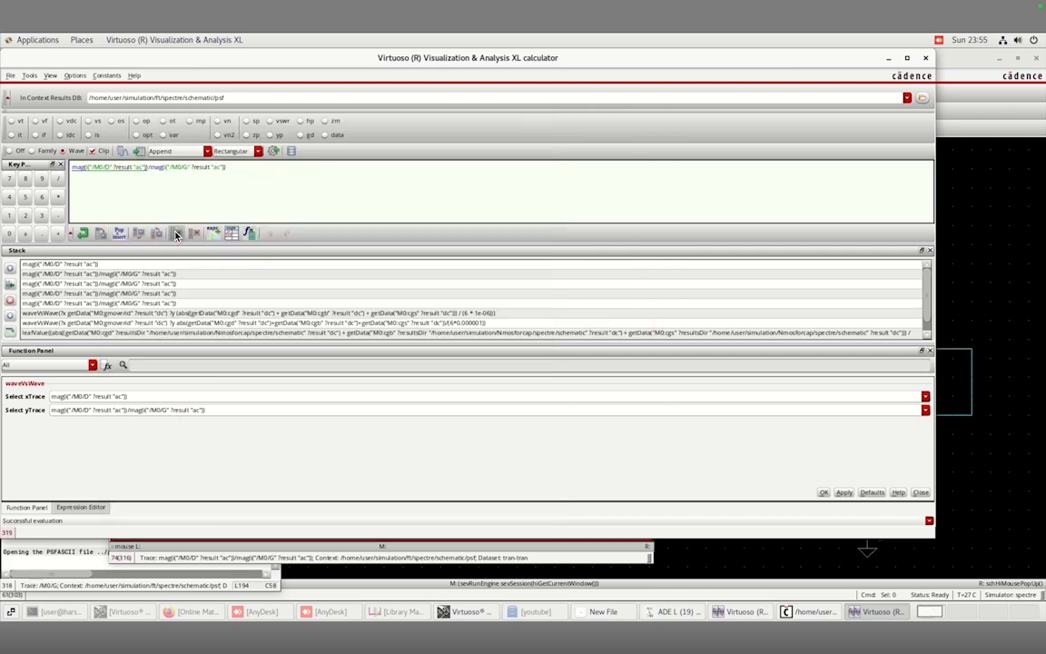
left_click(889, 59)
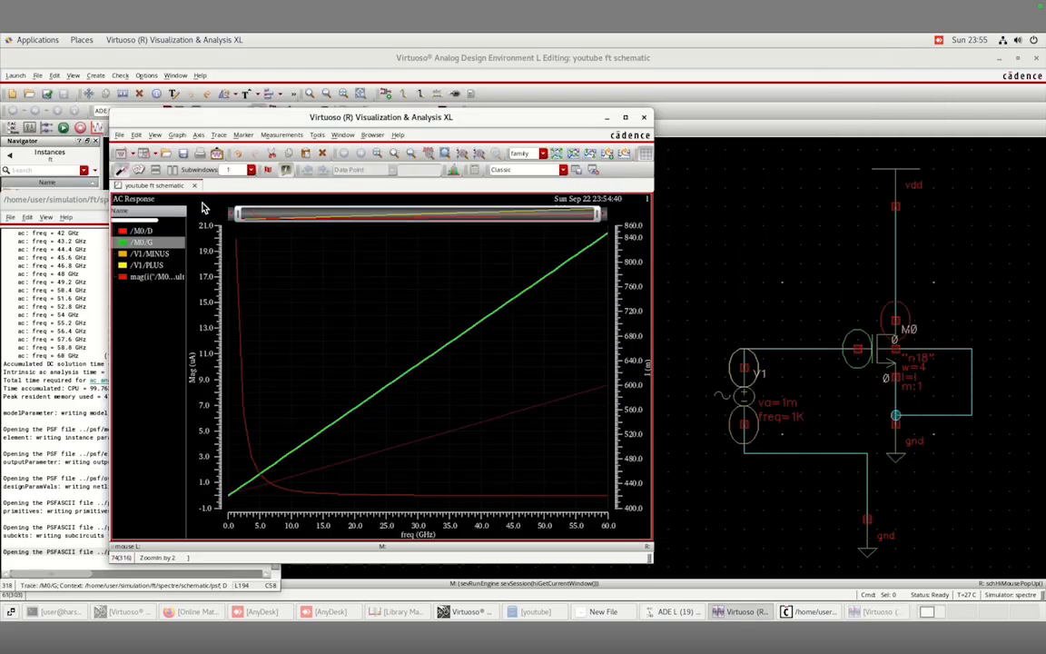
Turn off plotting of M0/D and M0/G in ADE L and add the drain-to-gate current ratio expression as an output.
left_click(671, 612)
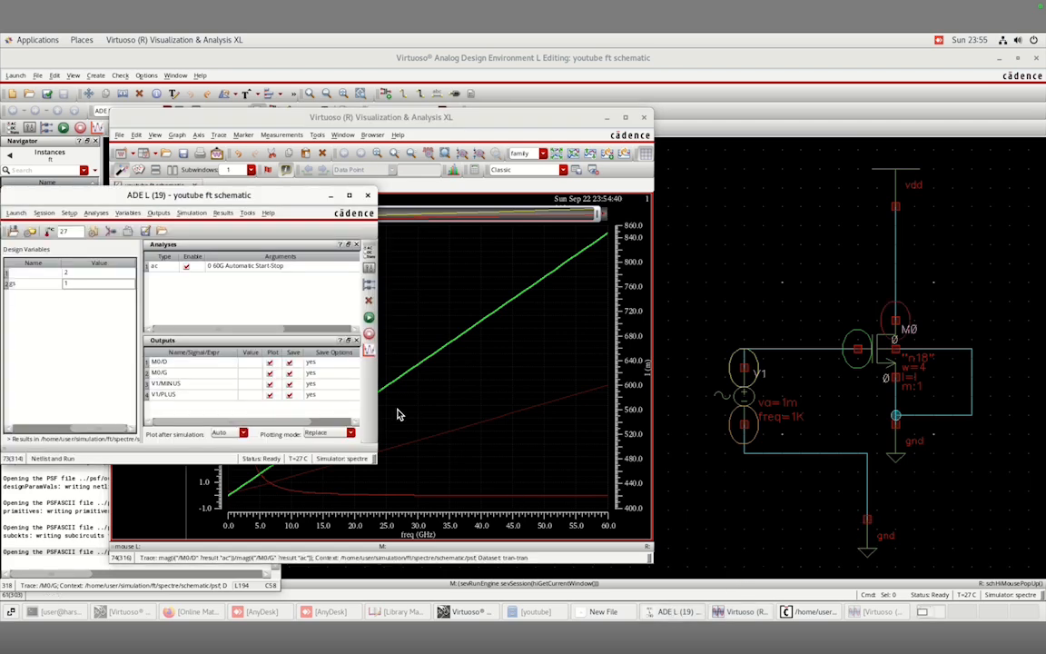
left_click(270, 362)
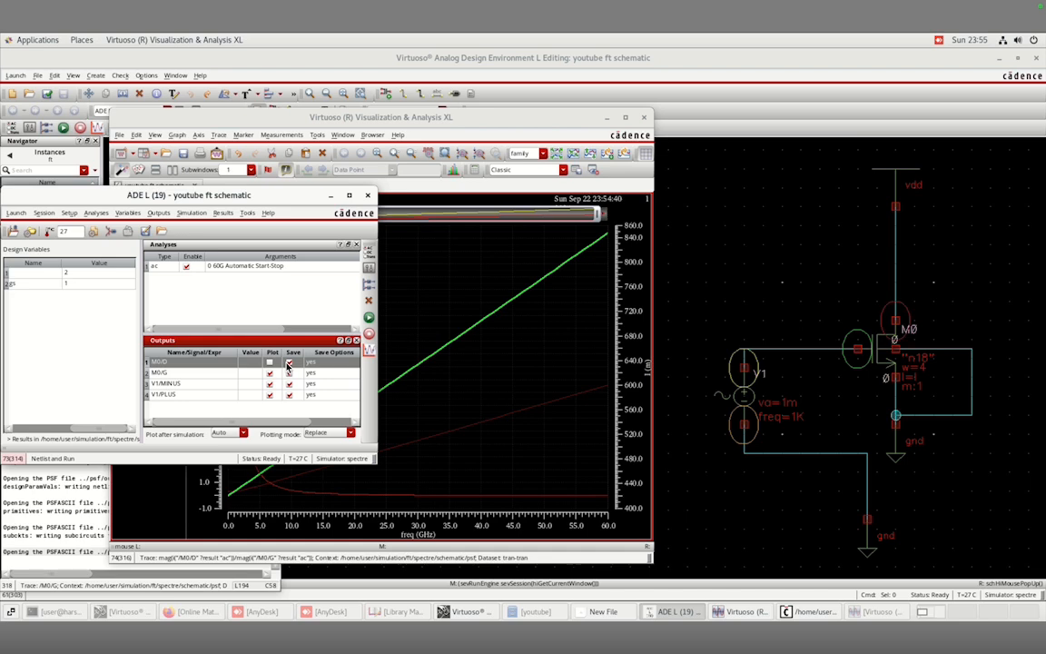
left_click(330, 195)
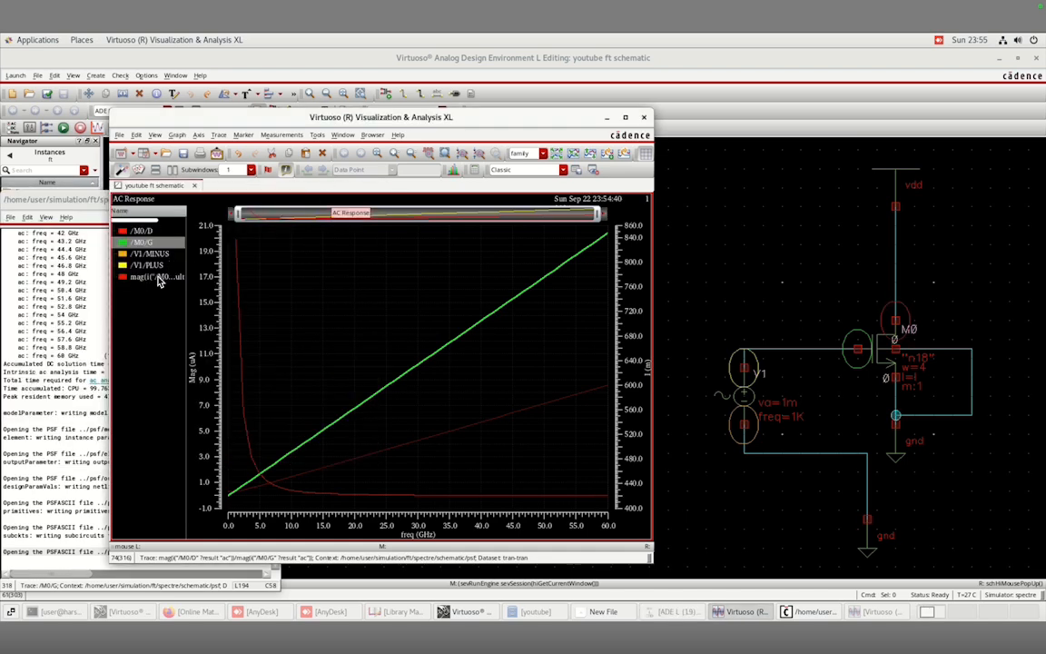
double_click(155, 279)
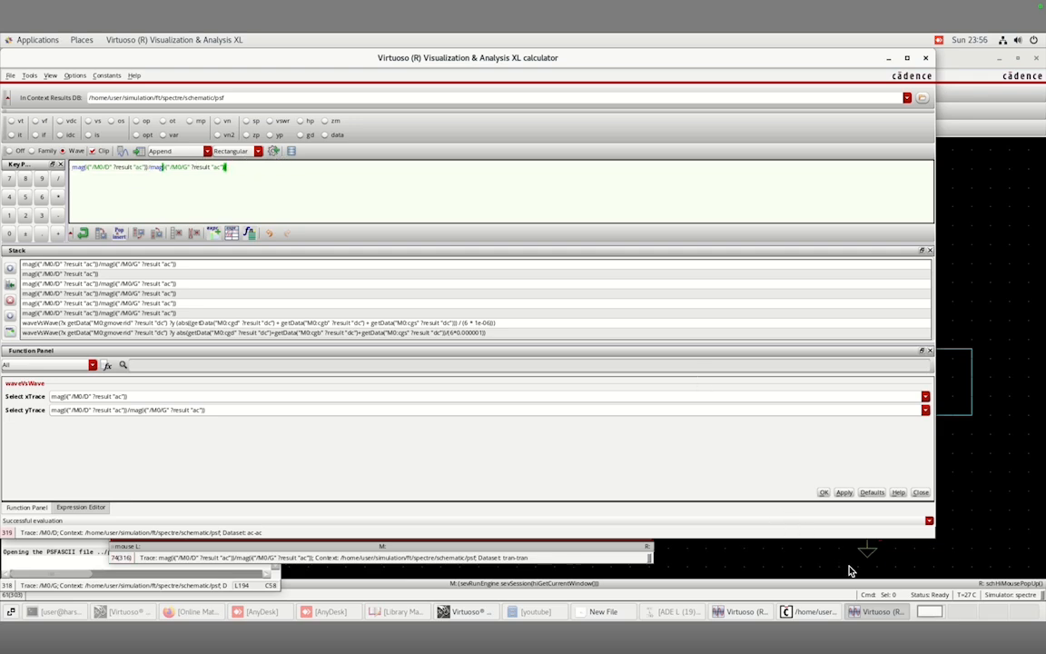
left_click(867, 611)
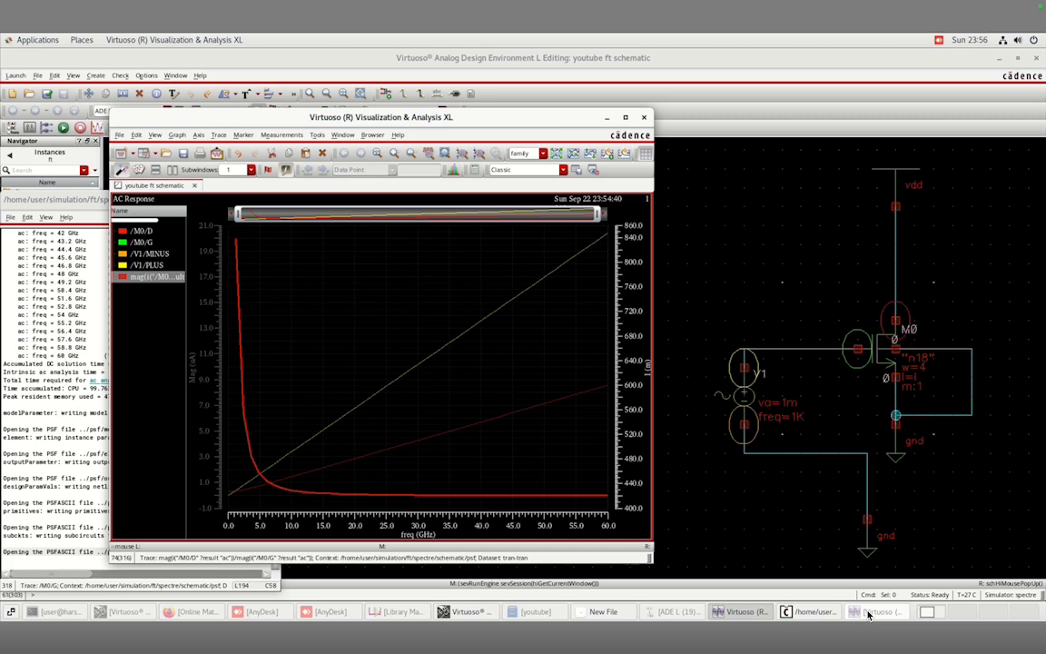
Disable saving of M0/D and M0/G, and disable plotting and saving of V1/MINUS and V1/PLUS in the ADE L outputs.
left_click(676, 611)
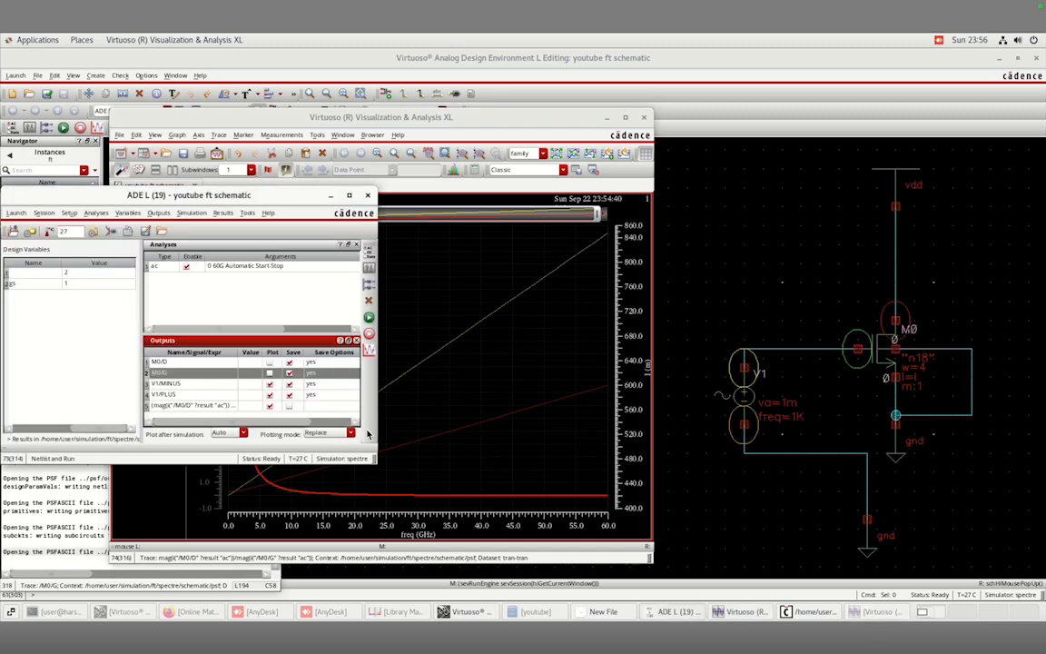
left_click(288, 362)
left_click(289, 373)
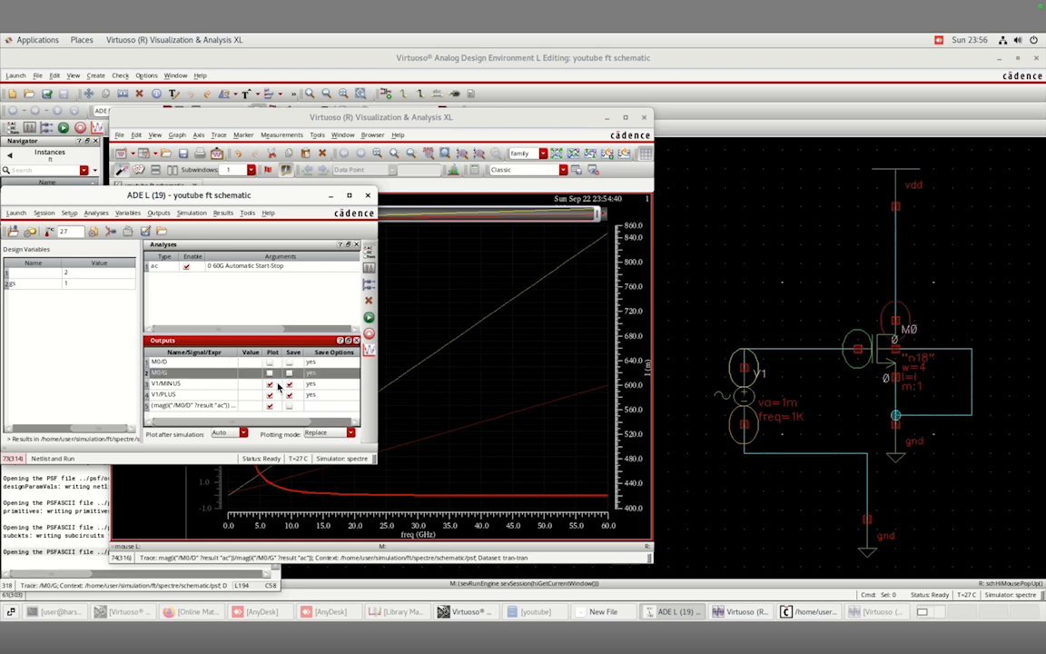
left_click(289, 384)
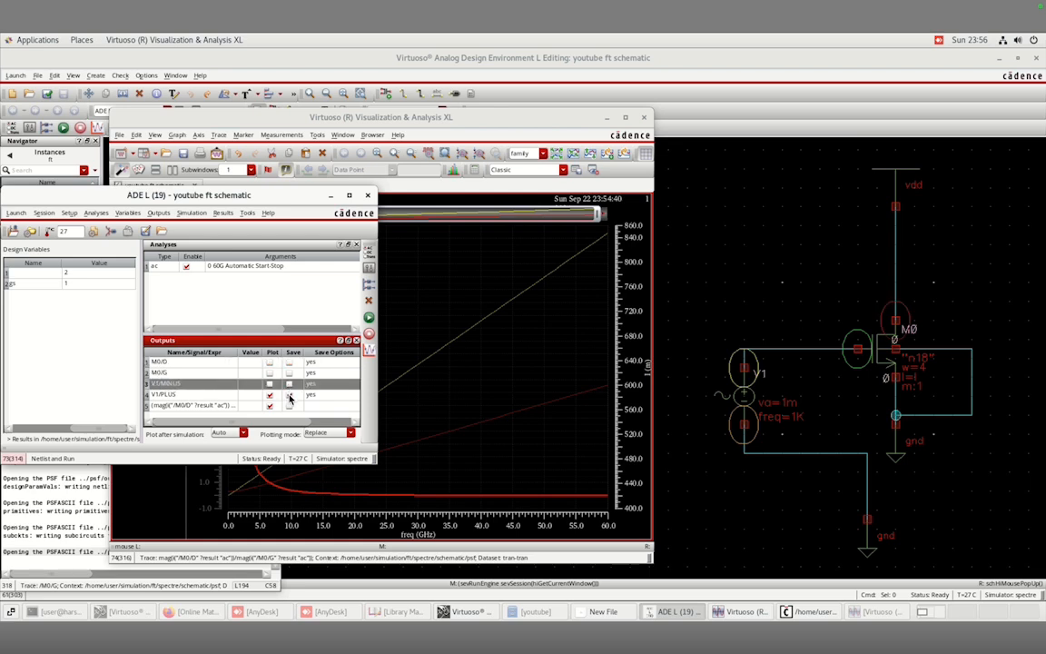
left_click(289, 395)
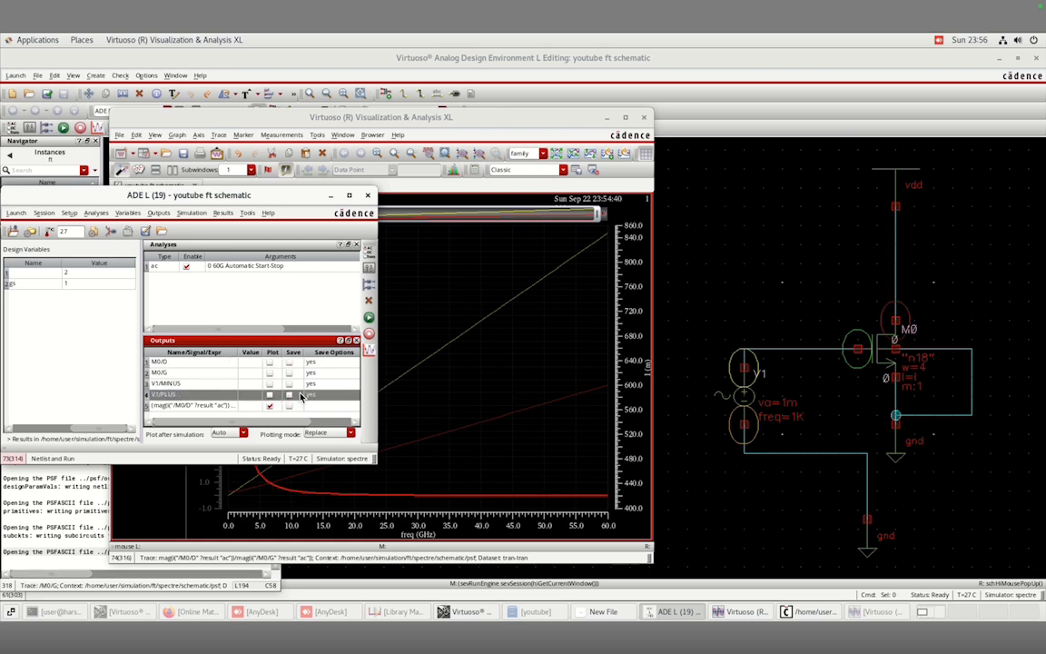
Close the AC response graph, bring up the calculator, and minimize the empty plot window.
left_click(422, 276)
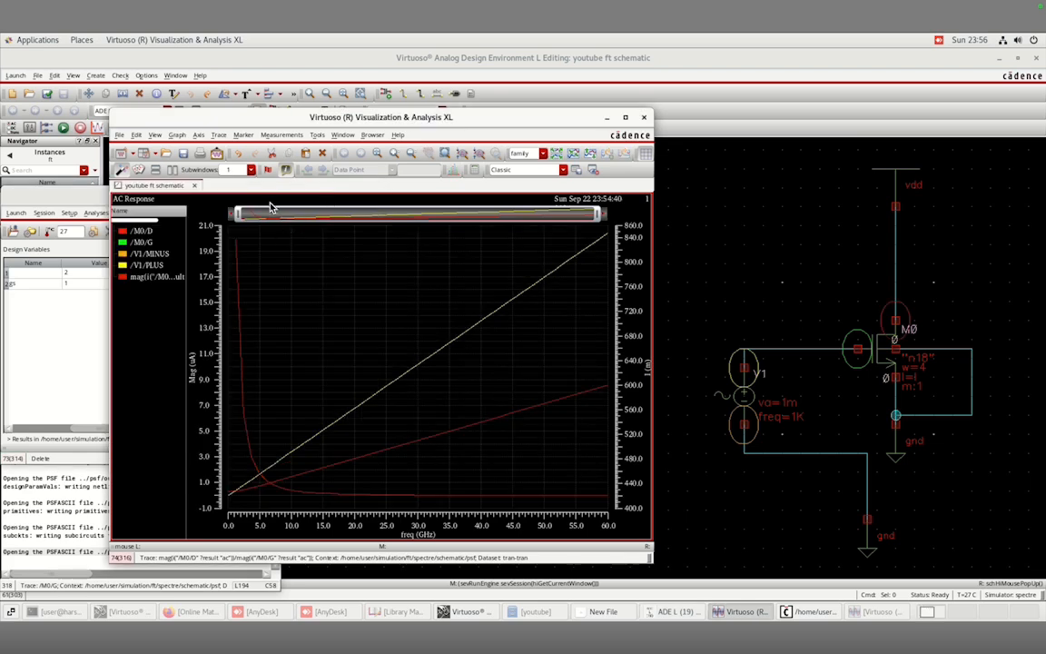
left_click(195, 186)
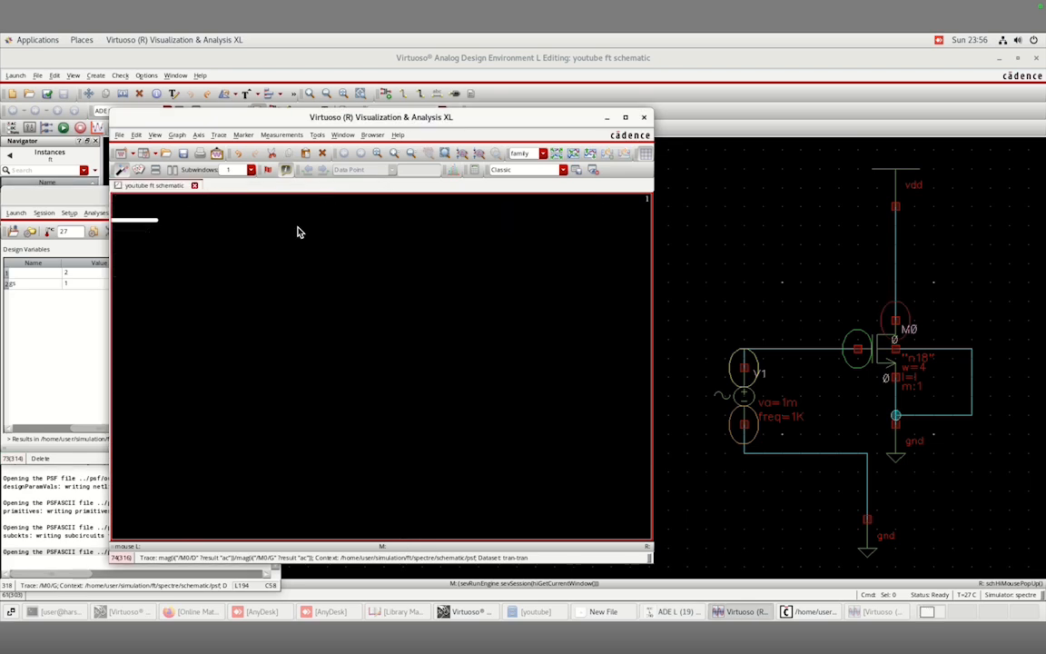
left_click(869, 612)
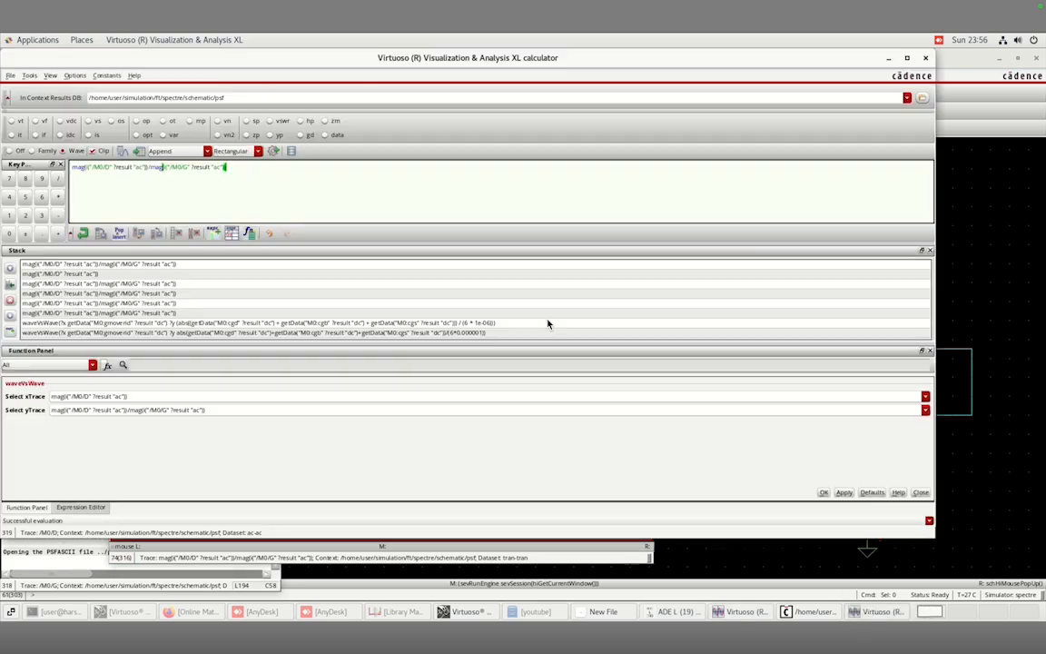
left_click(744, 612)
left_click(745, 612)
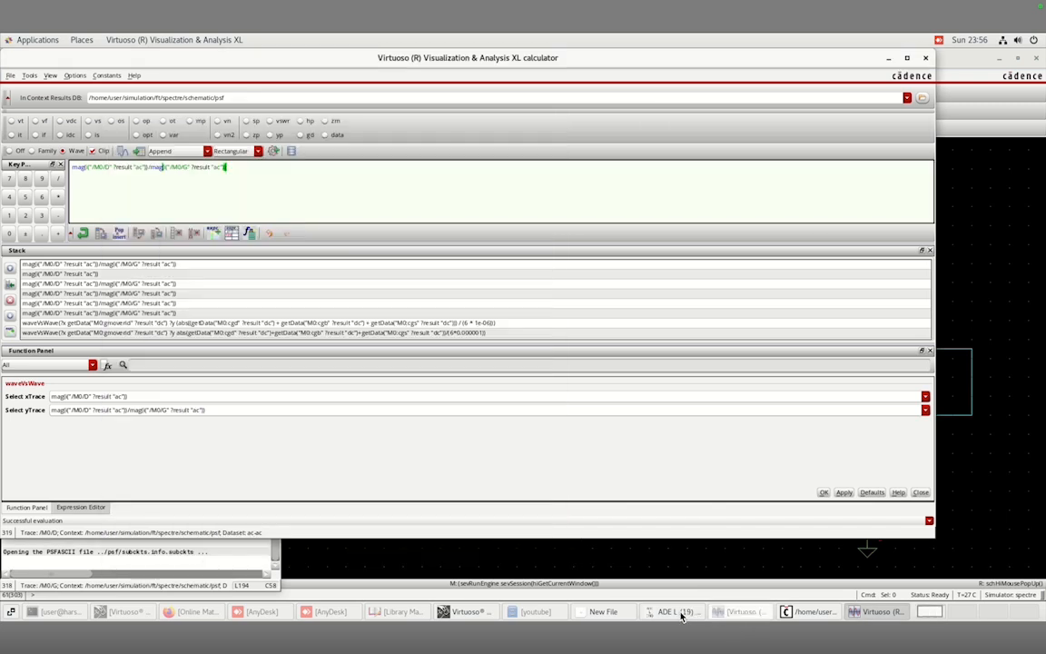
Run the AC simulation from ADE L, bring up the drain-to-gate current ratio plot, and close it.
left_click(673, 612)
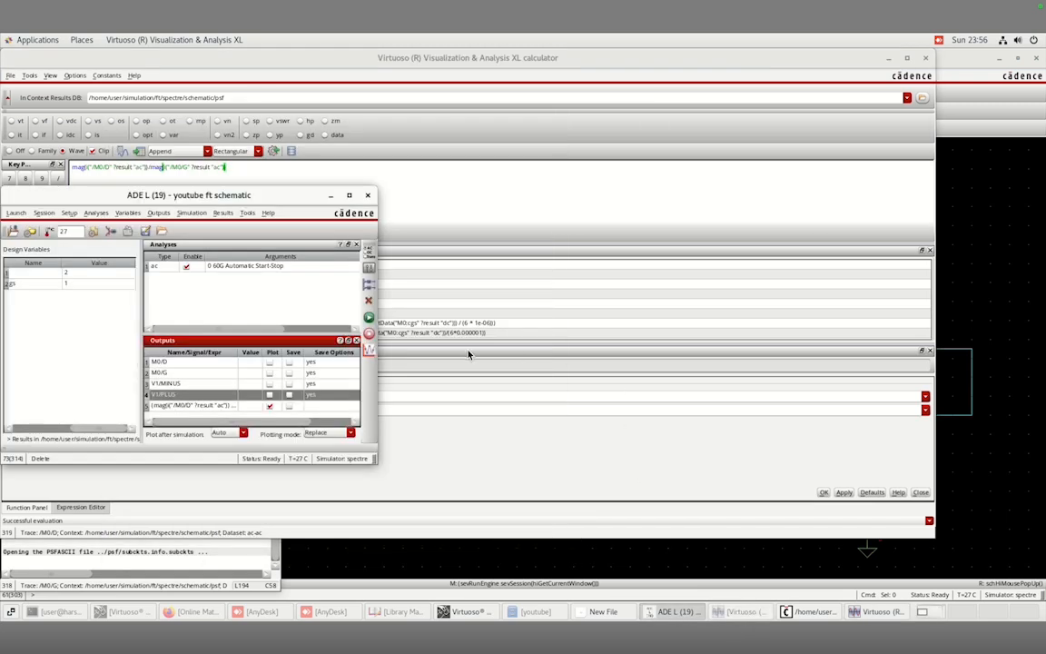
left_click(369, 319)
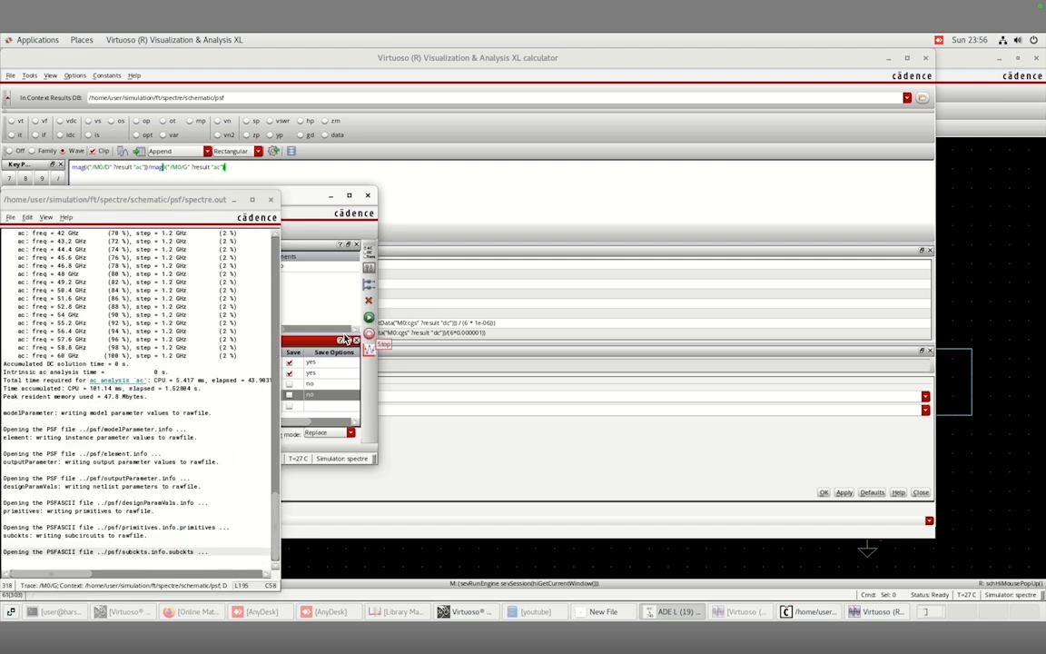
left_click(888, 613)
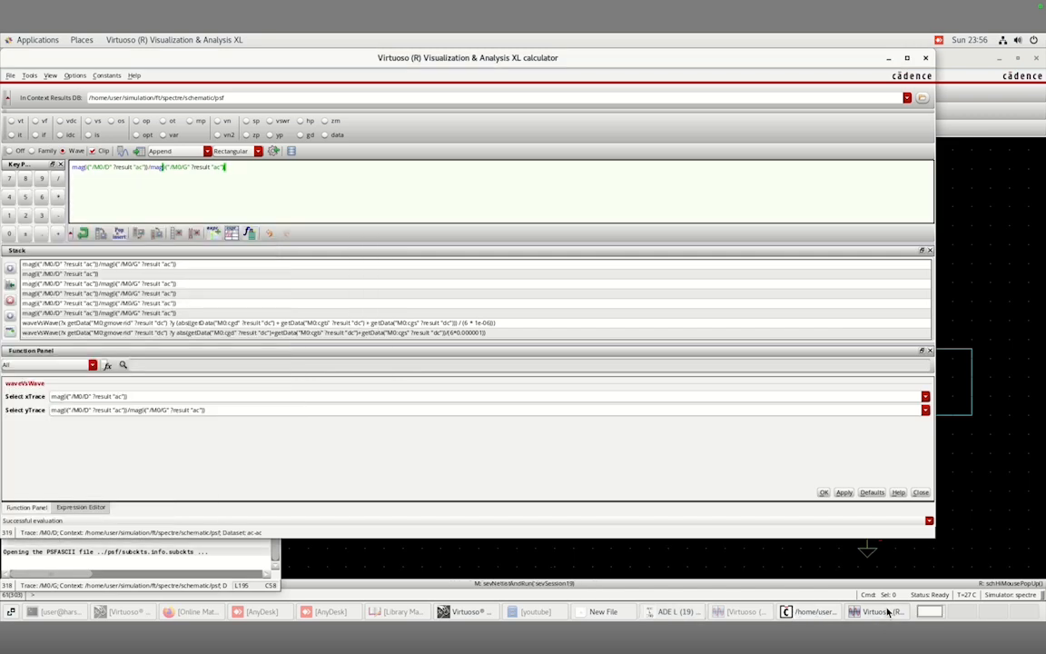
left_click(888, 612)
left_click(888, 613)
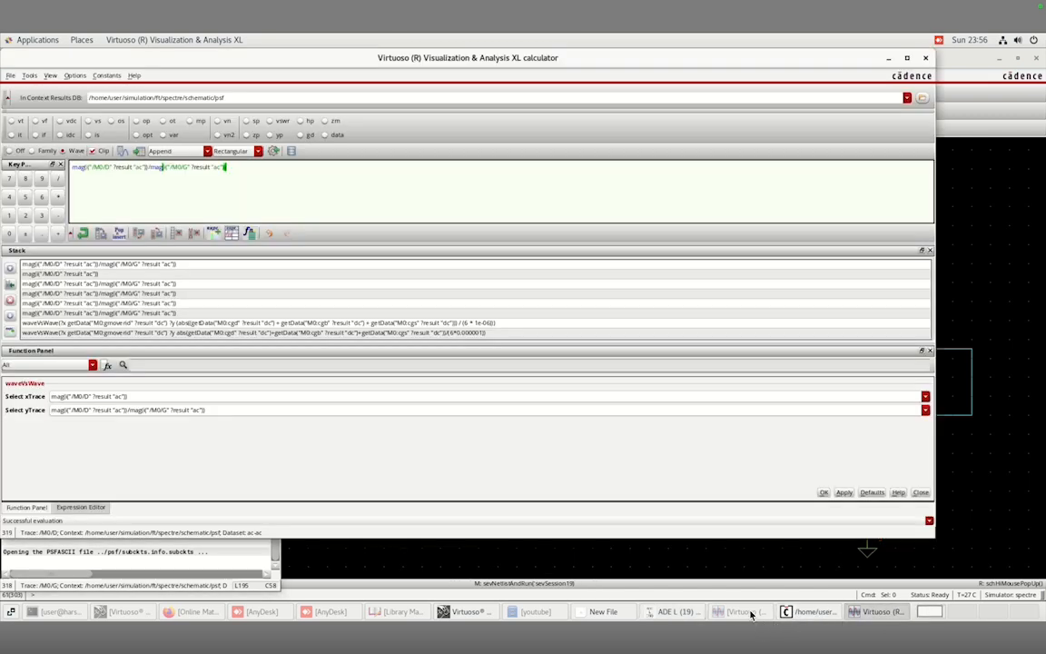
left_click(737, 613)
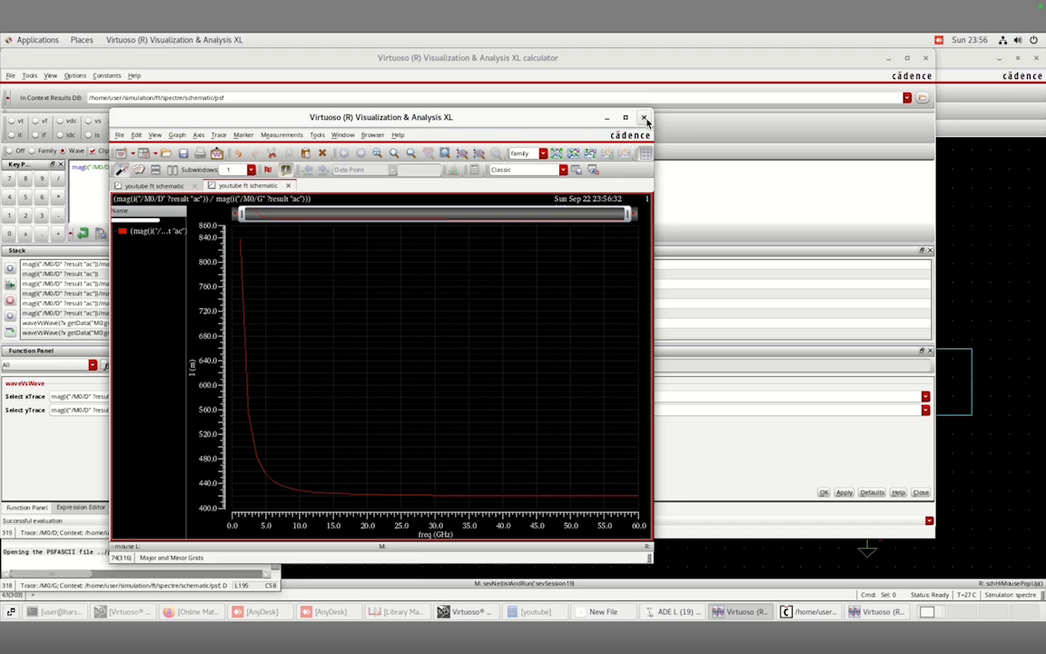
left_click(585, 107)
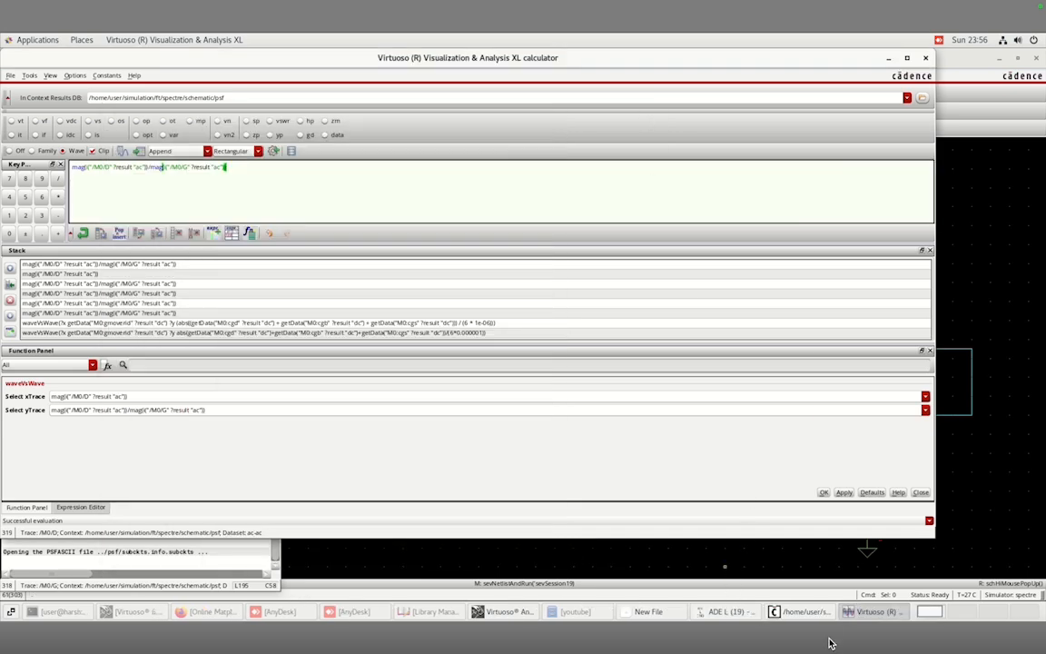
Rerun the AC simulation from ADE L with the ratio output and minimize the resulting plot window.
left_click(867, 612)
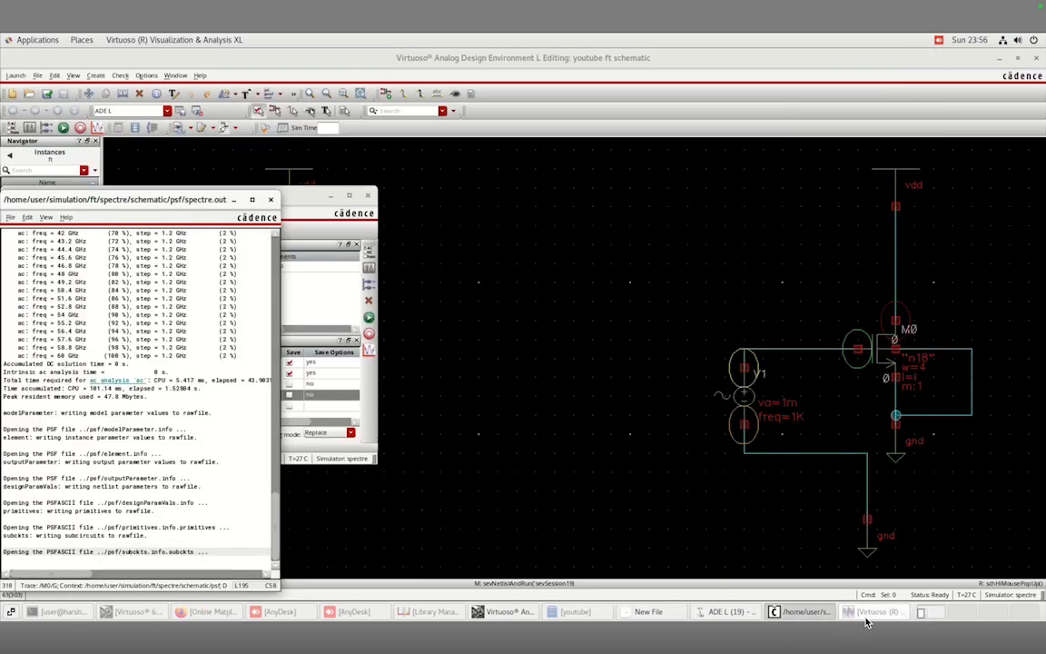
left_click(867, 611)
left_click(726, 613)
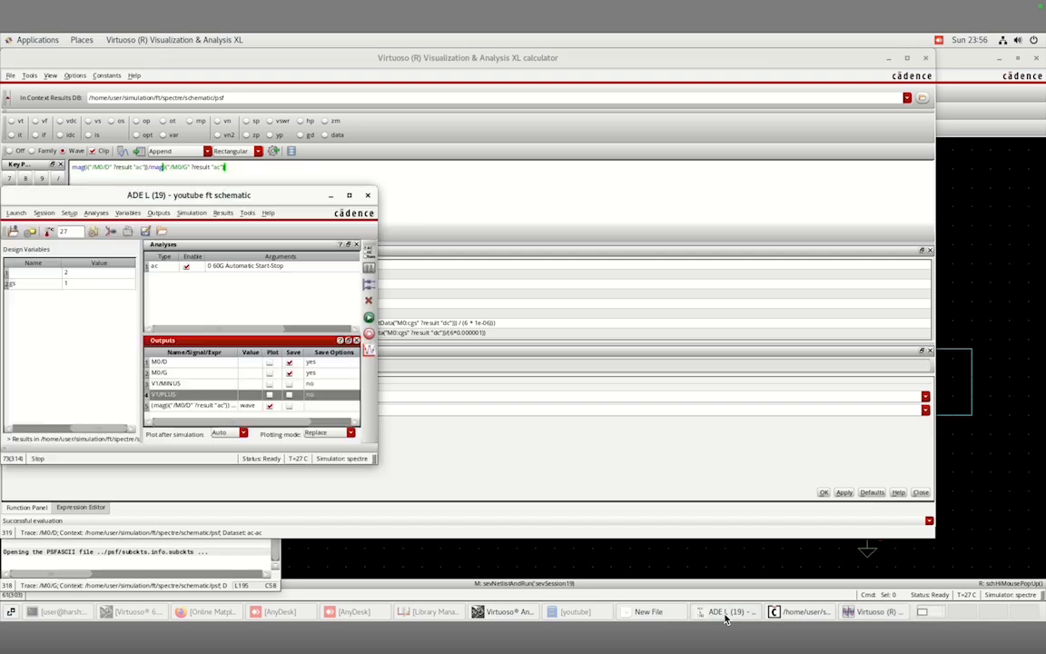
left_click(370, 319)
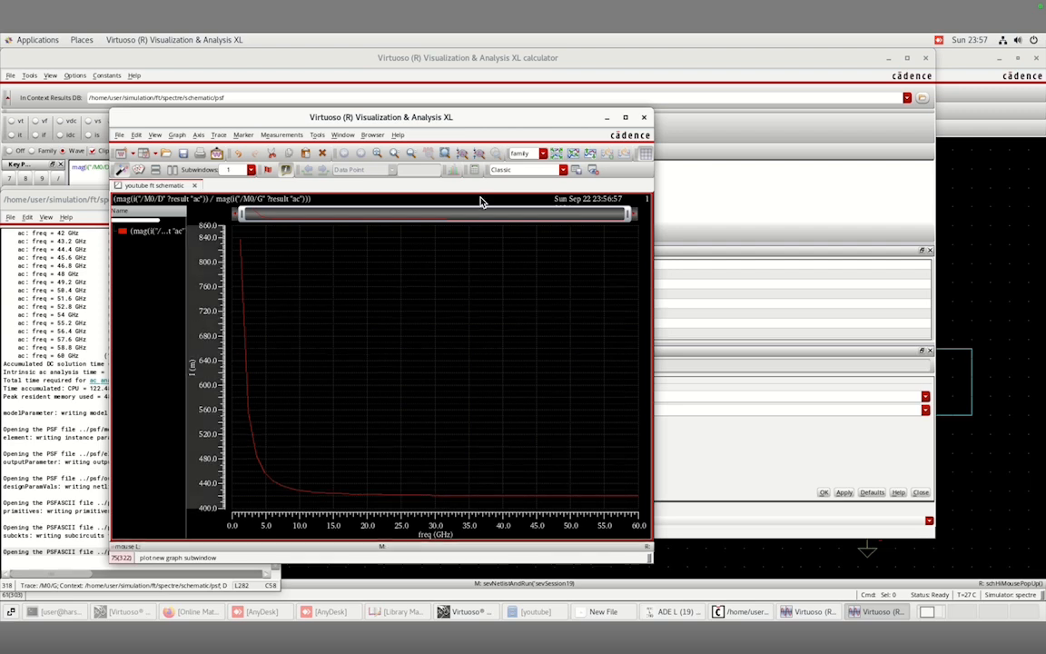
left_click(607, 119)
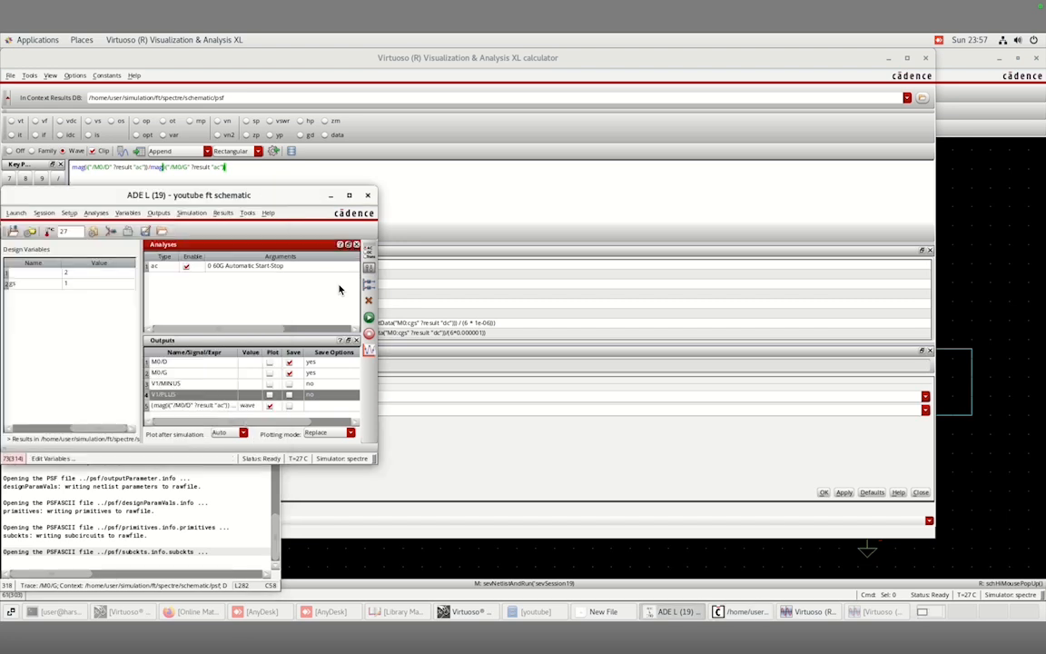
Set the AC analysis stop frequency to 30G.
left_click(306, 261)
left_click(160, 213)
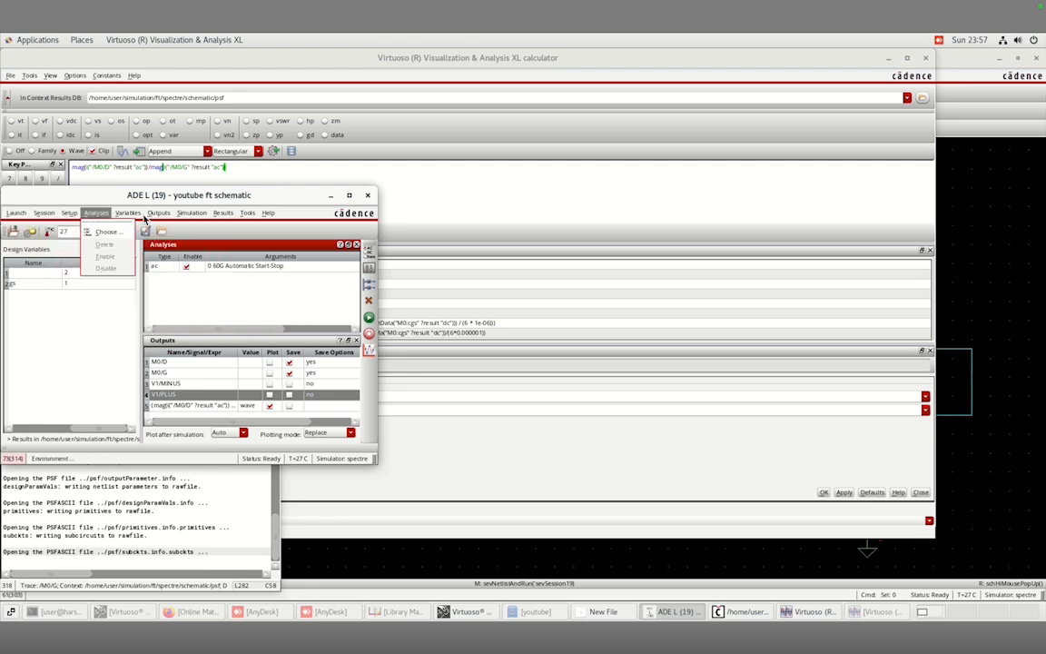
left_click(91, 214)
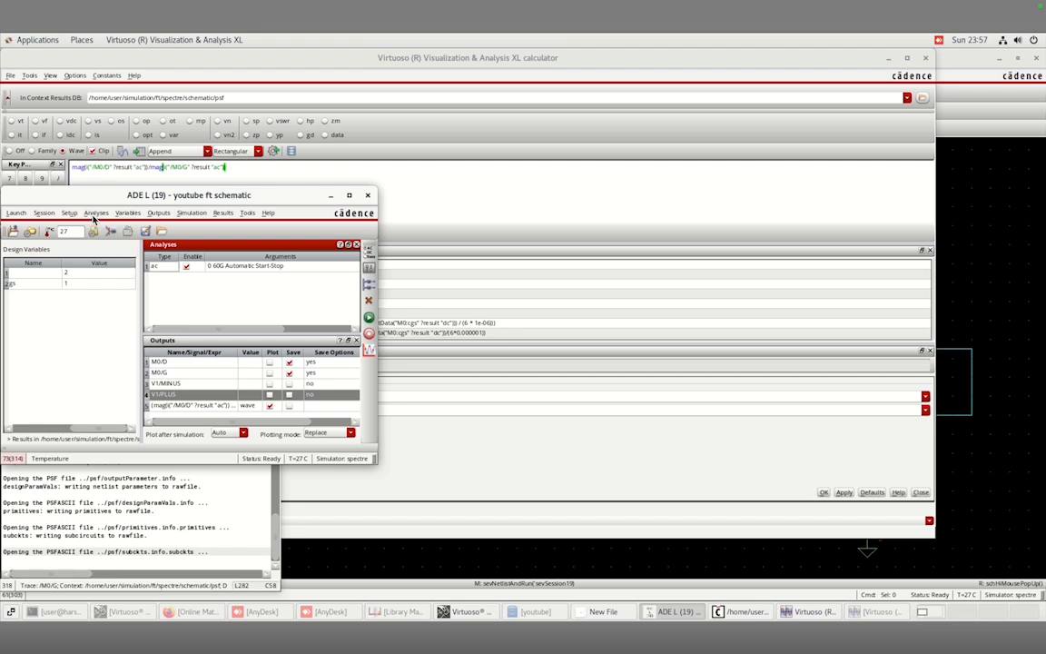
left_click(93, 215)
left_click(103, 230)
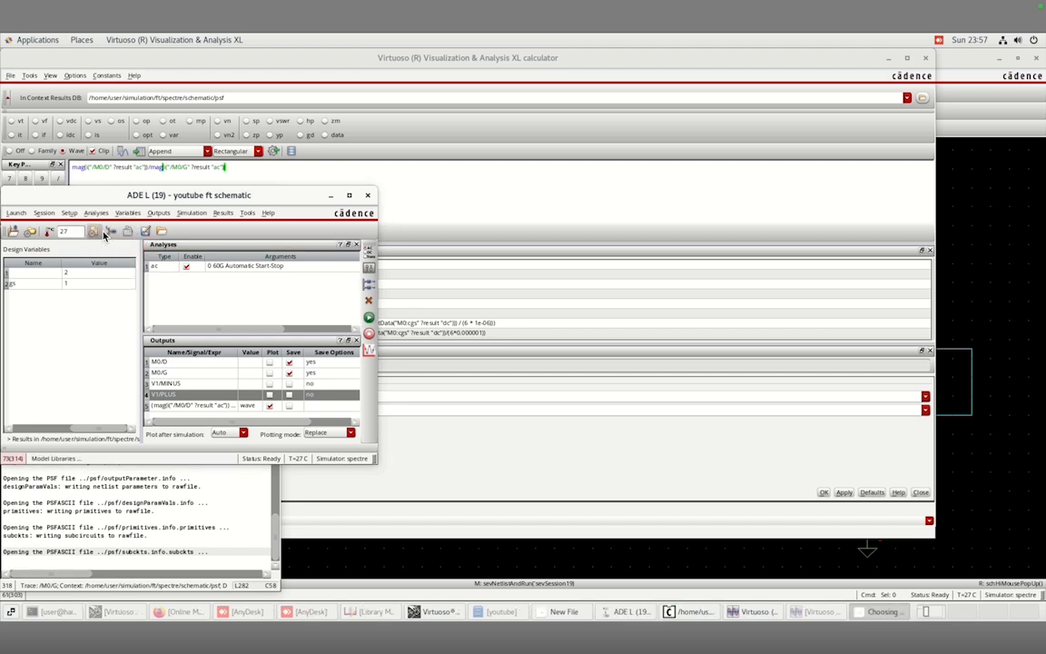
left_click(405, 360)
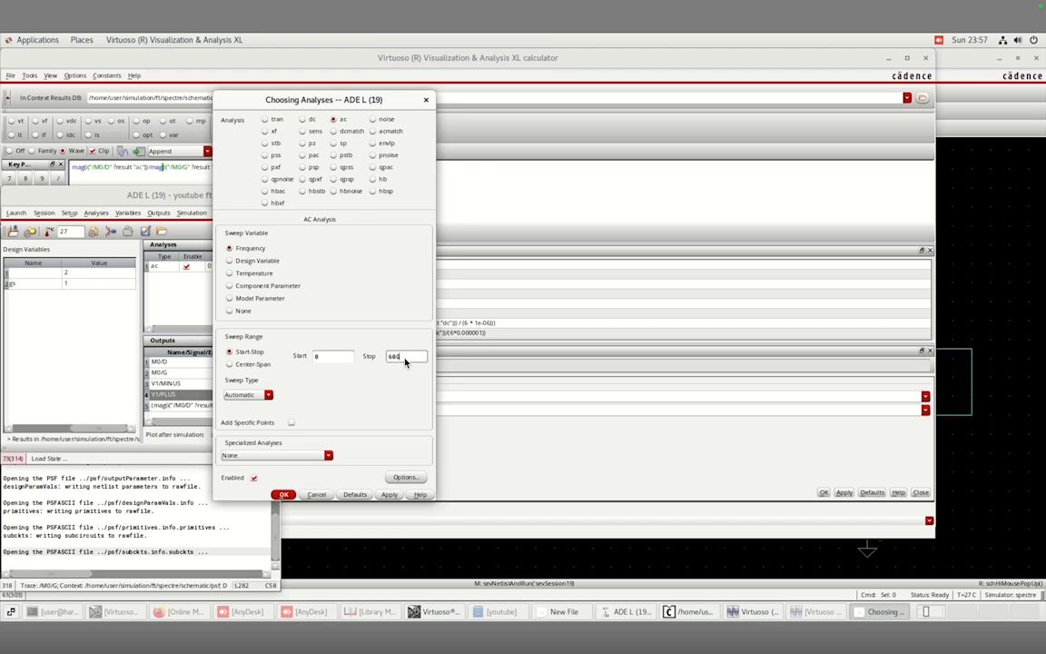
key("BackSpace")
key("BackSpace")
left_click(282, 495)
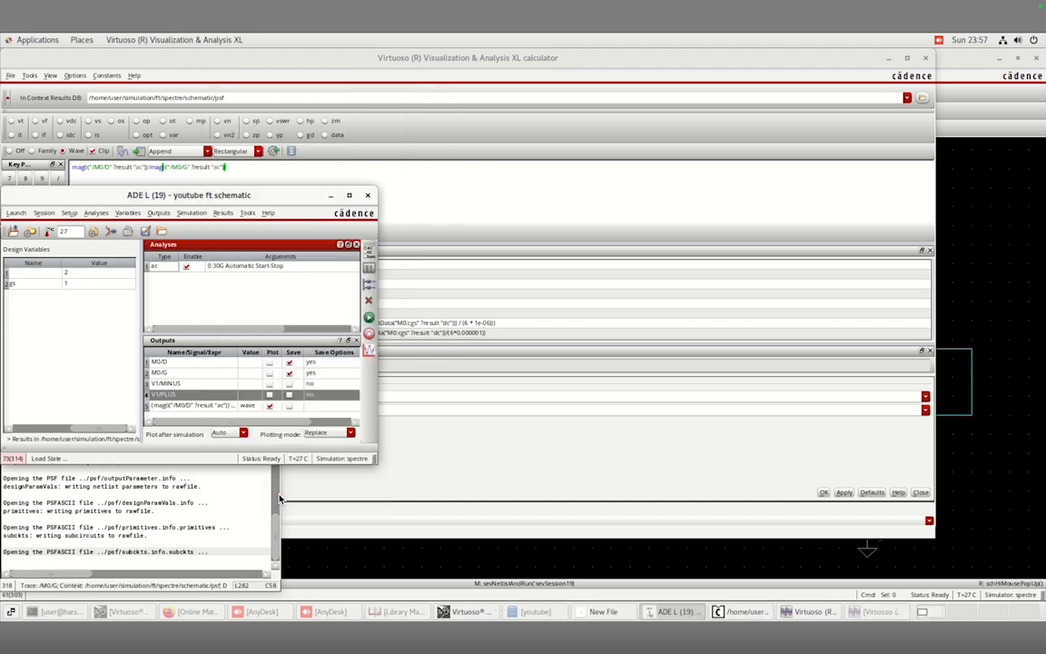
Run the simulation over the shortened frequency sweep and bring up the current ratio plot.
left_click(369, 320)
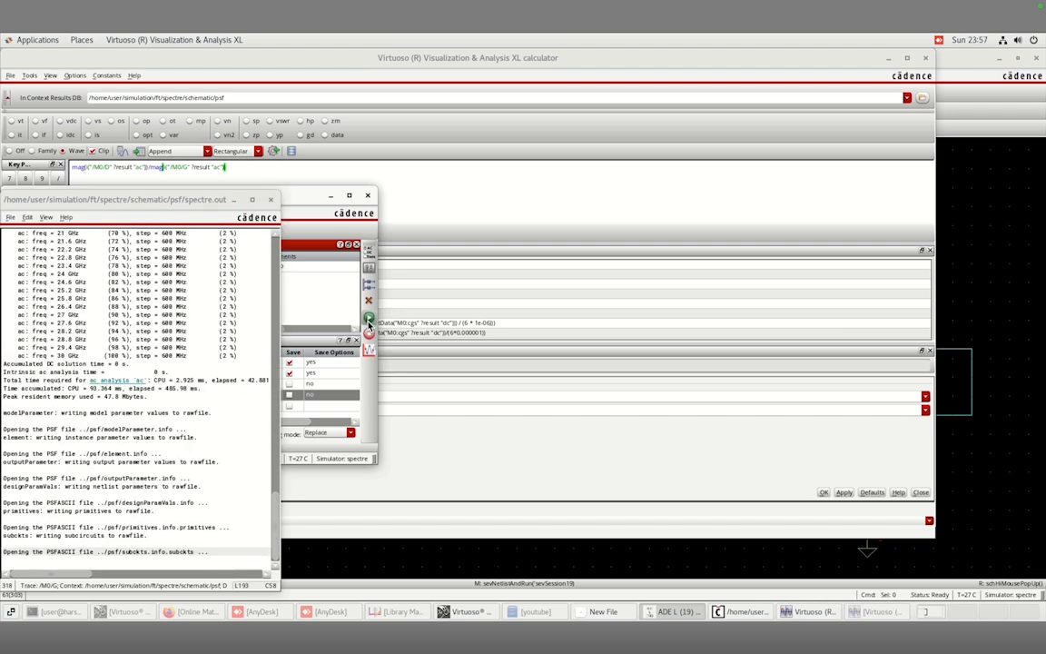
left_click(807, 613)
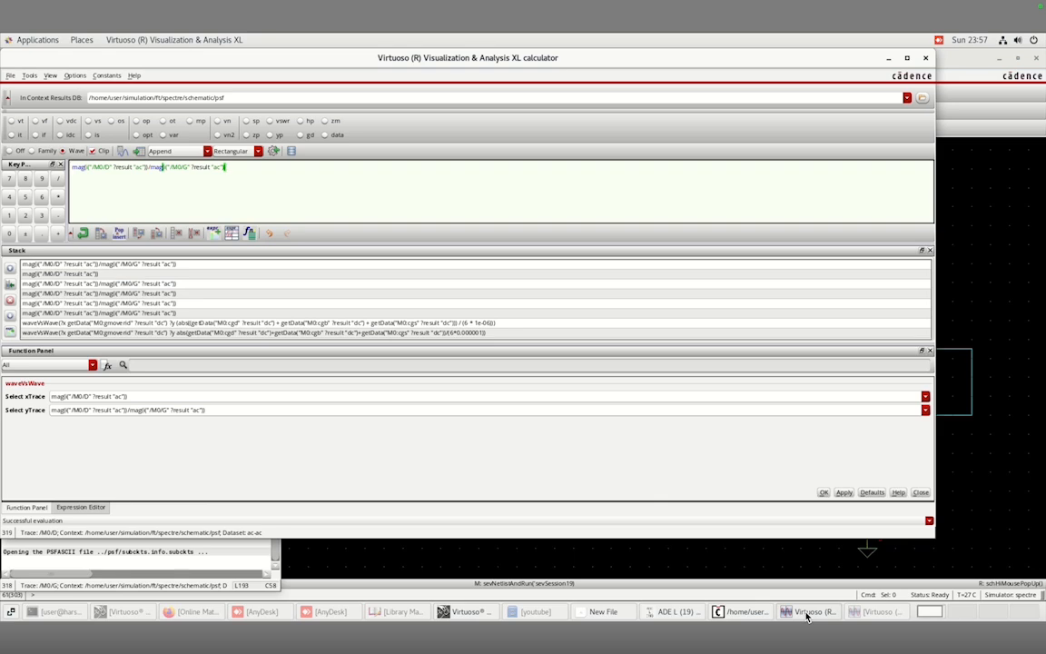
left_click(807, 613)
left_click(807, 613)
left_click(861, 611)
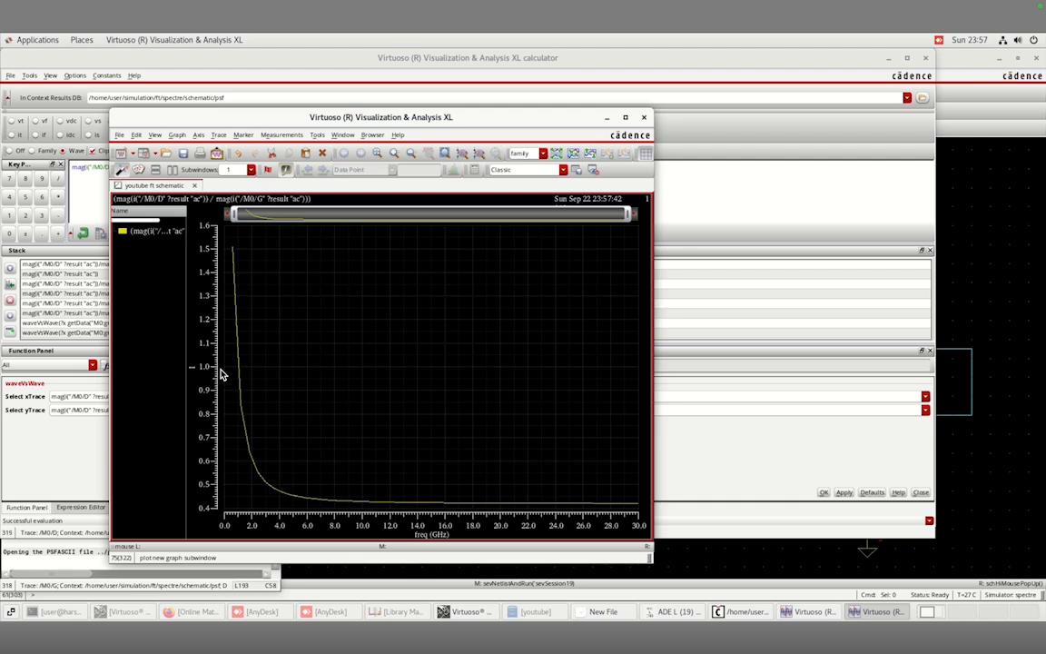
Add a horizontal marker to the current ratio plot and set its level to 1.
key("m")
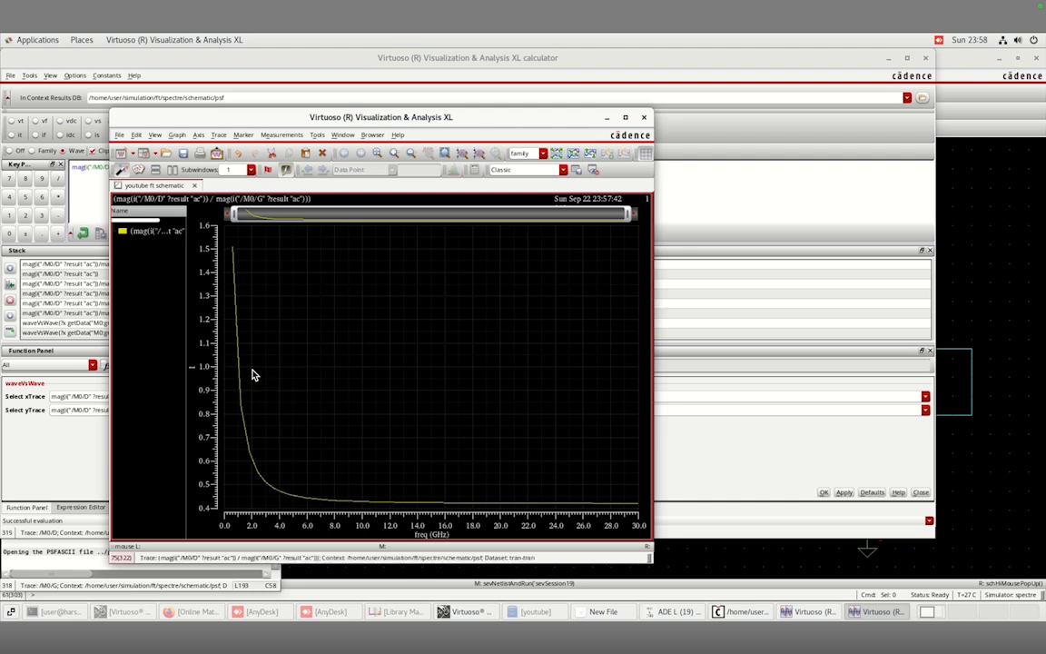
key("h")
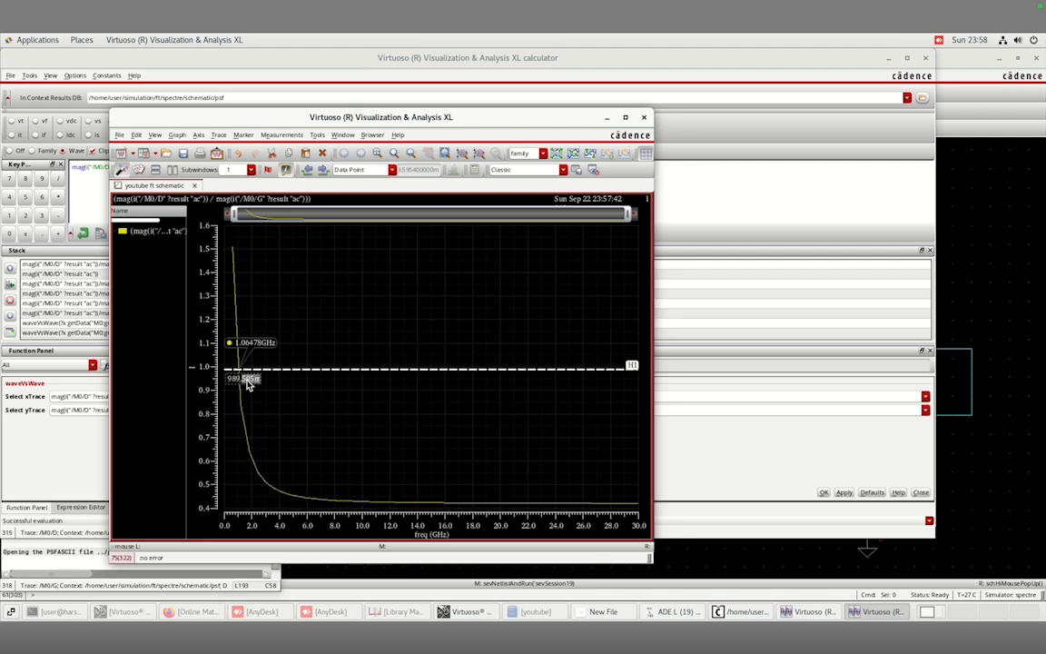
key("BackSpace")
key("BackSpace")
key("BackSpace")
key("BackSpace")
key("BackSpace")
type("1")
key("Return")
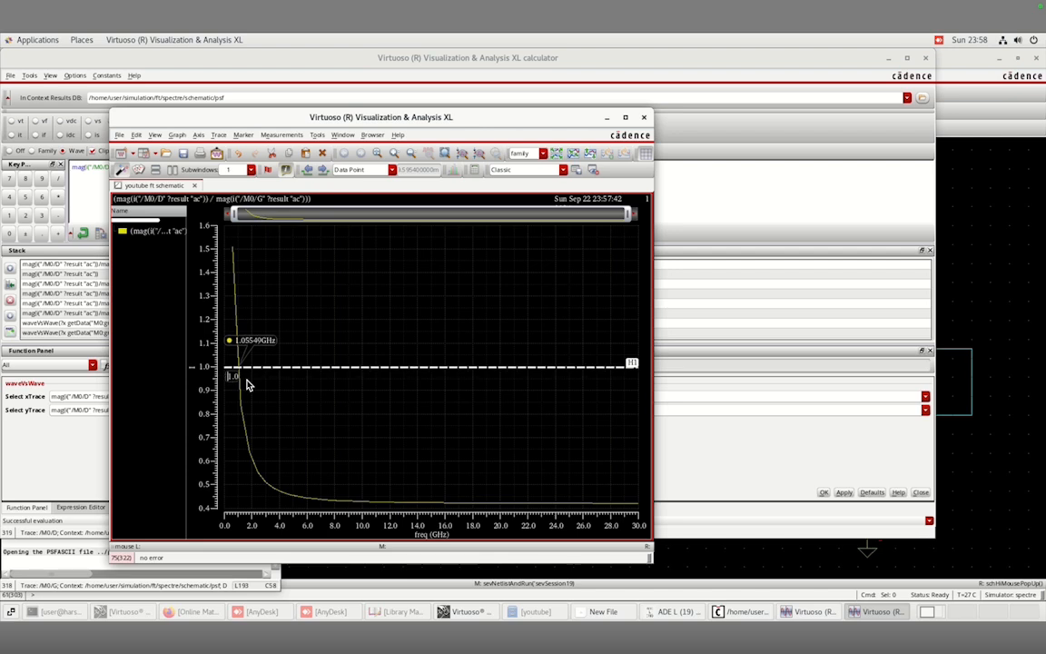
left_click(361, 301)
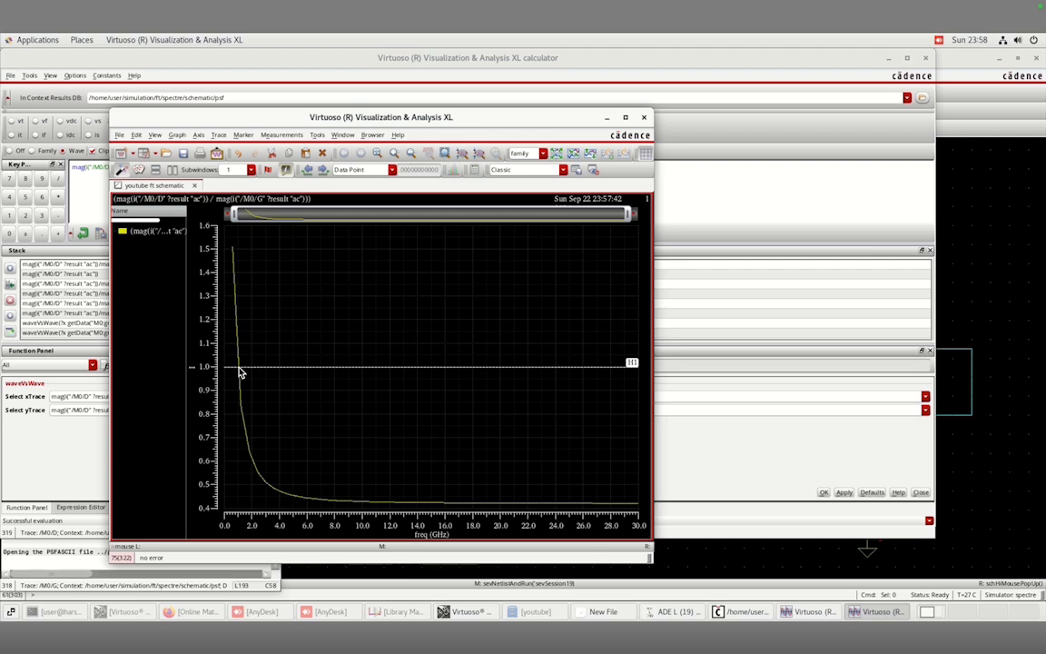
Place a point marker where the ratio curve meets the horizontal marker, move its label clear, and position it in byYMode at 1.
key("m")
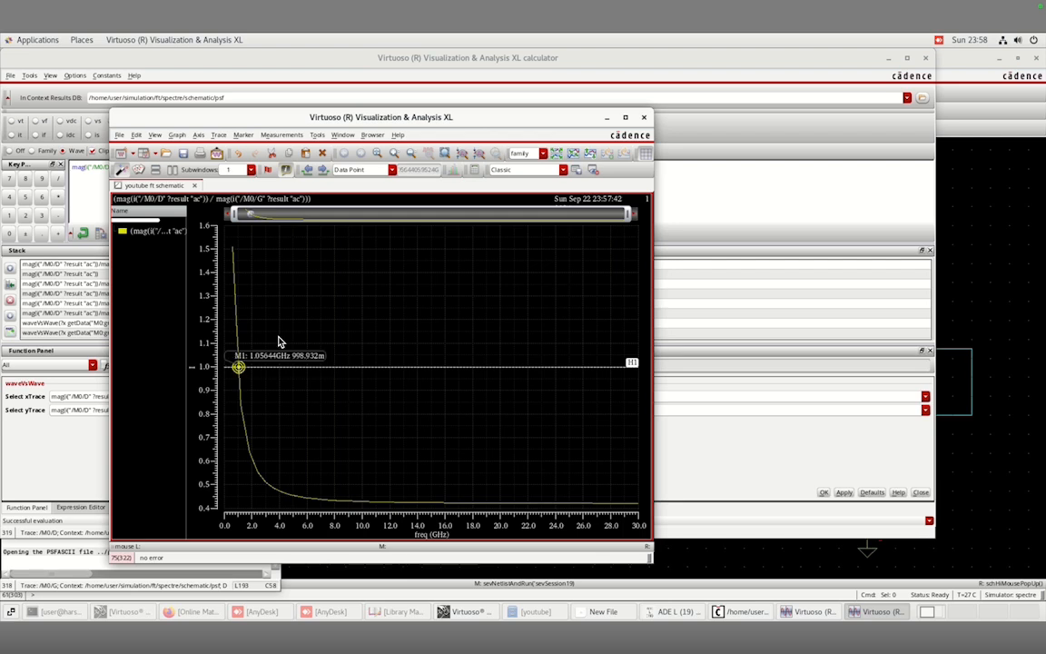
mouse_move(276, 360)
left_mouse_down()
mouse_move(247, 319)
mouse_move(387, 287)
left_mouse_up()
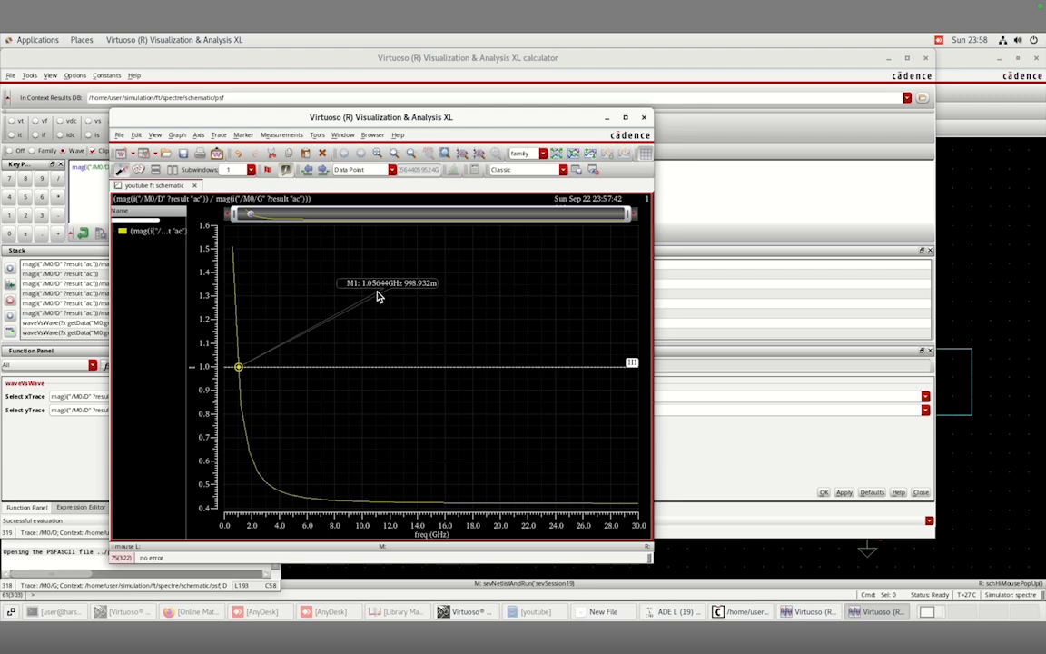
right_click(239, 367)
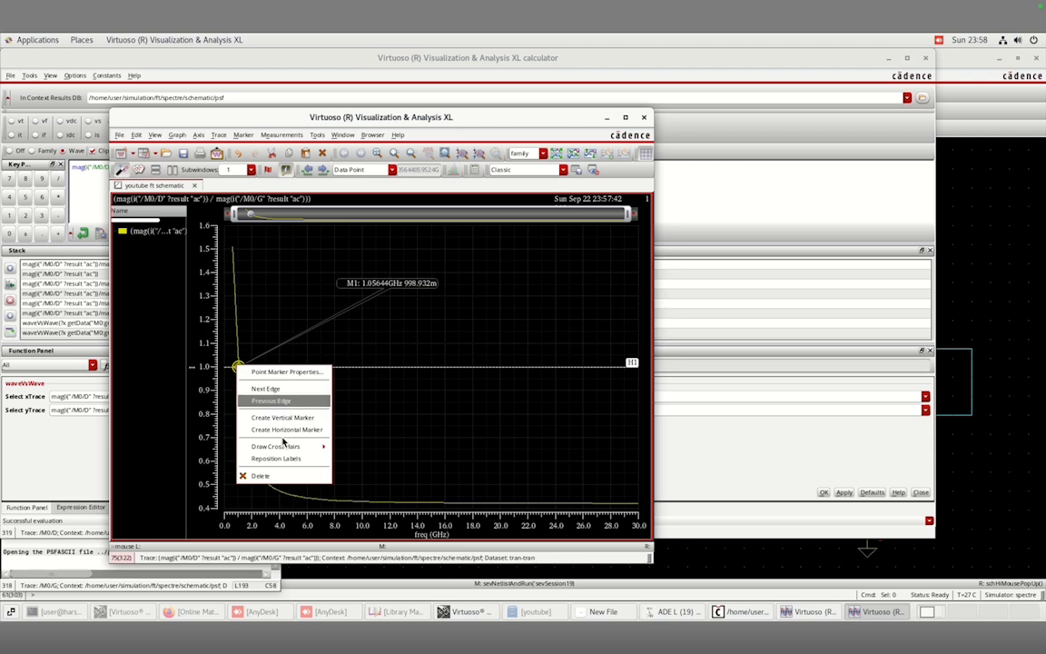
left_click(273, 372)
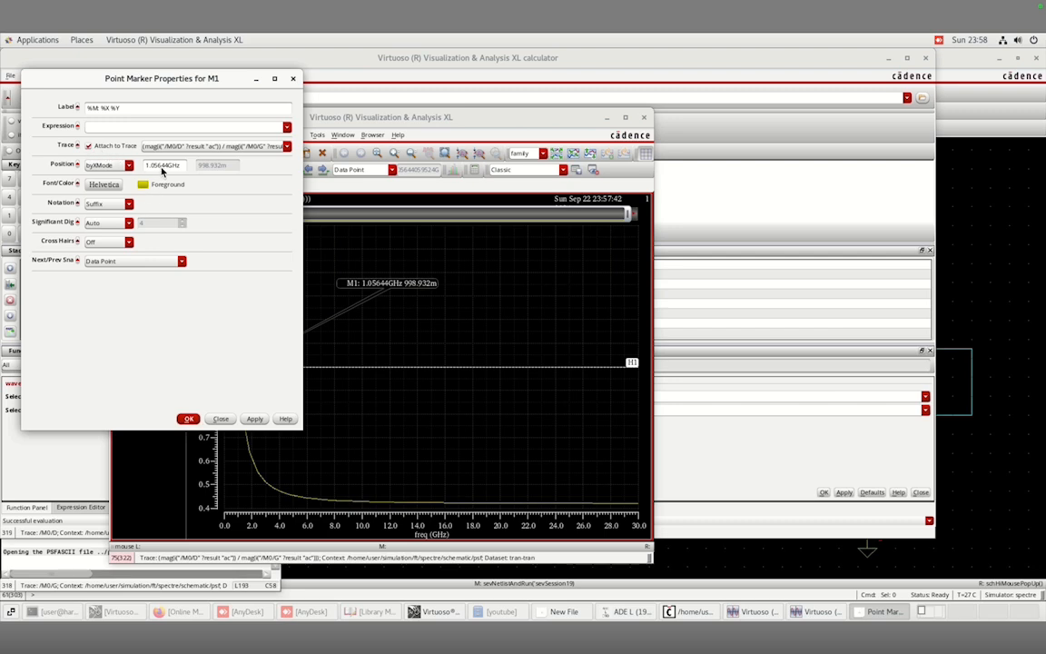
left_click(129, 166)
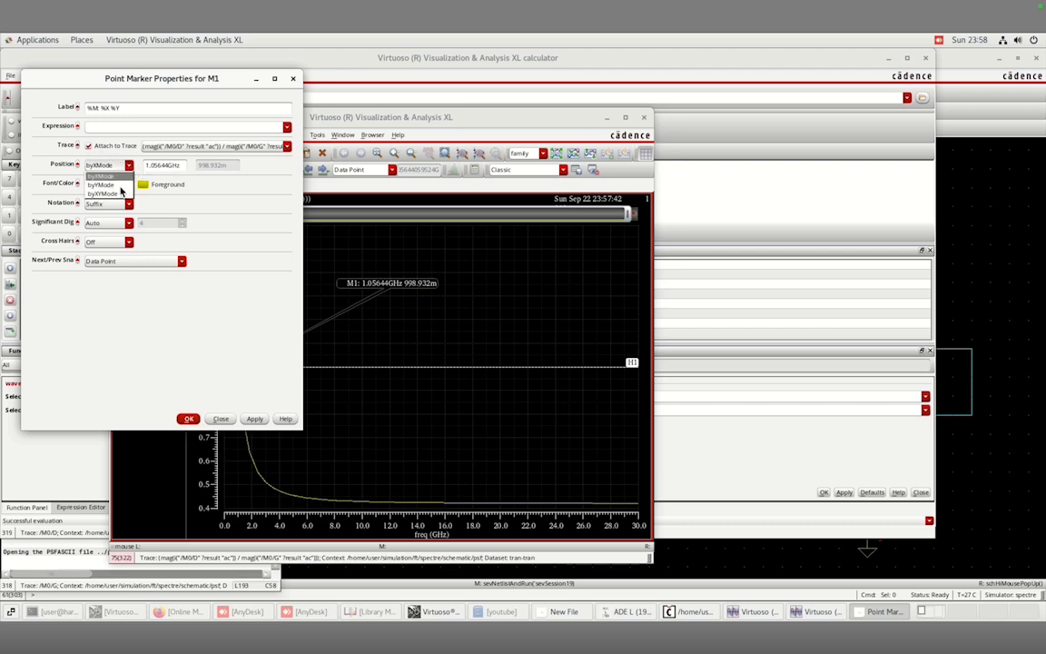
left_click(127, 184)
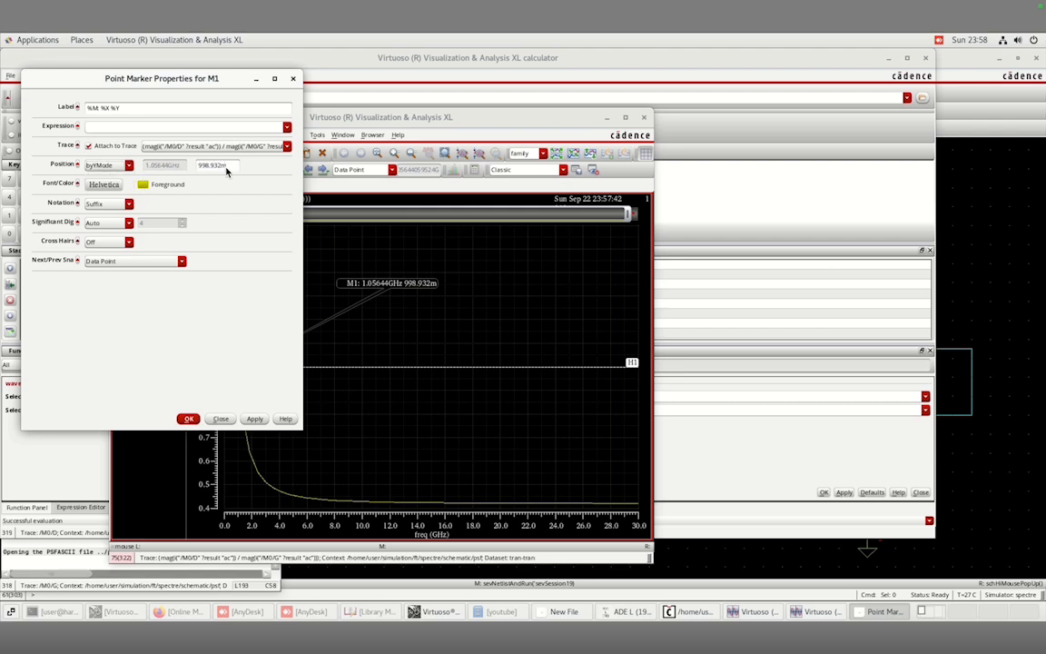
left_click(226, 168)
key("BackSpace")
key("BackSpace")
key("BackSpace")
key("BackSpace")
key("BackSpace")
key("BackSpace")
key("BackSpace")
type("1")
left_click(187, 418)
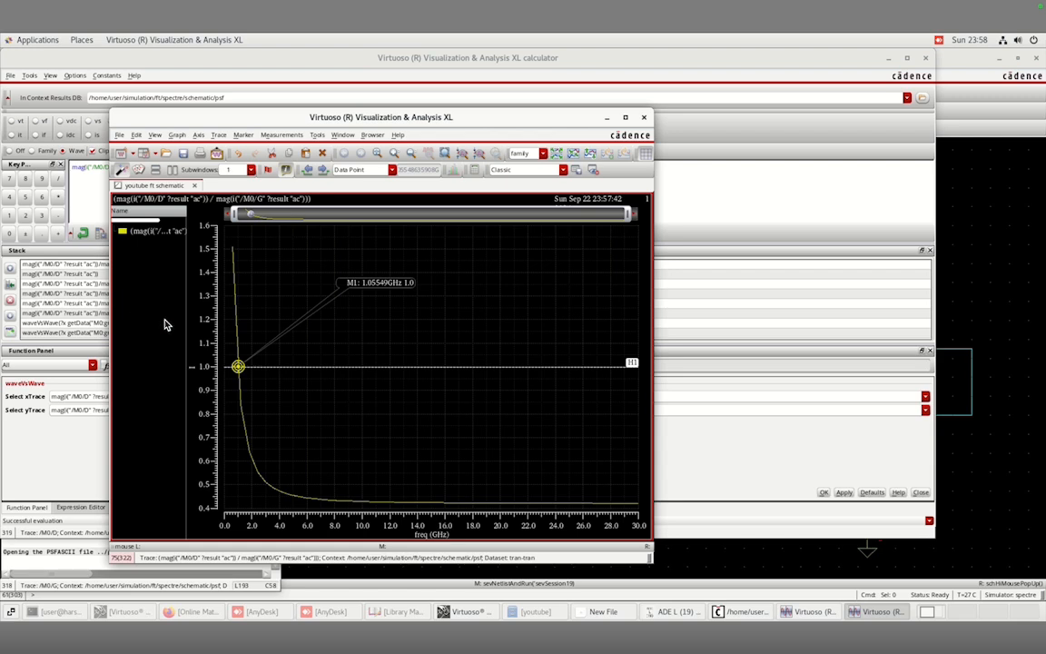
Switch the Y axis of the current ratio plot to a logarithmic scale.
right_click(197, 340)
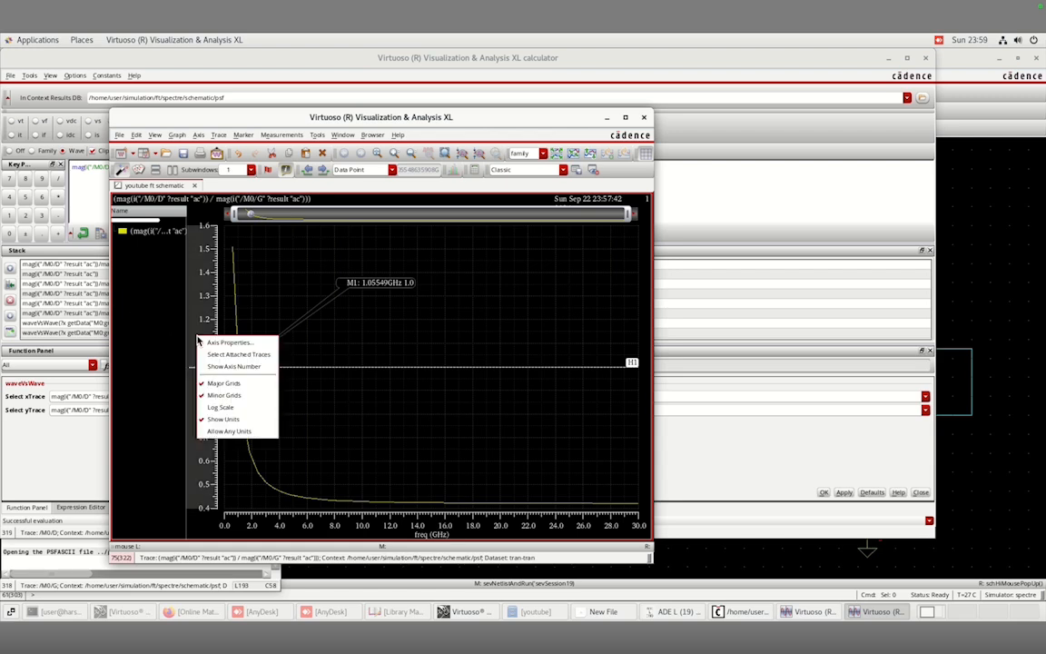
left_click(223, 408)
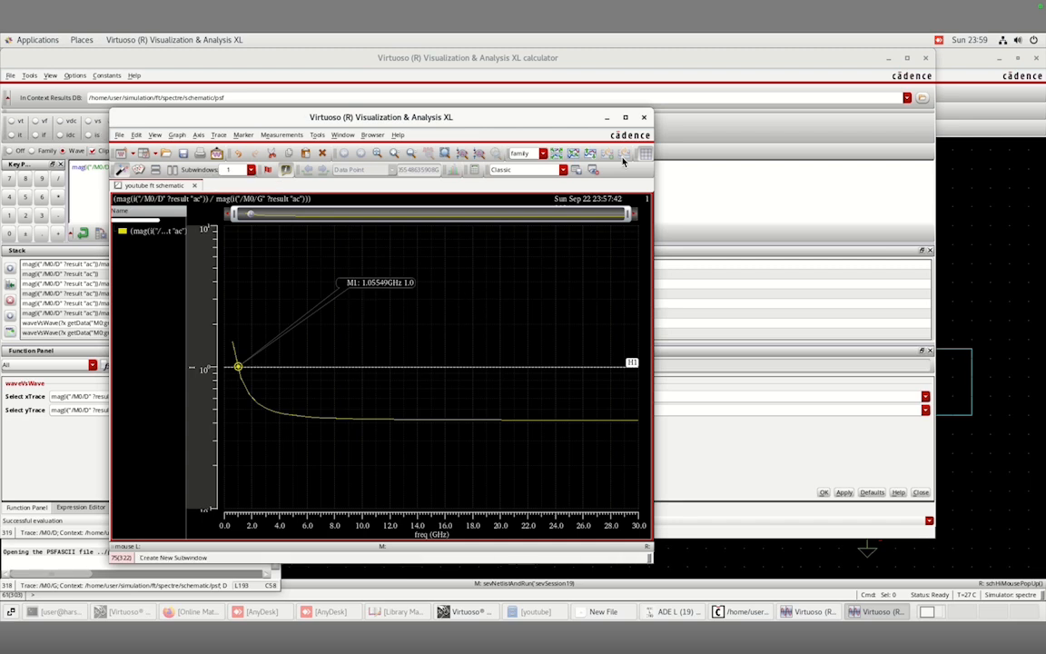
Put away the calculator and ratio plot, and clear the AC magnitude of sine source V1.
left_click(888, 58)
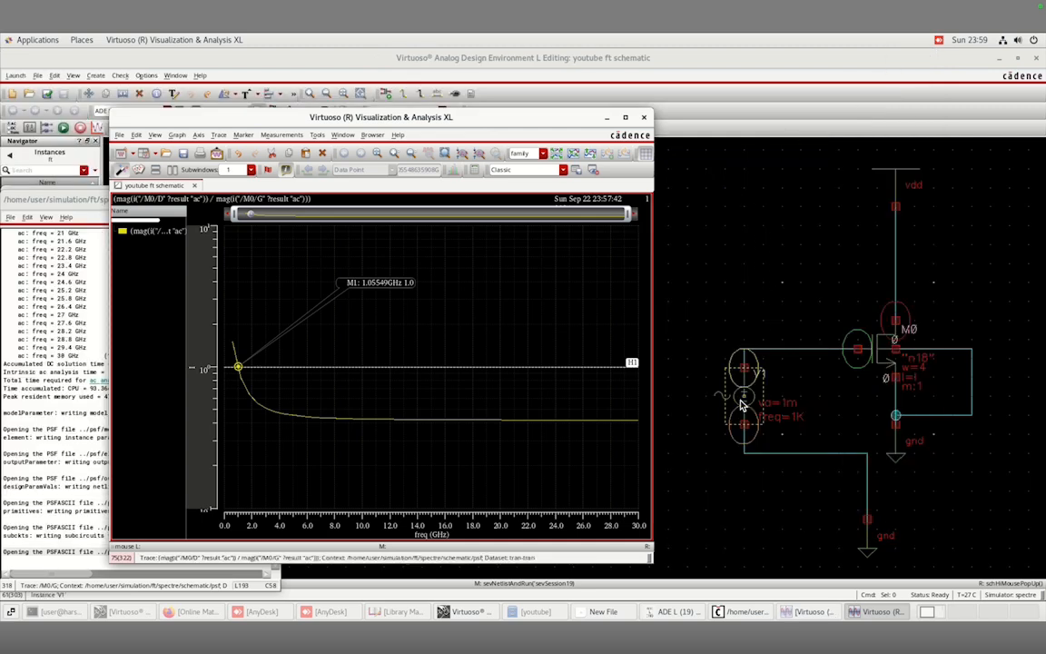
left_click(644, 118)
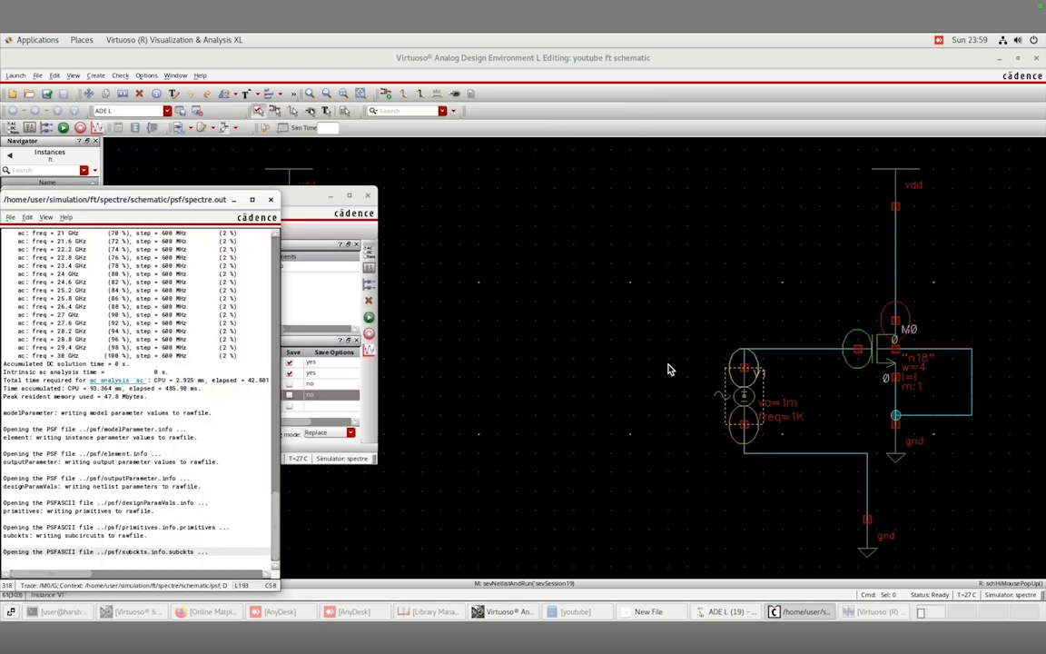
left_click(740, 410)
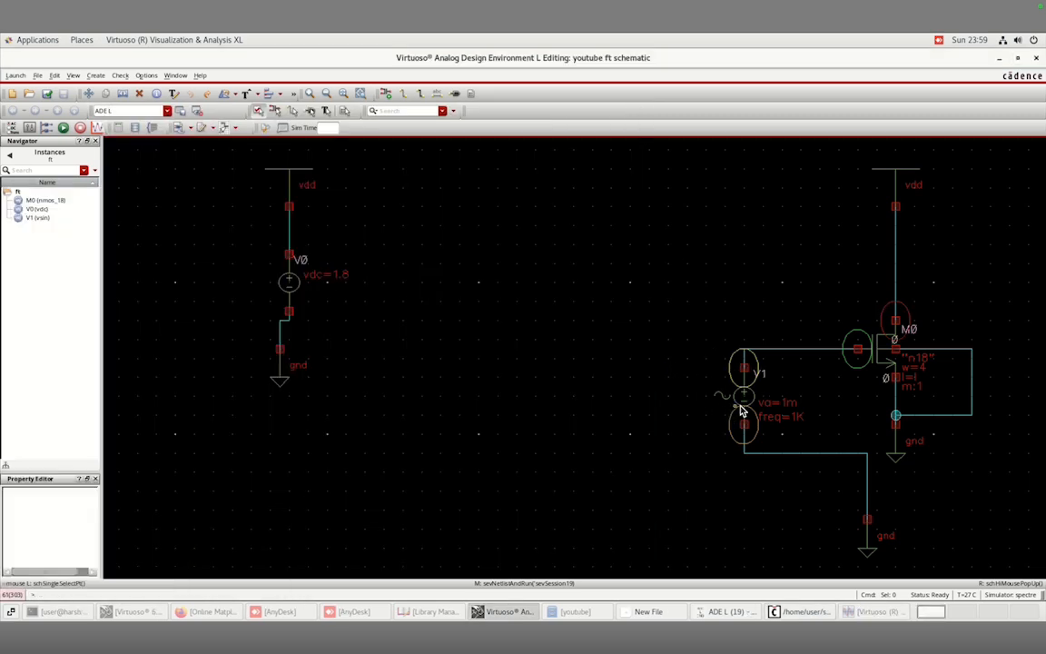
key("q")
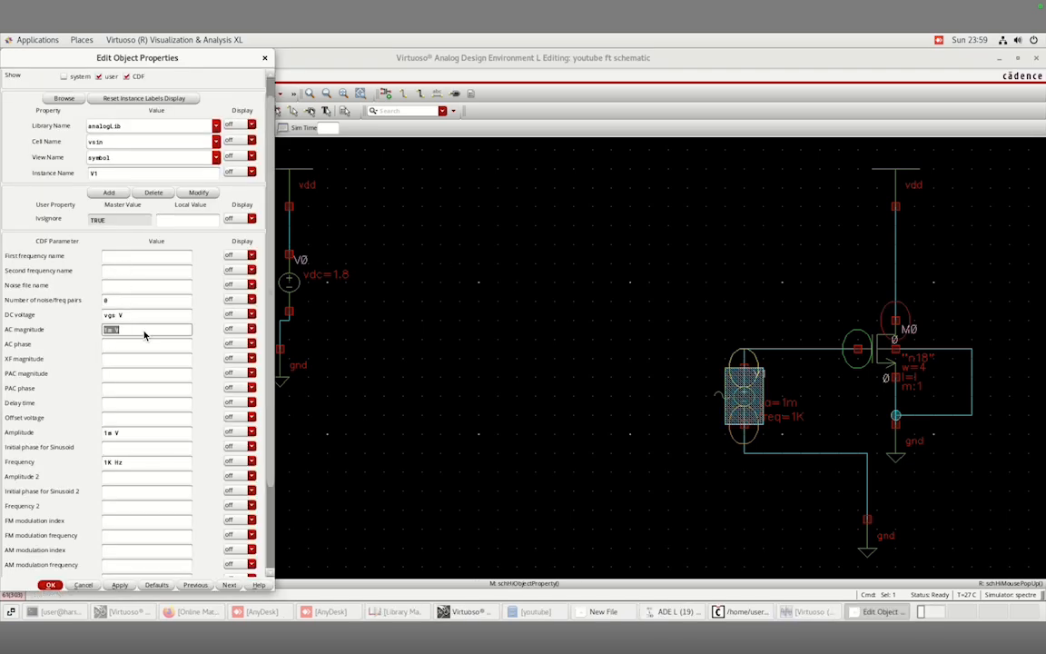
key("BackSpace")
left_click(51, 585)
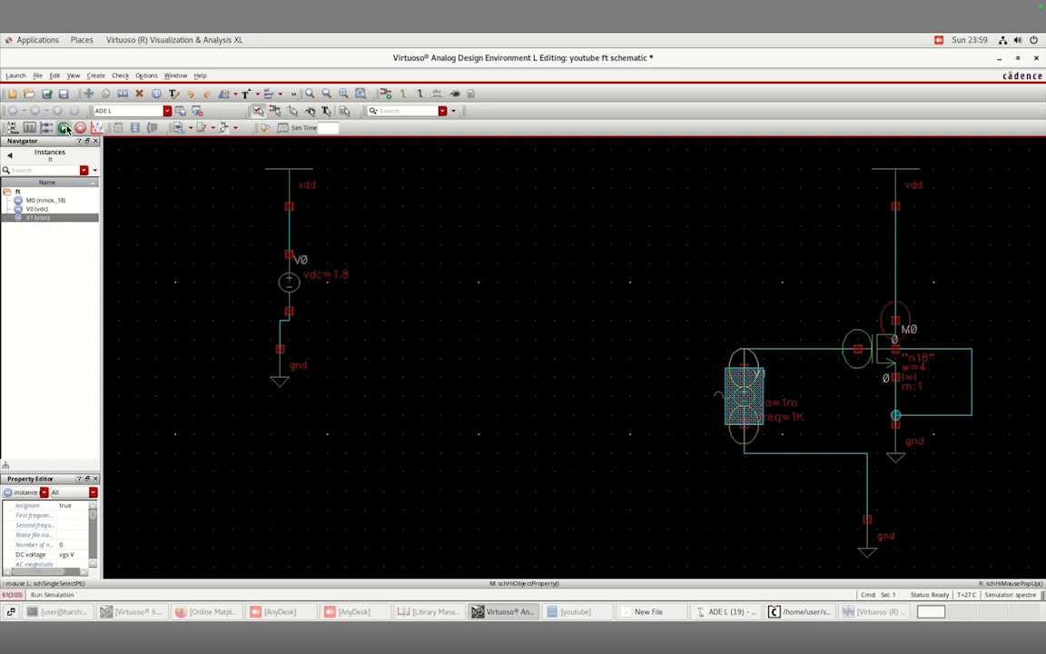
Check and save the schematic, rerun the simulation, and inspect the resulting current ratio plot before closing it.
left_click(64, 128)
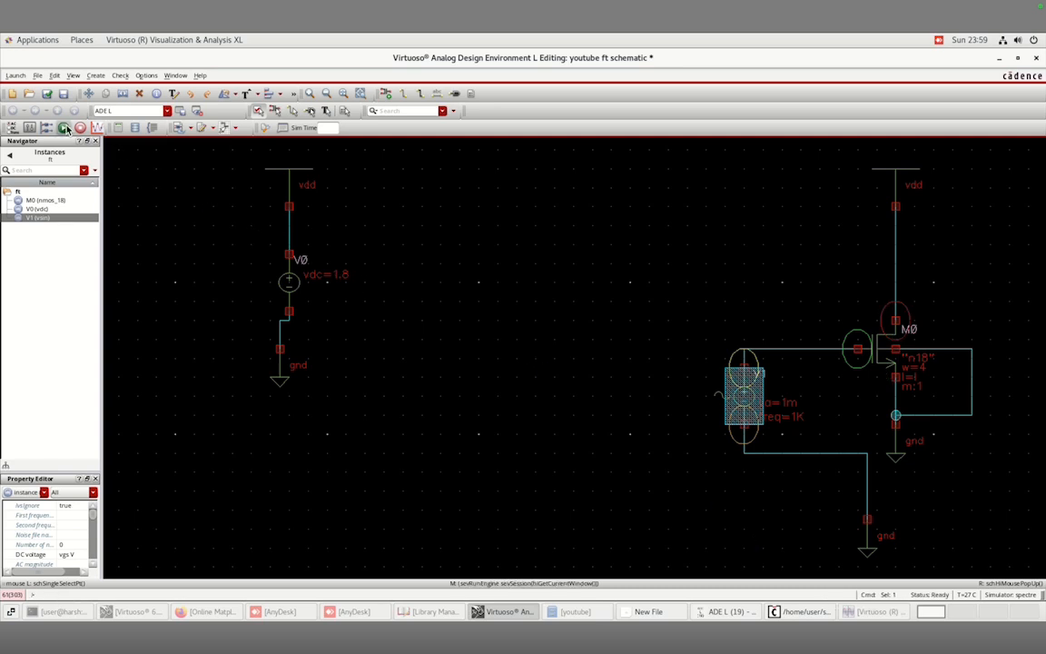
left_click(48, 95)
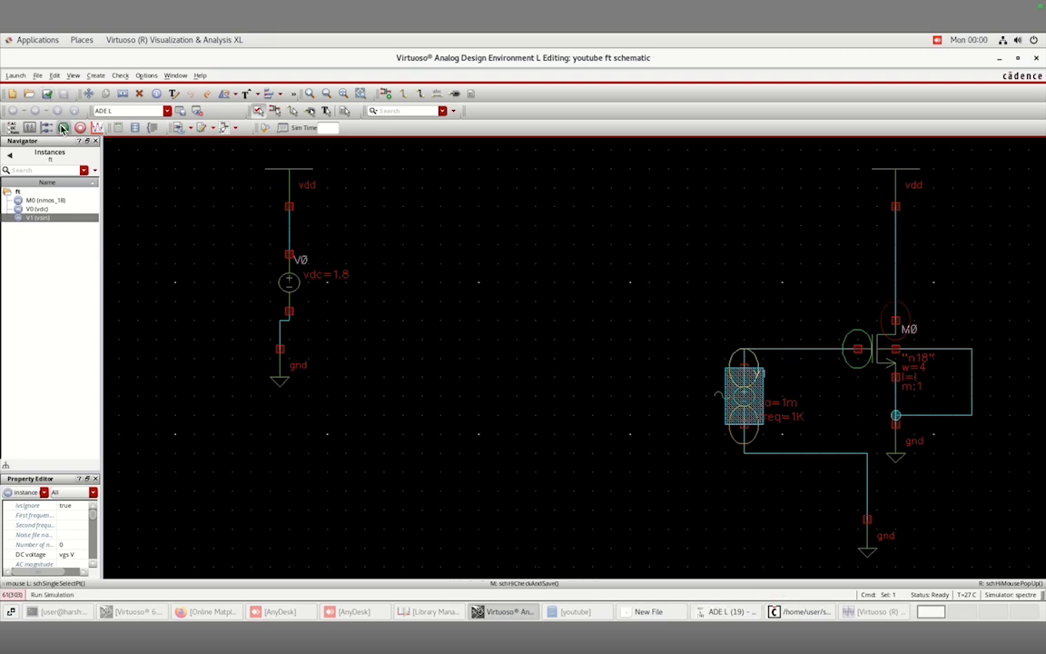
left_click(63, 128)
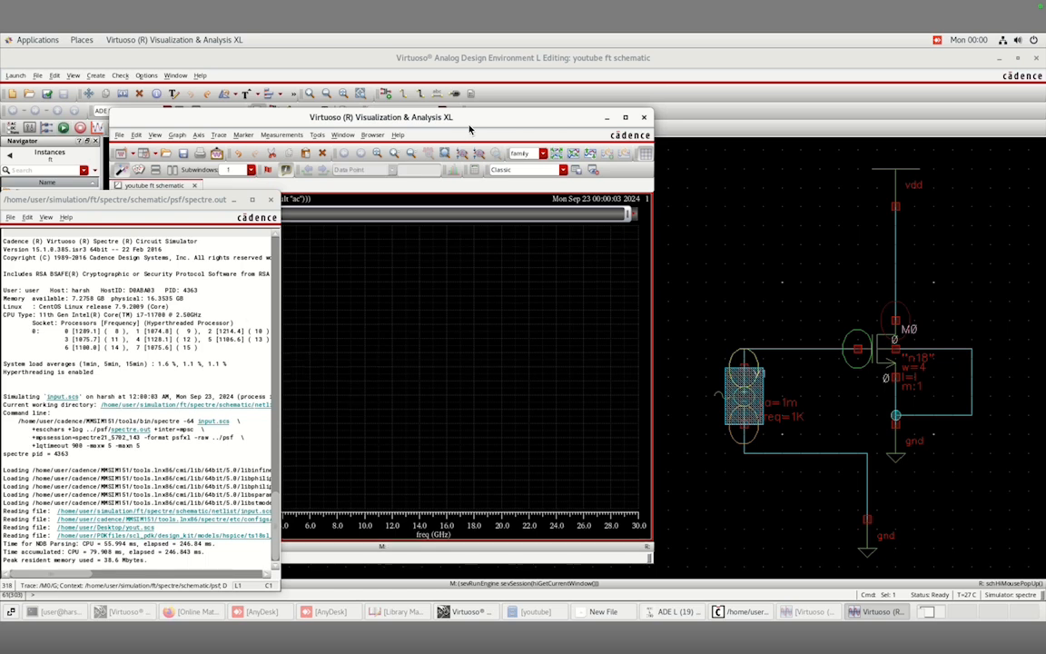
left_click_drag(613, 88, 593, 121)
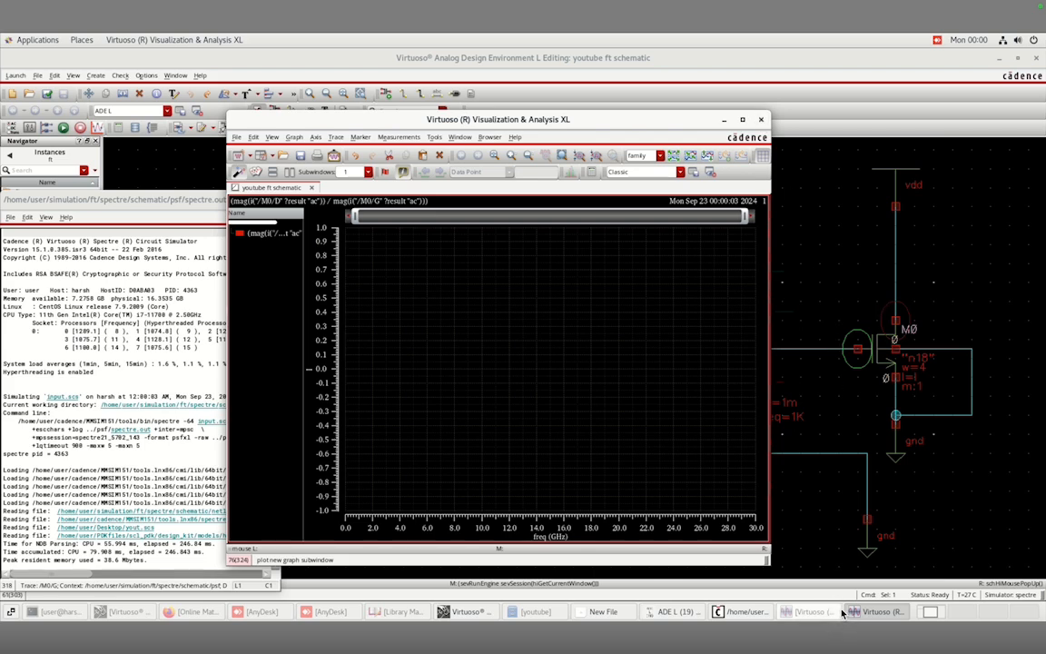
left_click(872, 614)
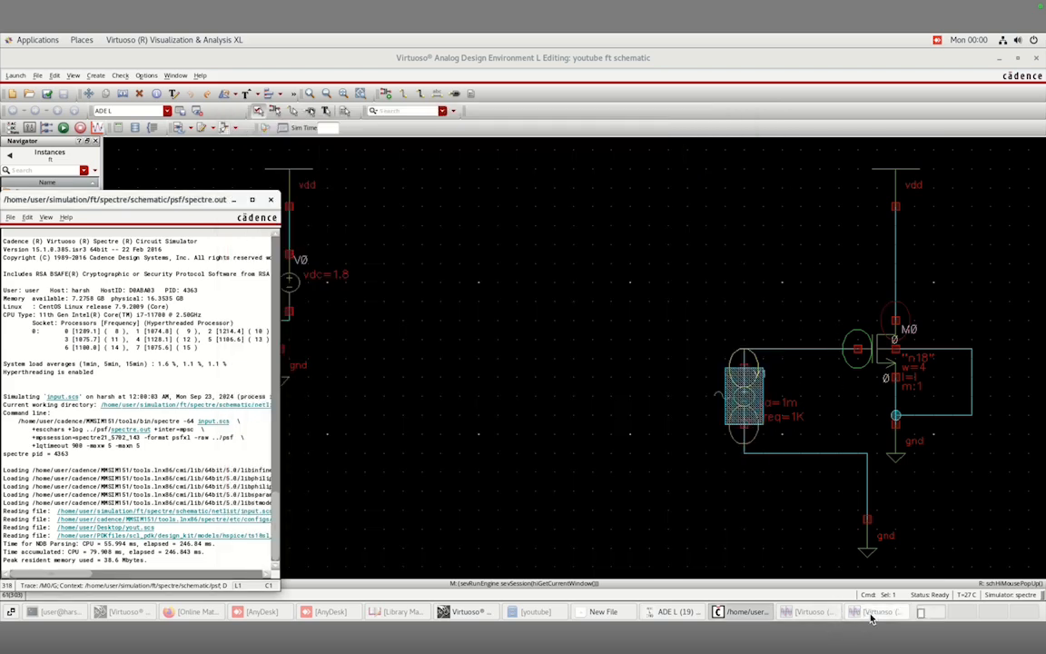
left_click(874, 614)
left_click(816, 614)
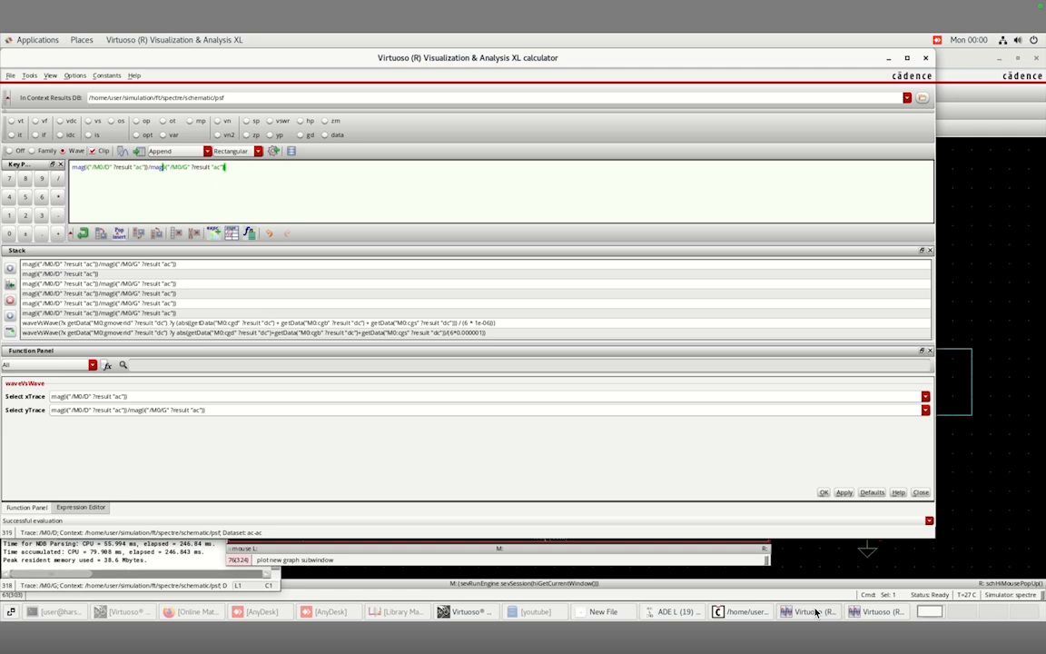
left_click(815, 614)
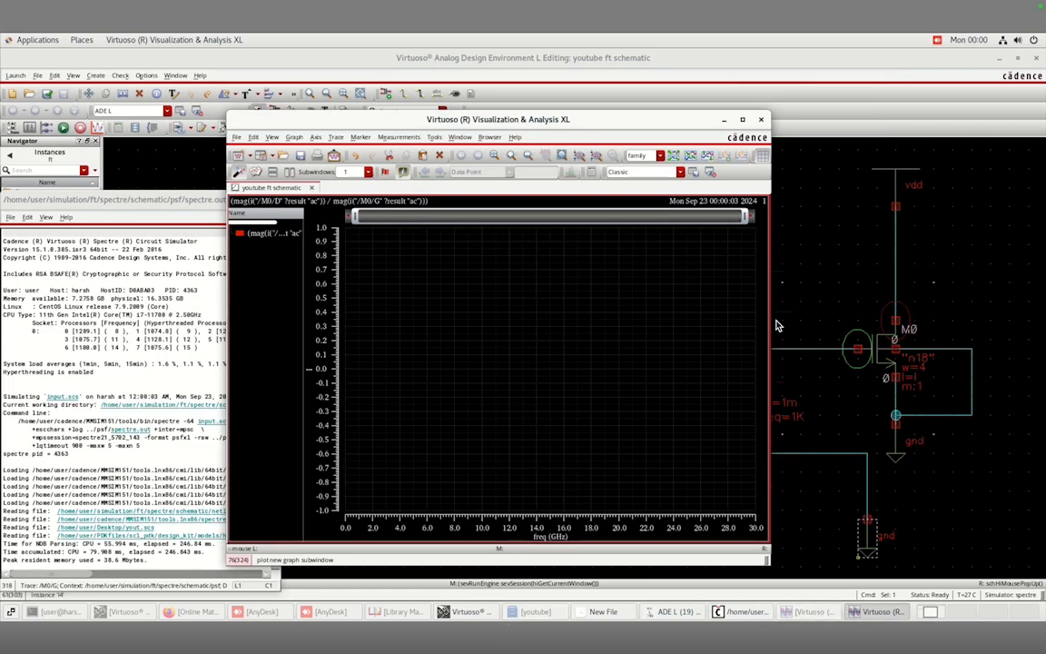
left_click(761, 120)
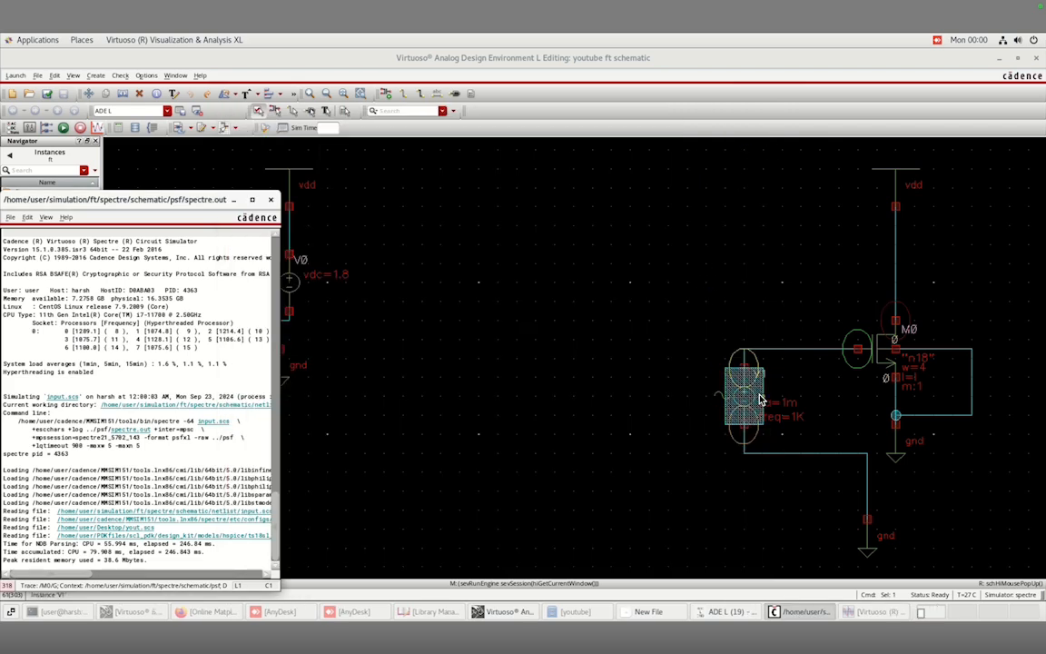
Set the AC magnitude of sine source V1 to 1m and clear its amplitude.
left_click(637, 357)
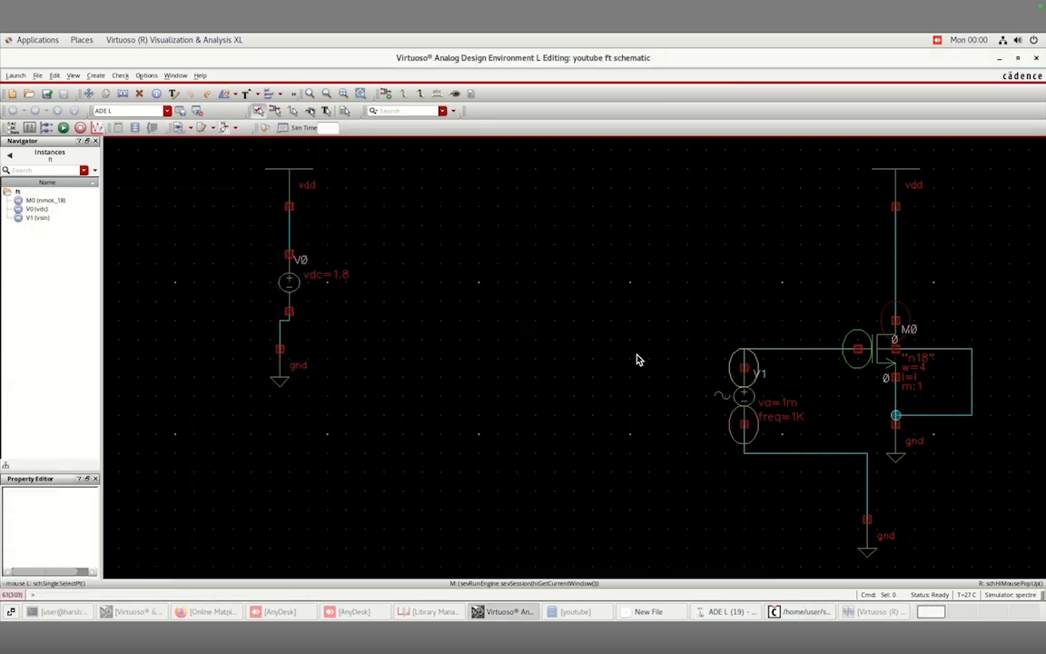
left_click(744, 400)
double_click(746, 402)
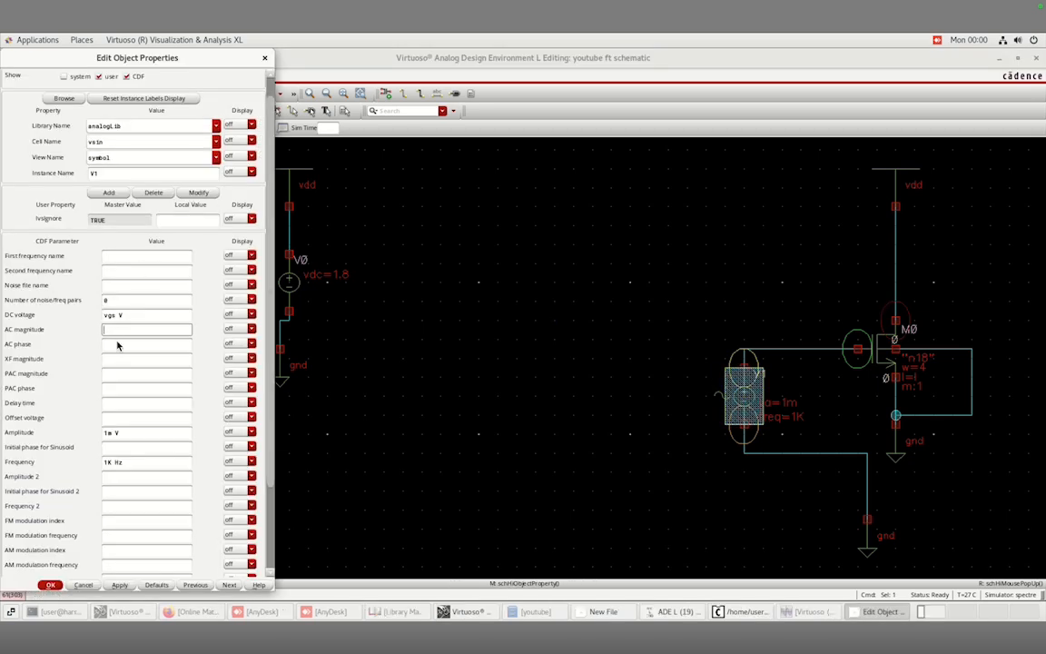
type("1m")
left_click(140, 434)
key("BackSpace")
key("BackSpace")
key("BackSpace")
left_click(51, 584)
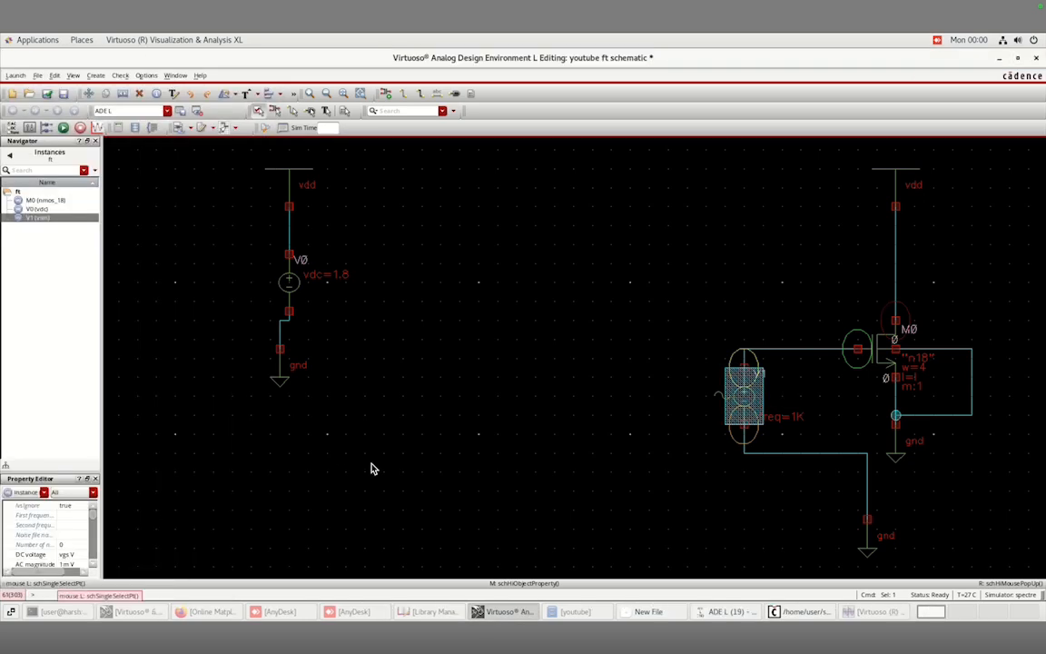
Check and save the modified schematic and rerun the AC simulation.
left_click(65, 130)
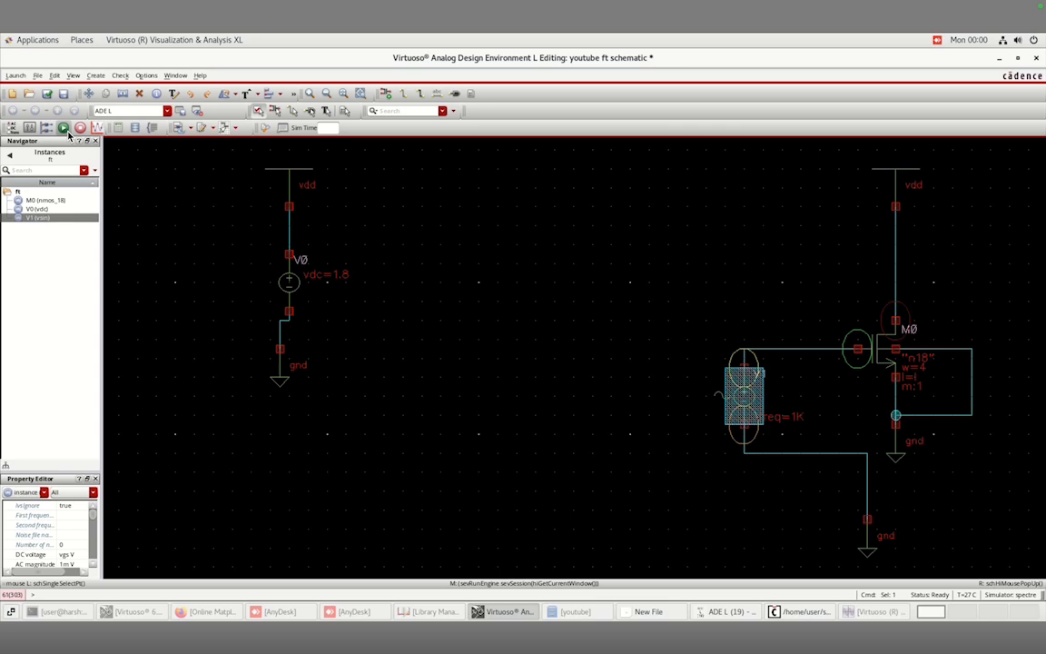
left_click(47, 95)
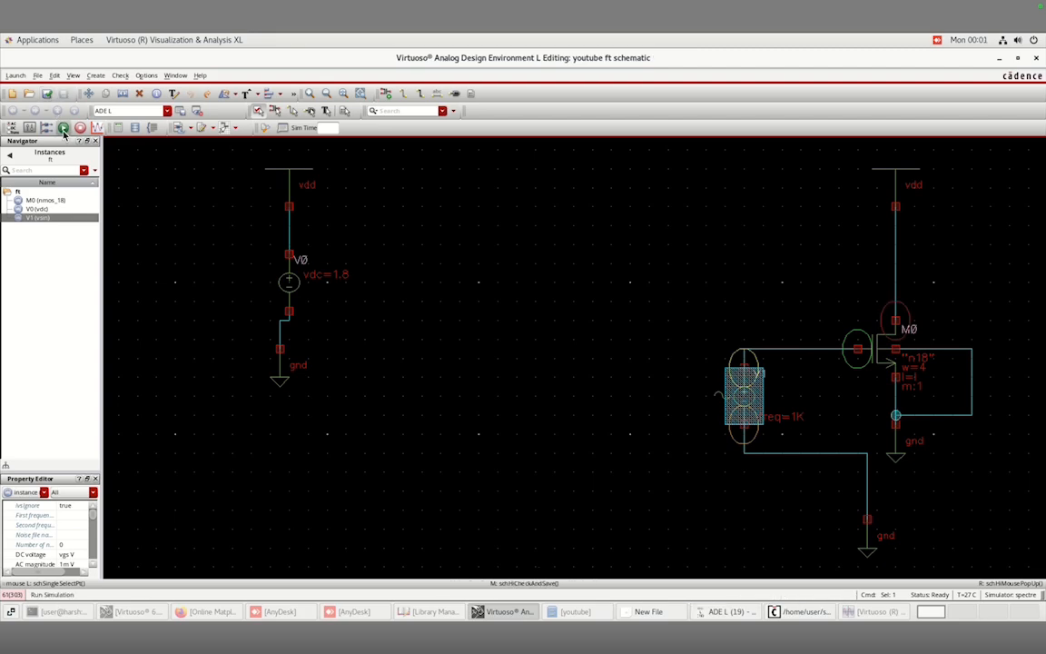
left_click(64, 129)
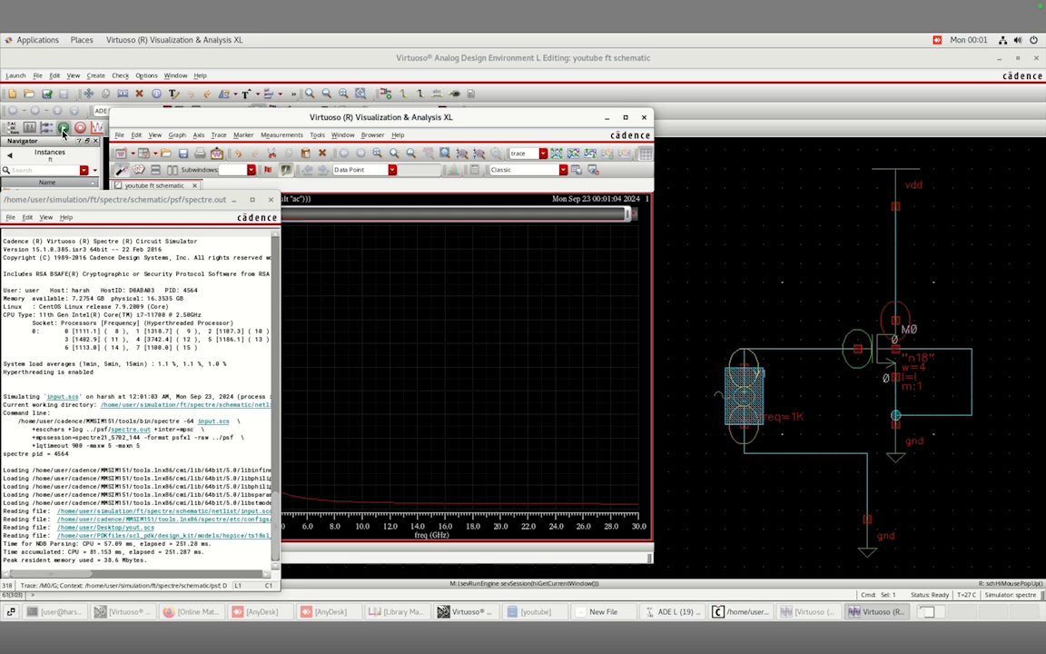
Bring the current ratio plot into full view and add a horizontal marker at about 1.0.
left_click(235, 200)
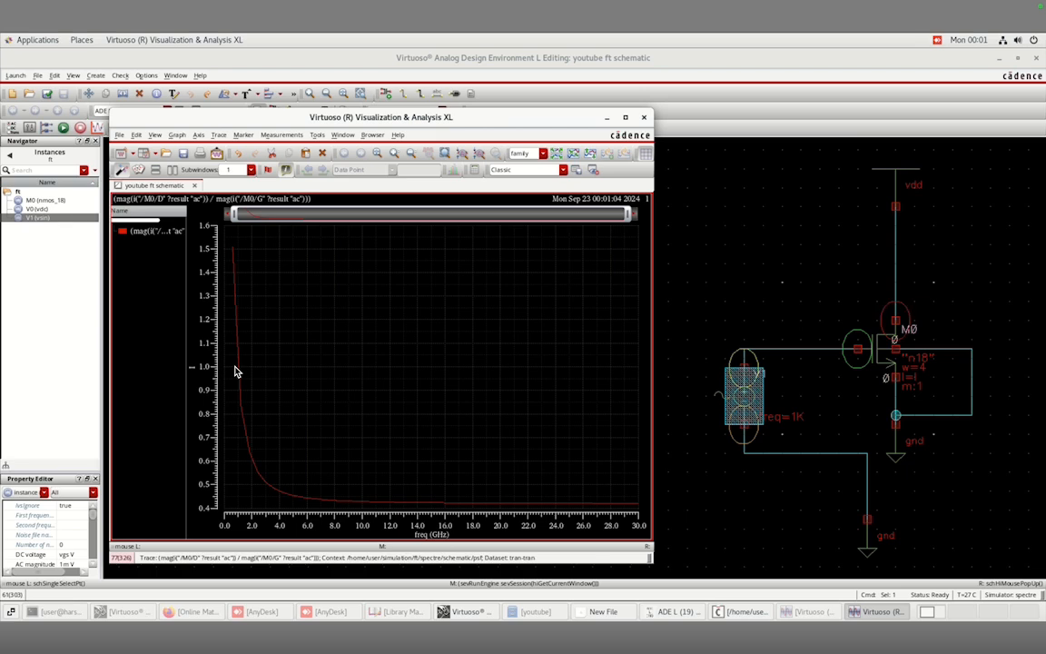
key("h")
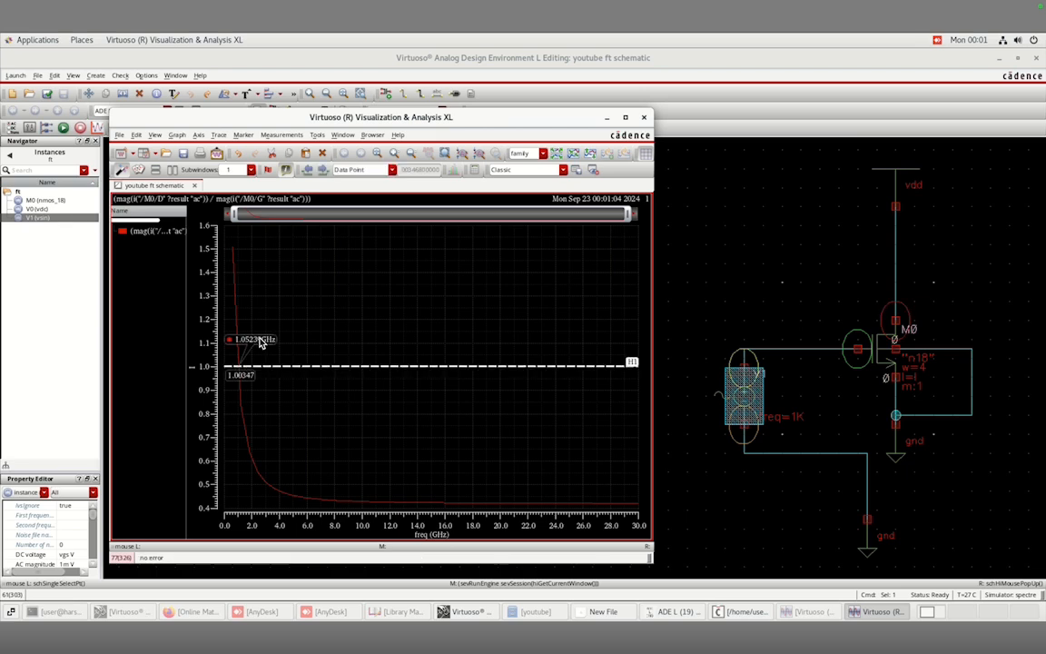
left_click(318, 330)
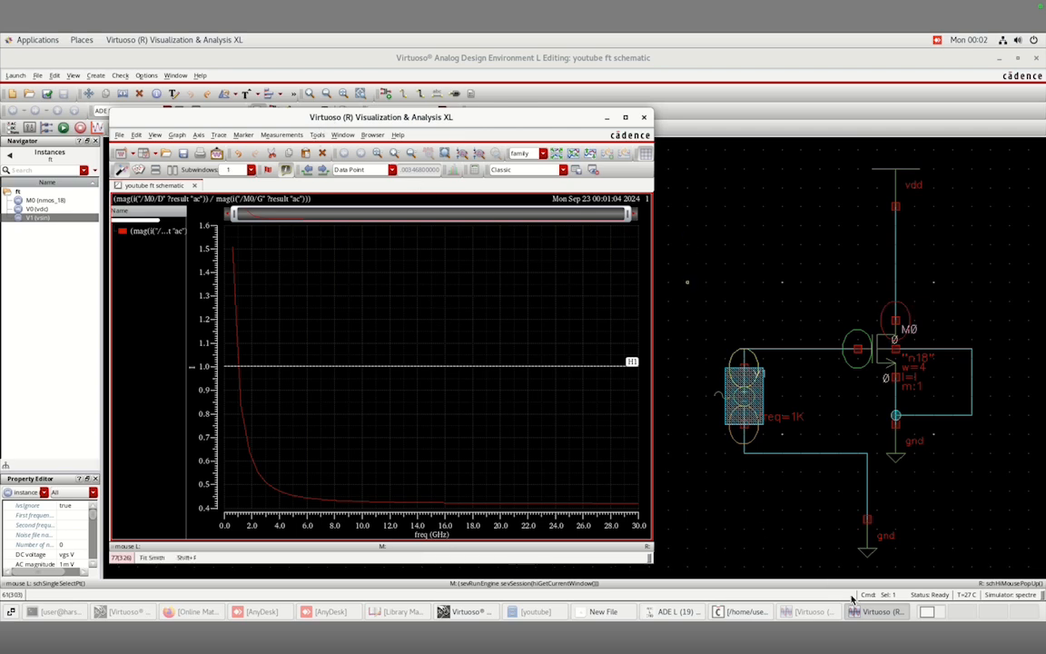
Open a parametric analysis from the ADE L session and choose the design variable l as the swept variable.
left_click(670, 612)
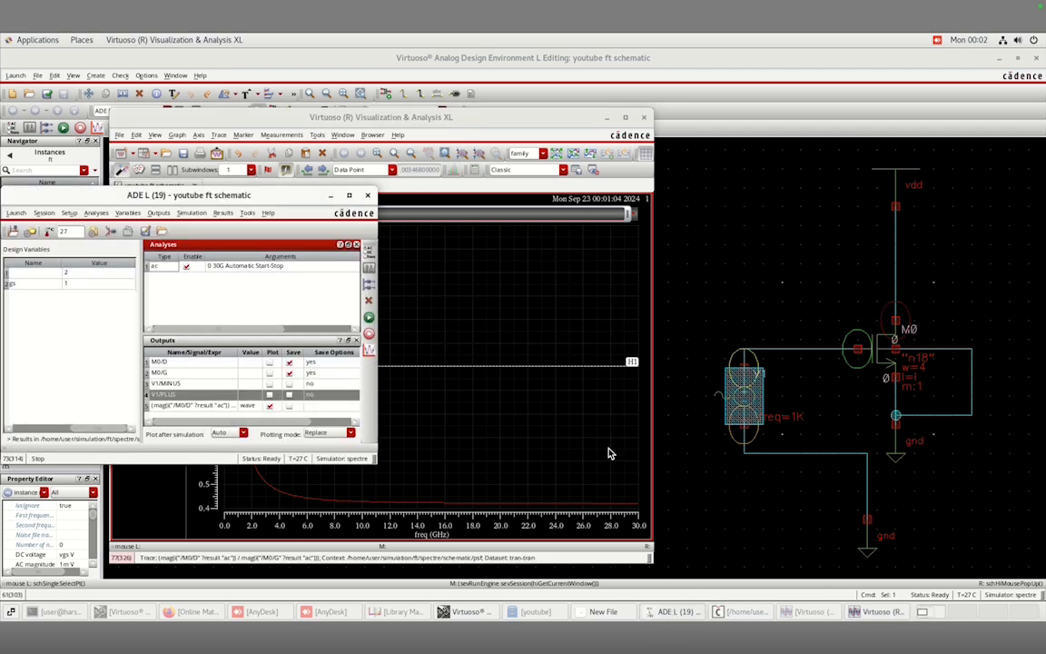
left_click(249, 214)
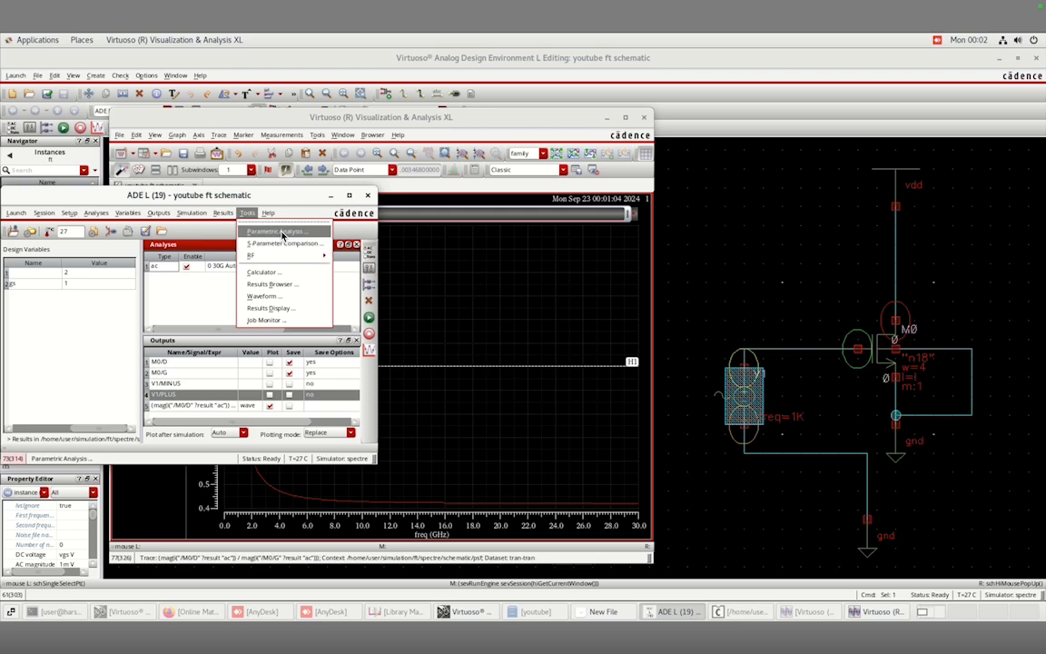
left_click(282, 232)
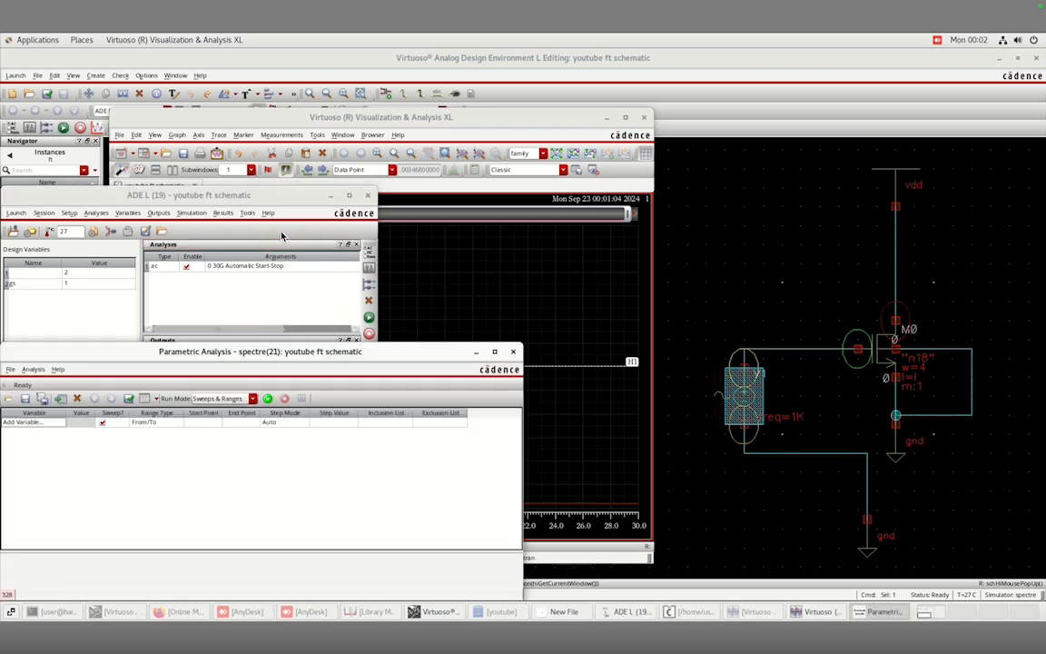
left_click(39, 423)
left_click(41, 423)
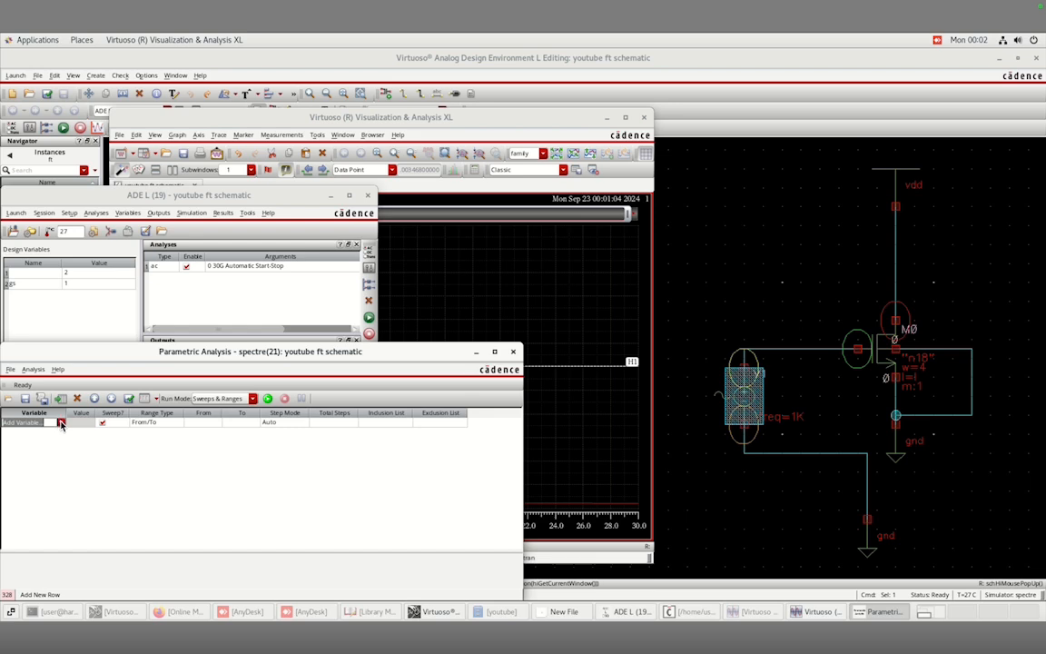
left_click(61, 422)
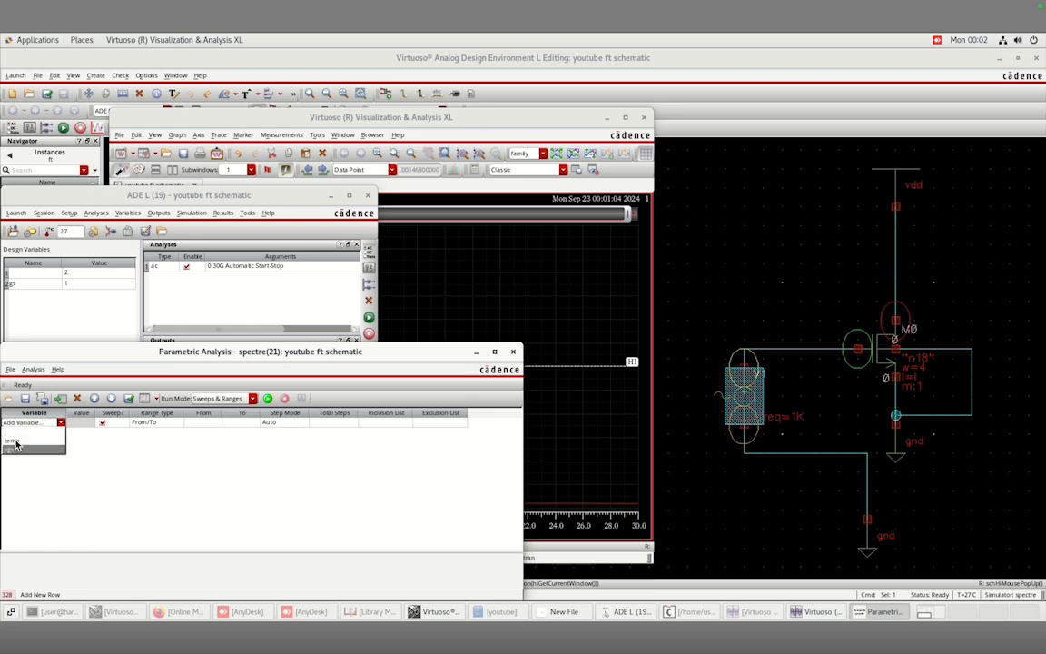
left_click(23, 434)
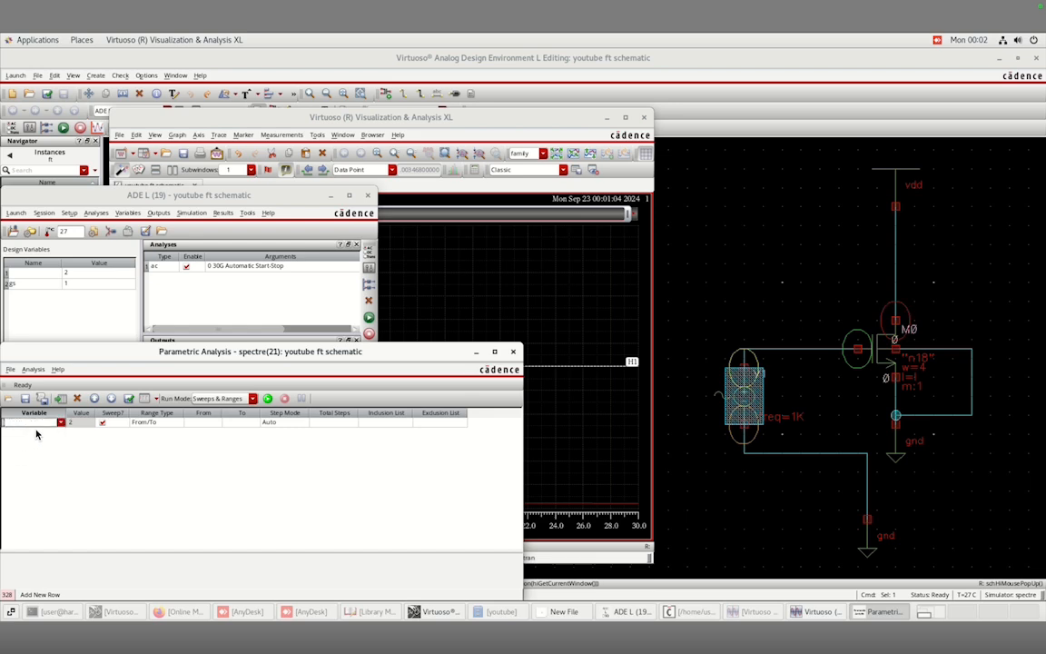
Set the sweep range of variable l from 0.18 to 2, using the From/To range type.
left_click(156, 424)
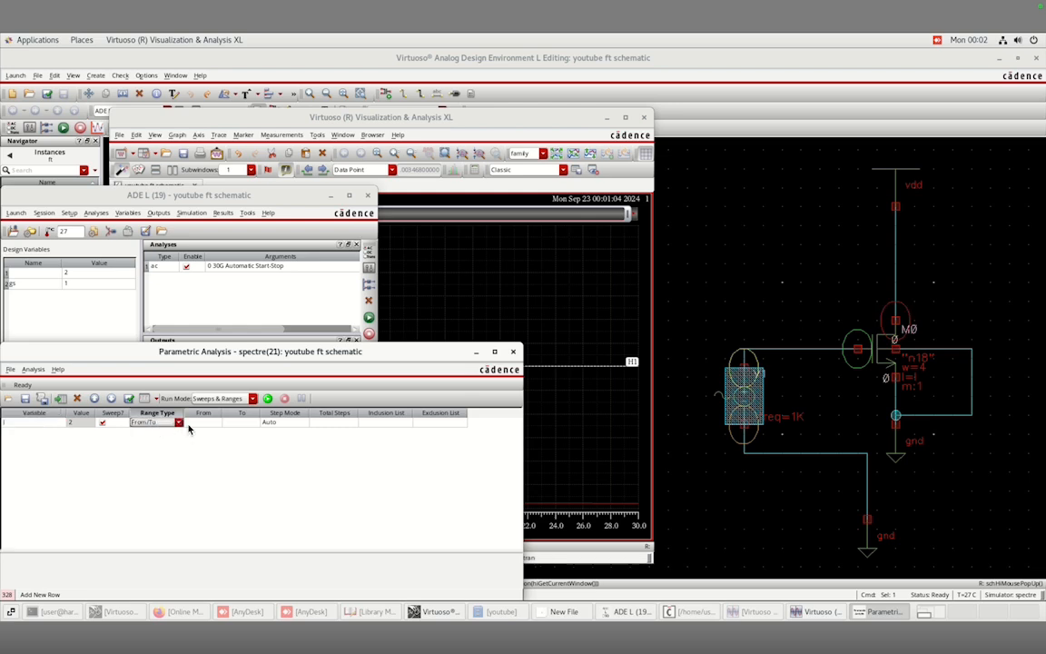
left_click(193, 424)
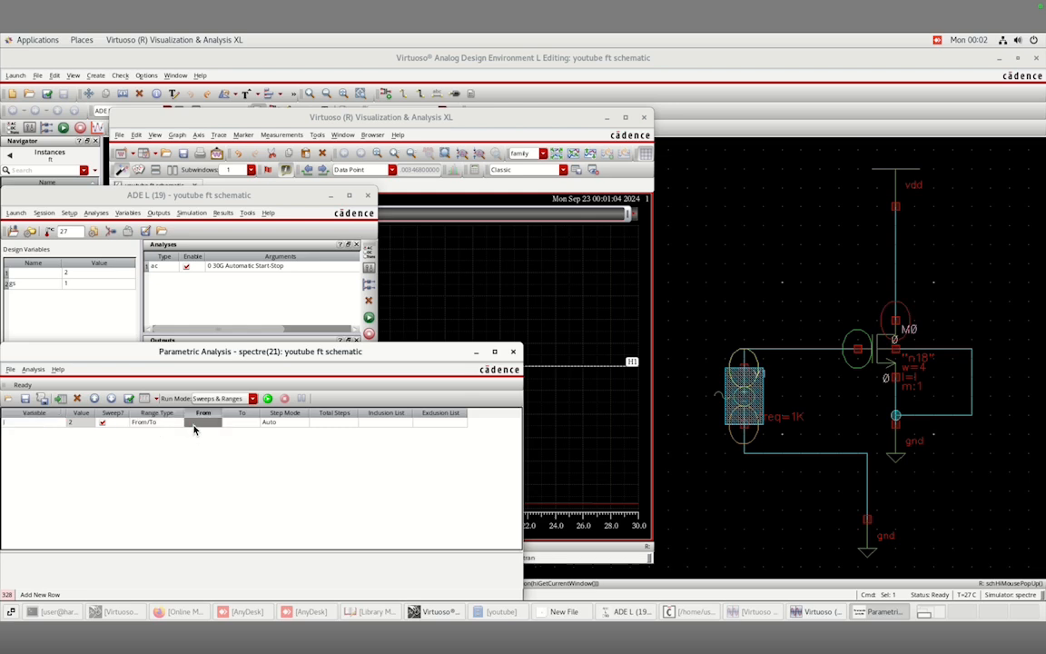
left_click(193, 424)
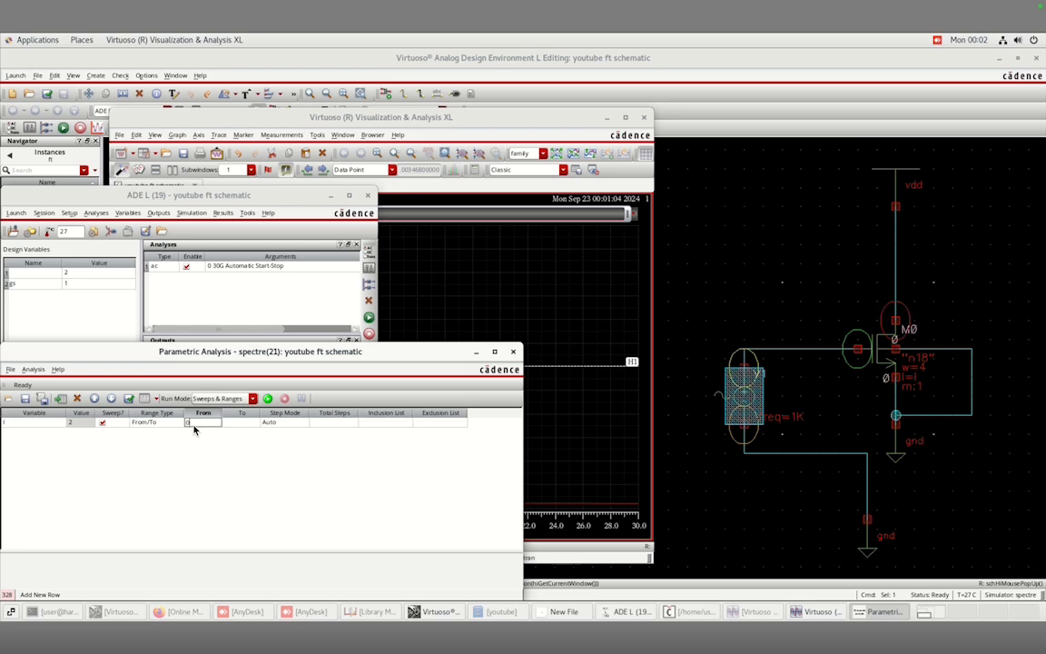
type(".18")
left_click(232, 423)
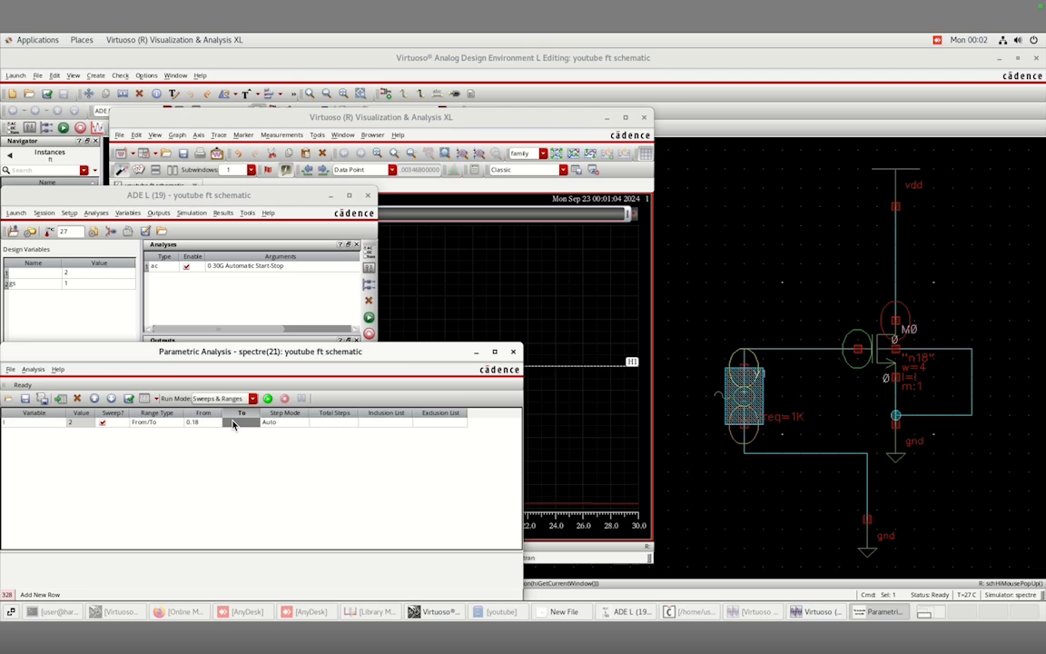
type("2")
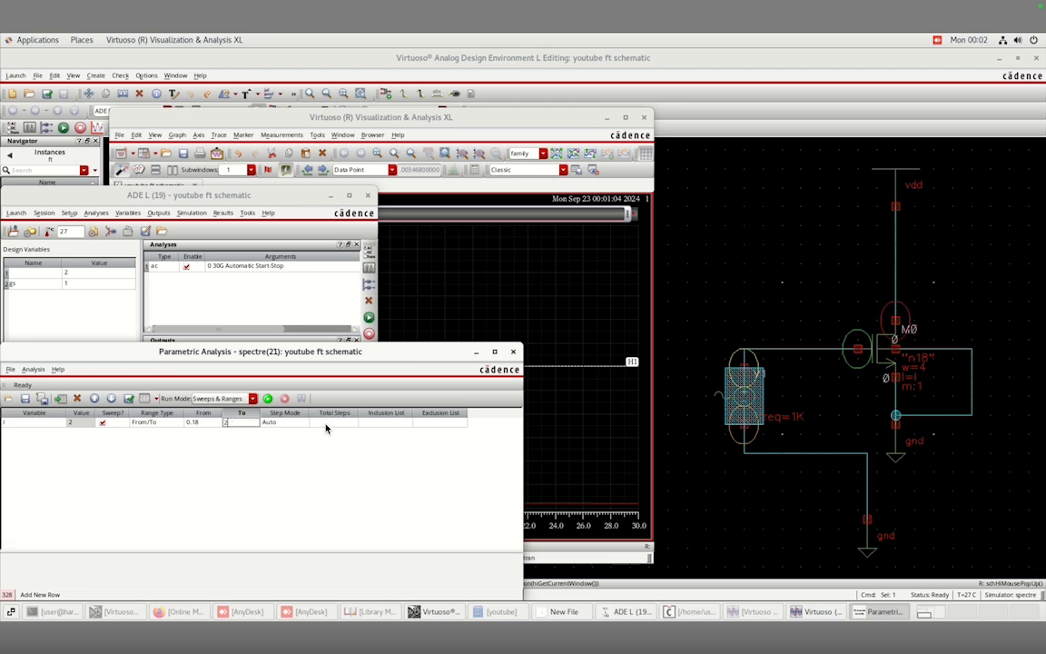
left_click(327, 425)
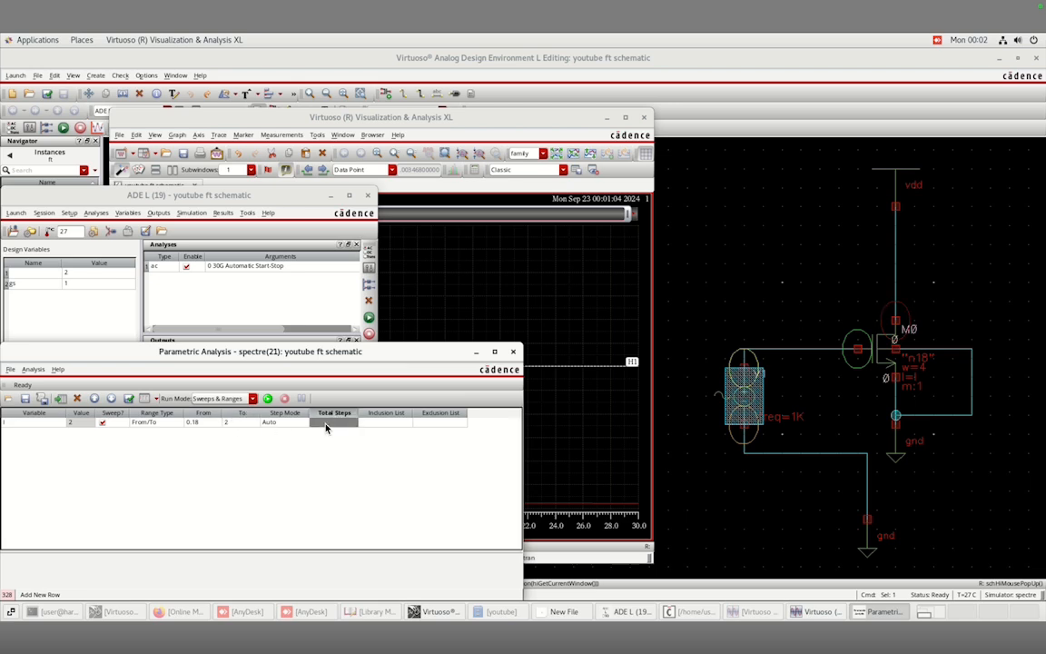
left_click(381, 423)
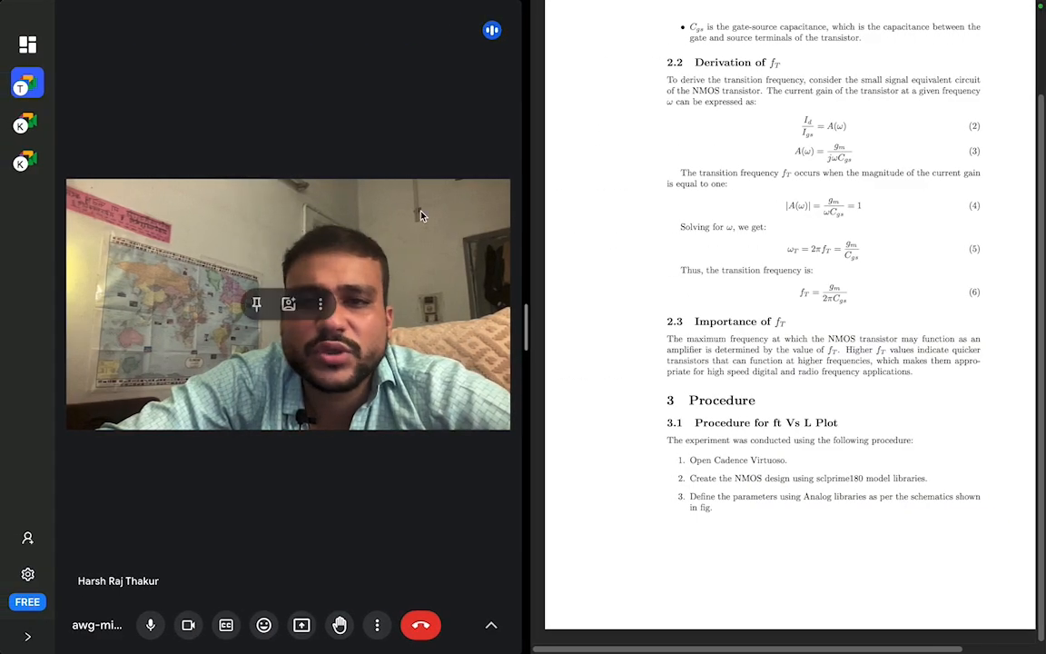
Add the lengths 0.18, 0.25, 0.35, 1 and 2 to the inclusion list for variable l and run the parametric sweep.
scroll(796, 161, "up", 3)
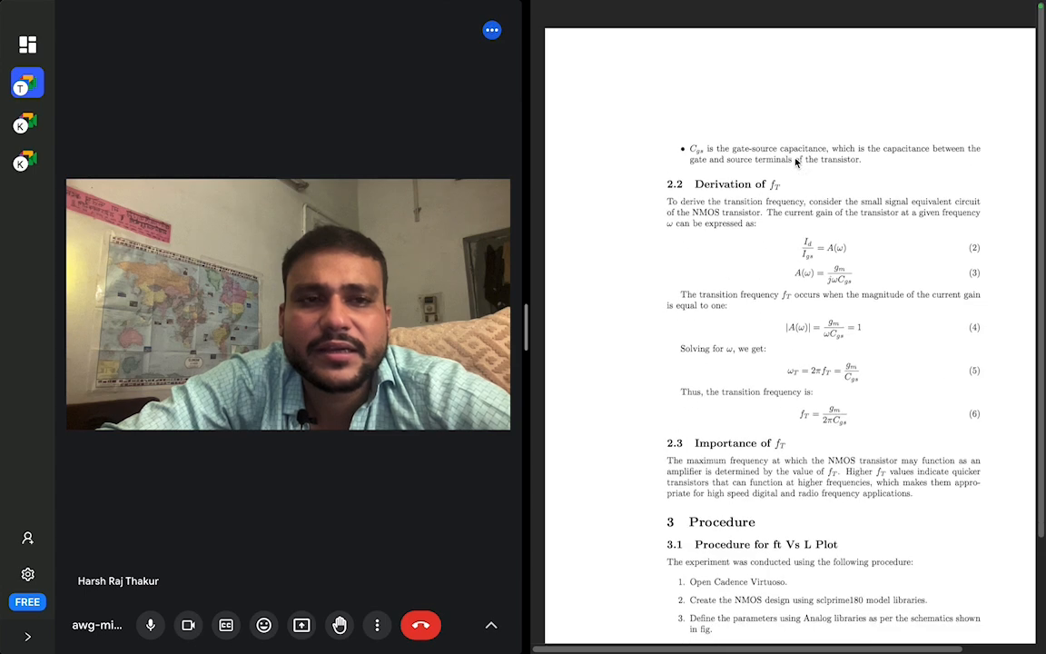
scroll(796, 162, "up", 15)
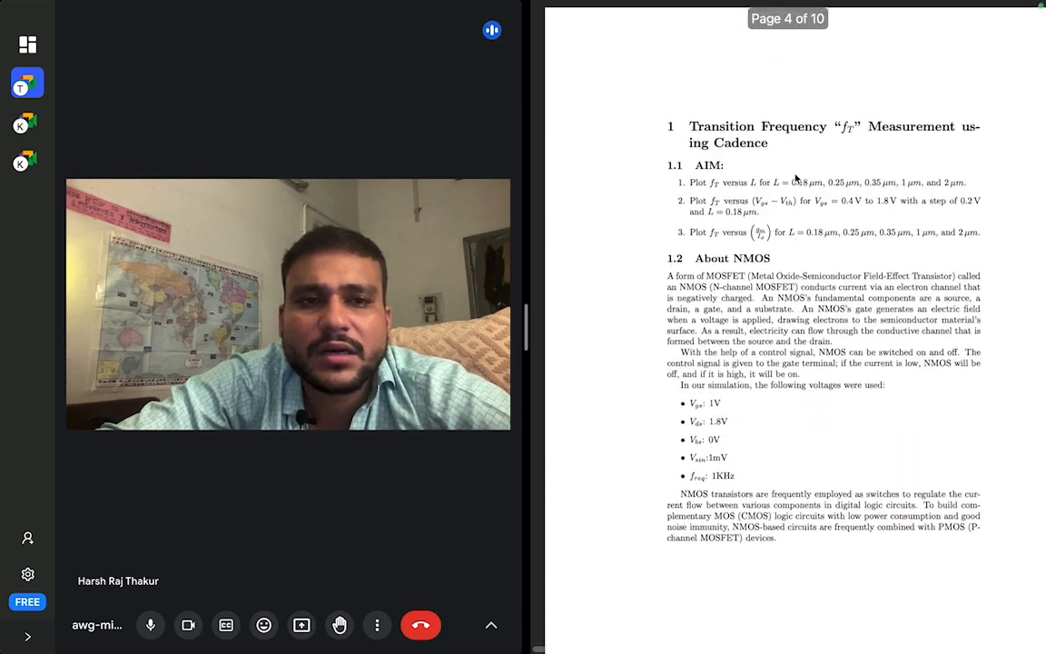
scroll(796, 178, "up", 1)
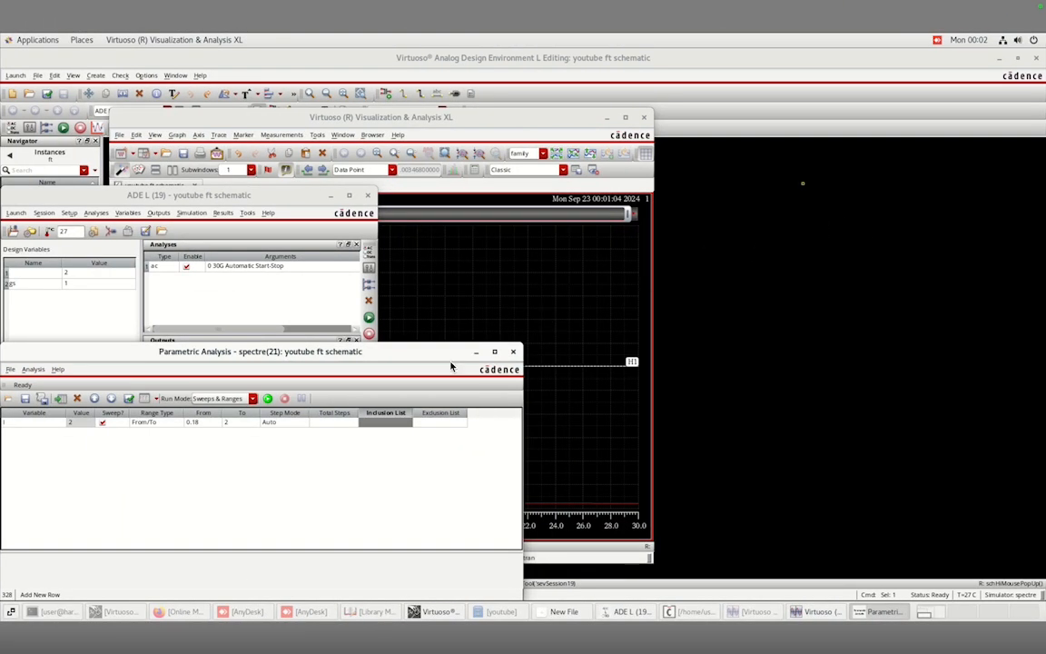
left_click(376, 425)
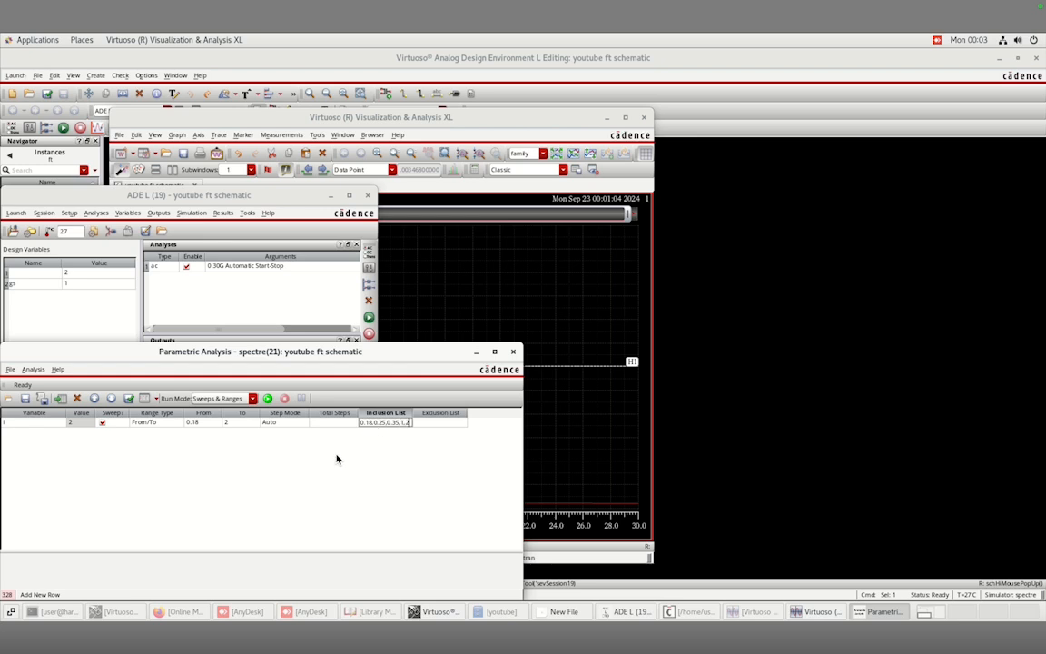
left_click(268, 400)
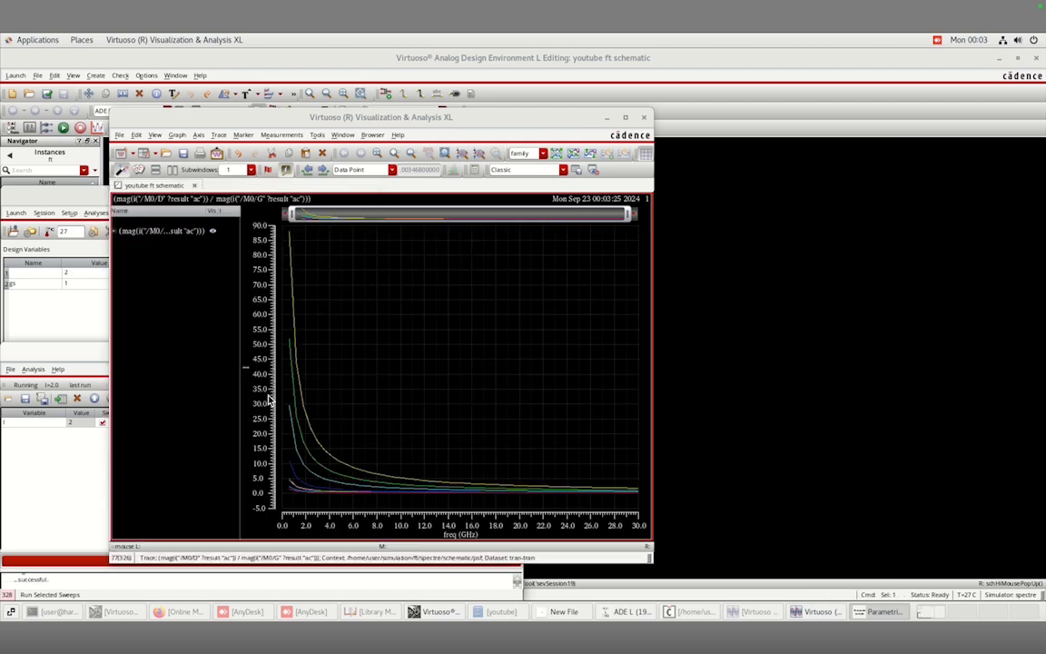
mouse_move(292, 436)
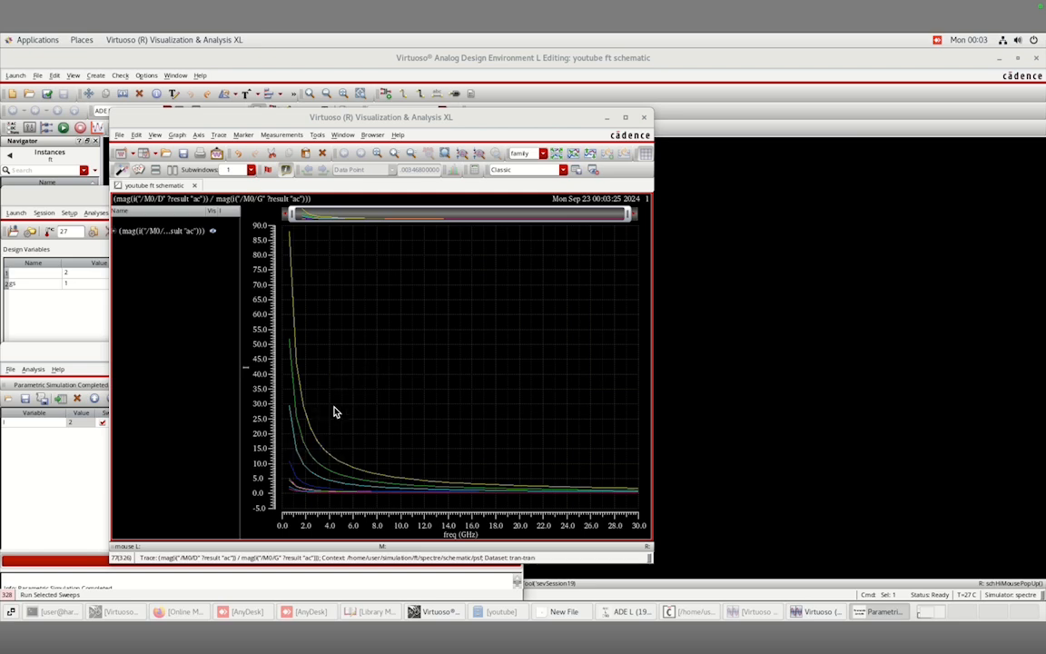
Expand the current ratio trace family and hide the traces for l = 0.635, 1.09 and 1.545.
left_click(212, 232)
left_click(214, 233)
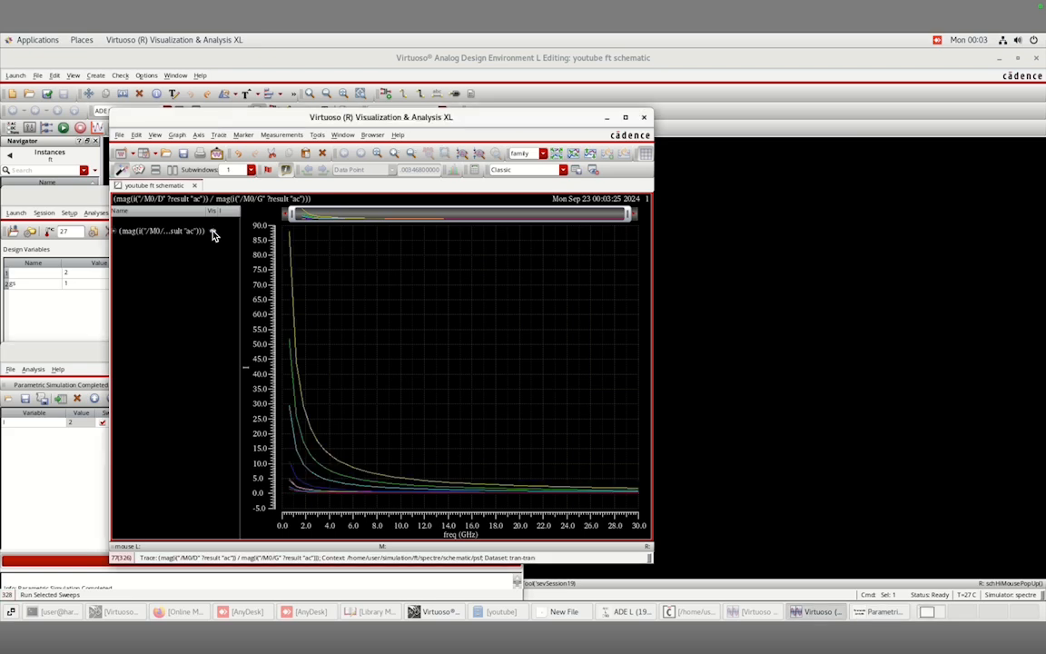
left_click(116, 231)
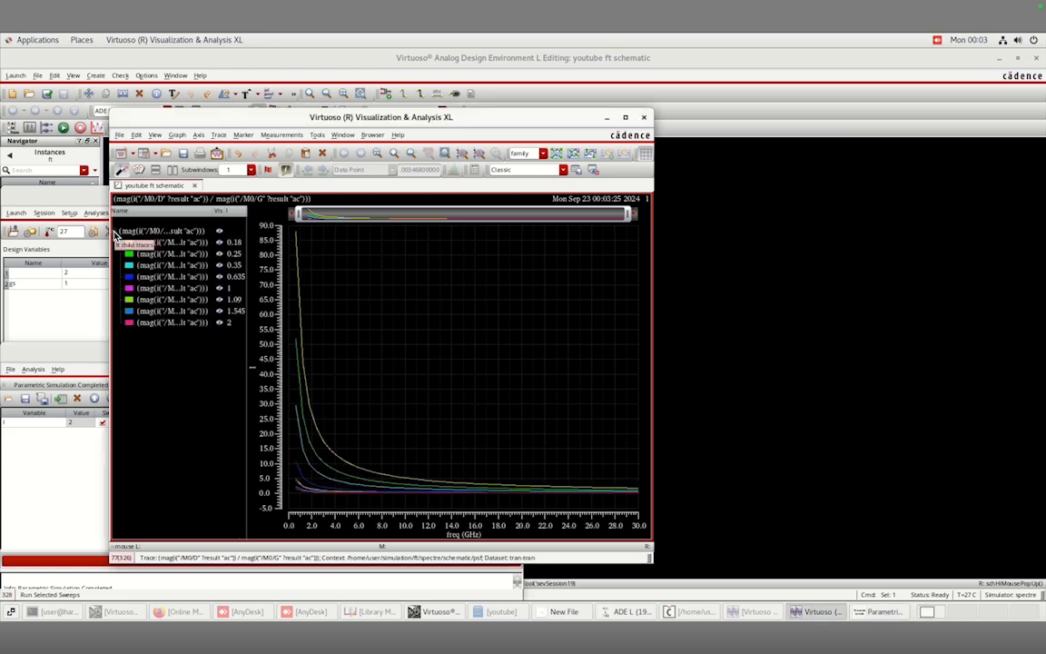
left_click(219, 276)
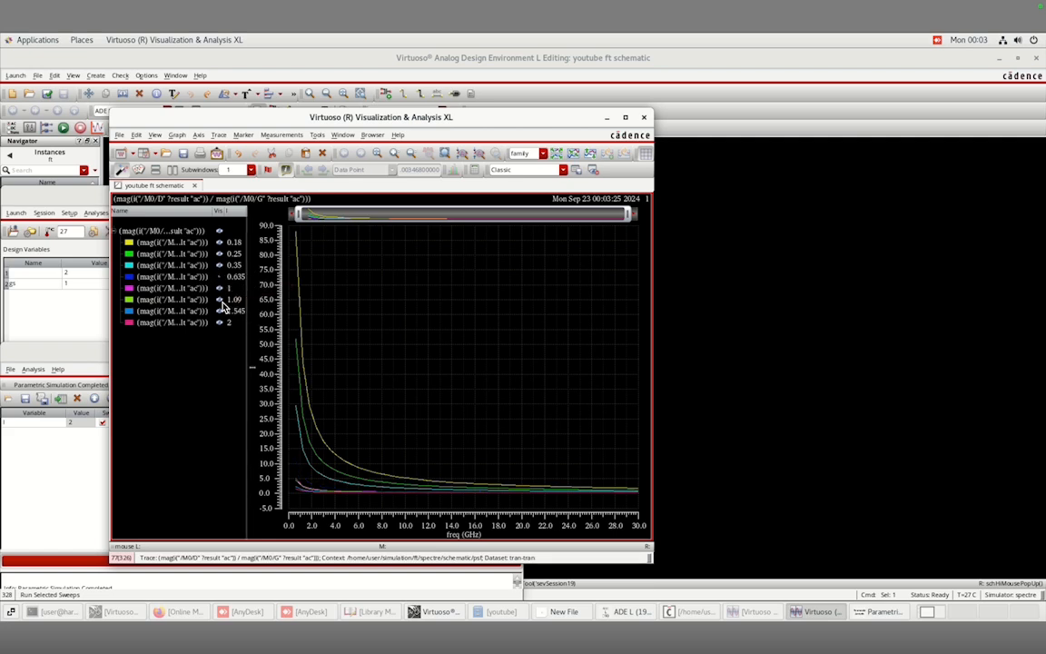
left_click(220, 301)
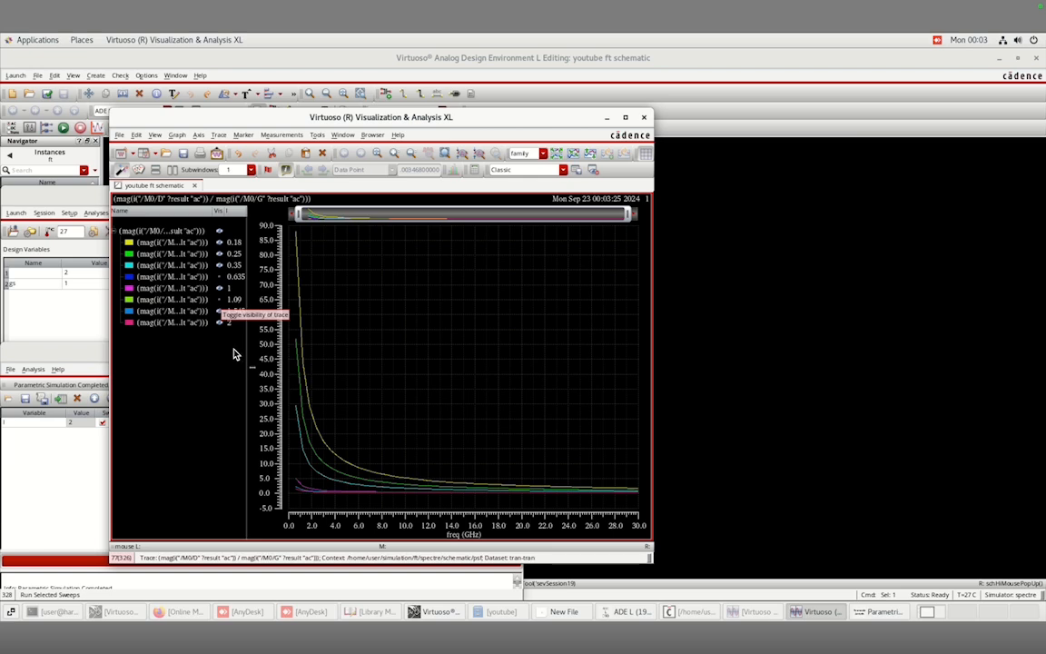
left_click(219, 314)
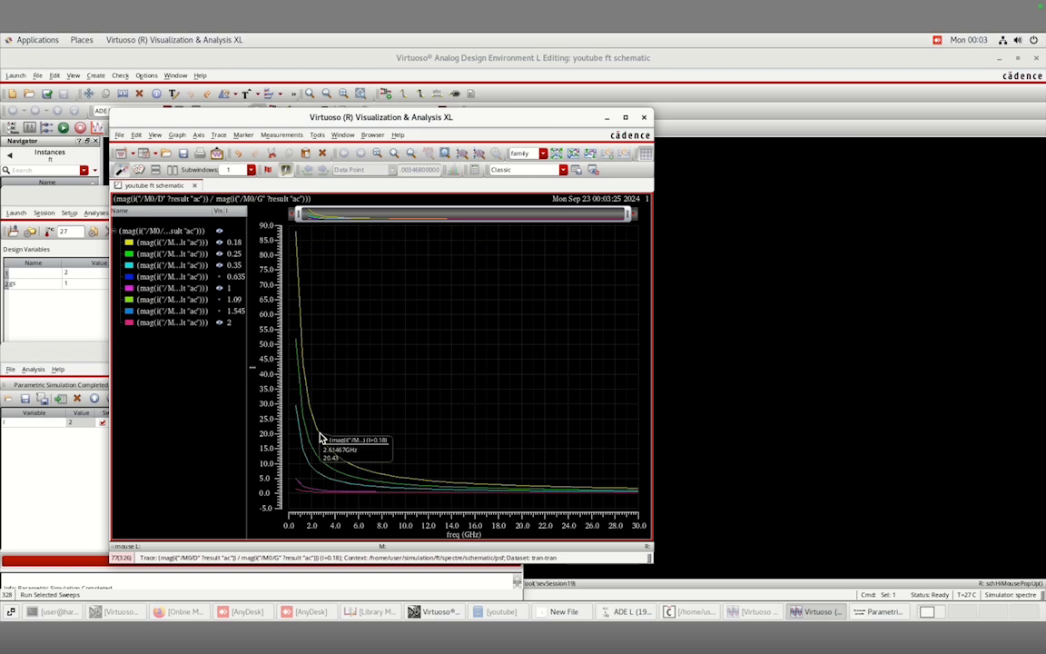
Maximize the plot window and switch the current ratio axis to a logarithmic scale.
left_click(626, 119)
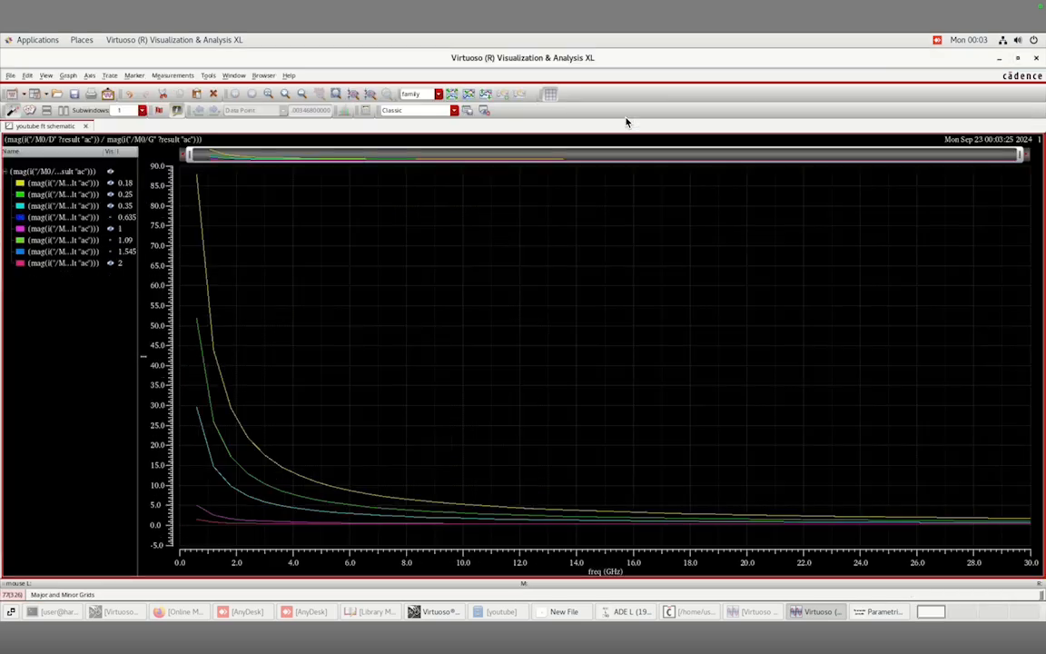
right_click(161, 389)
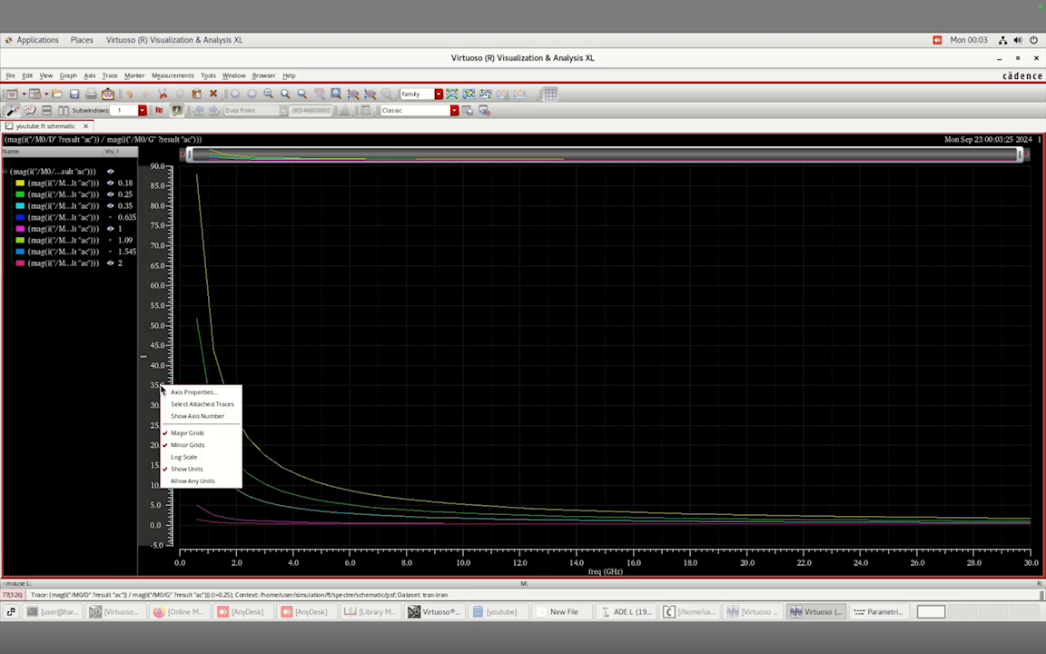
left_click(178, 456)
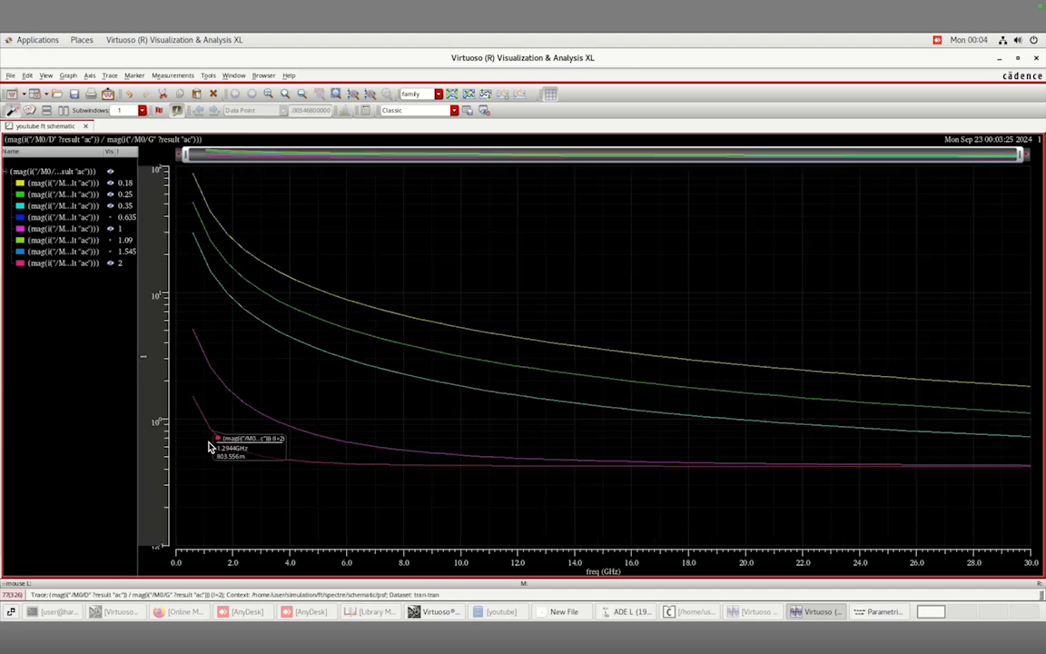
Place a point marker on the l = 0.35 curve at about 6.2 GHz, with the calculator window out of the way.
mouse_move(207, 425)
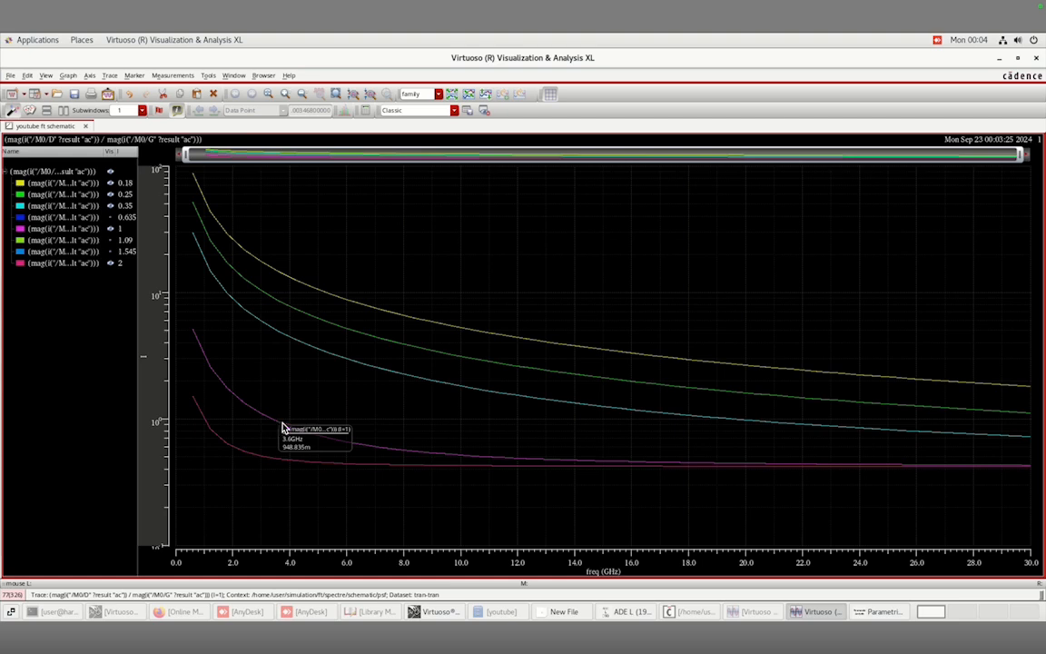
left_click(206, 424)
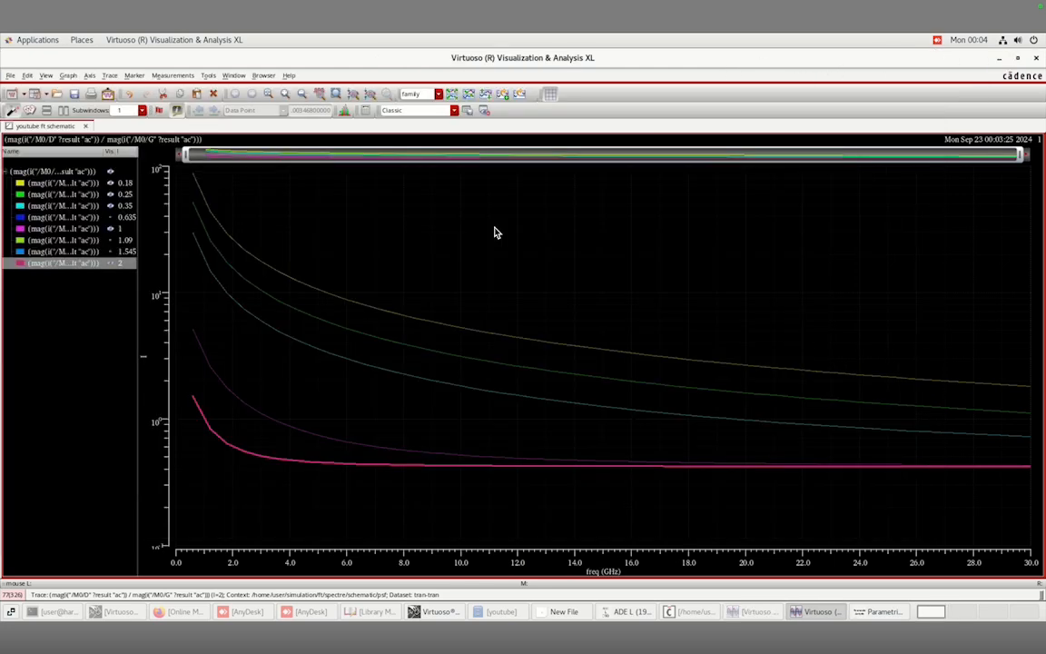
left_click(888, 58)
key("m")
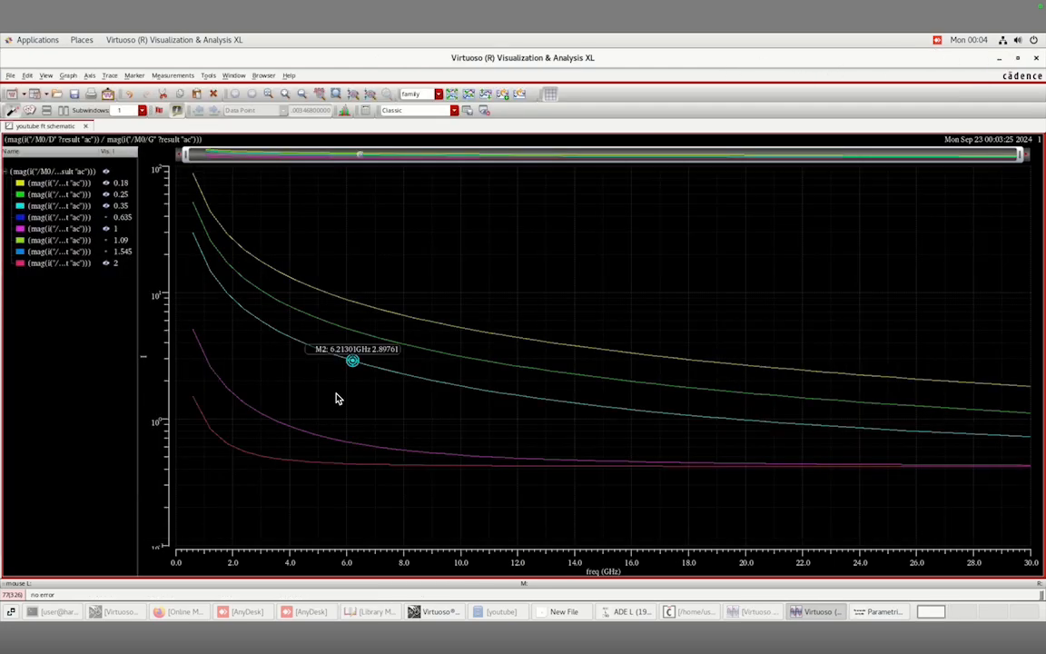
Place point markers on the l = 2 and l = 1 curves at about 1.08 GHz and 3.52 GHz, with their labels below the curves.
left_click(209, 424)
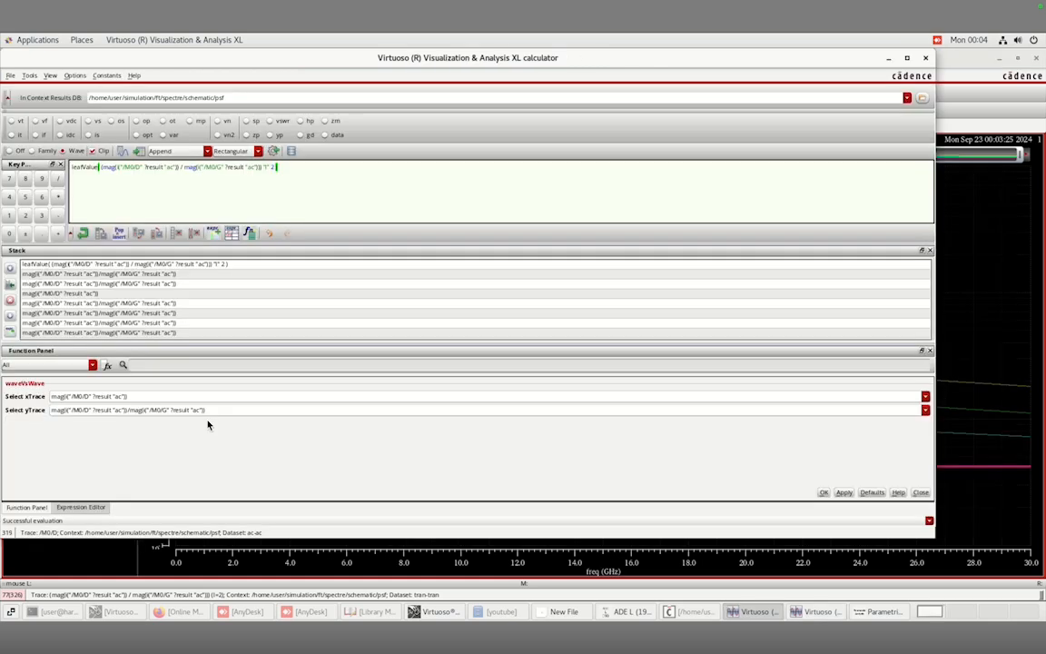
left_click(890, 59)
mouse_move(222, 438)
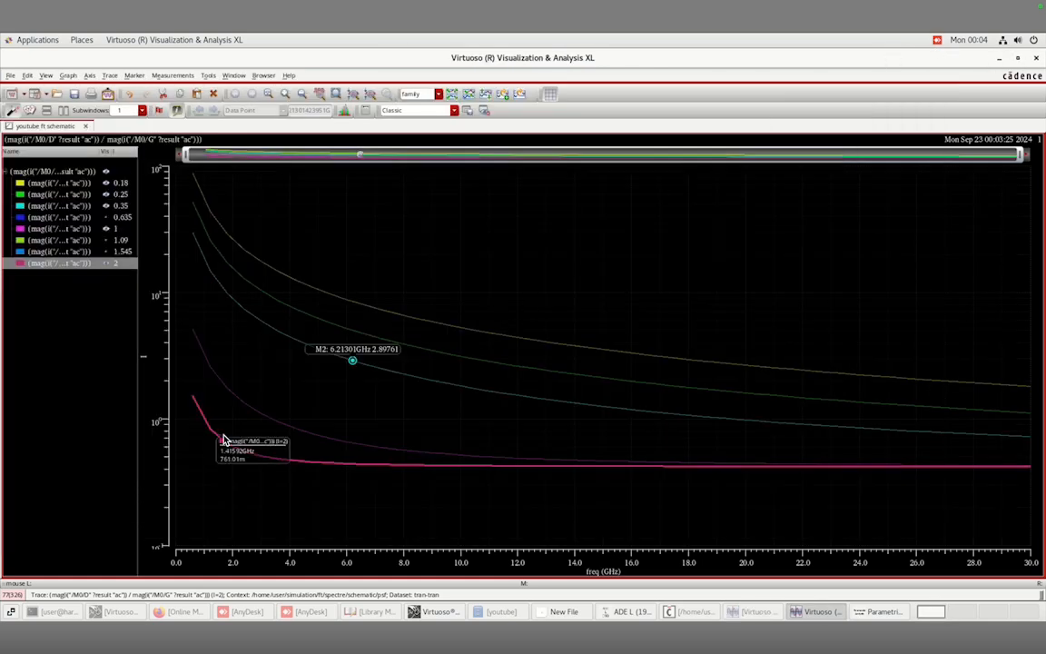
key("m")
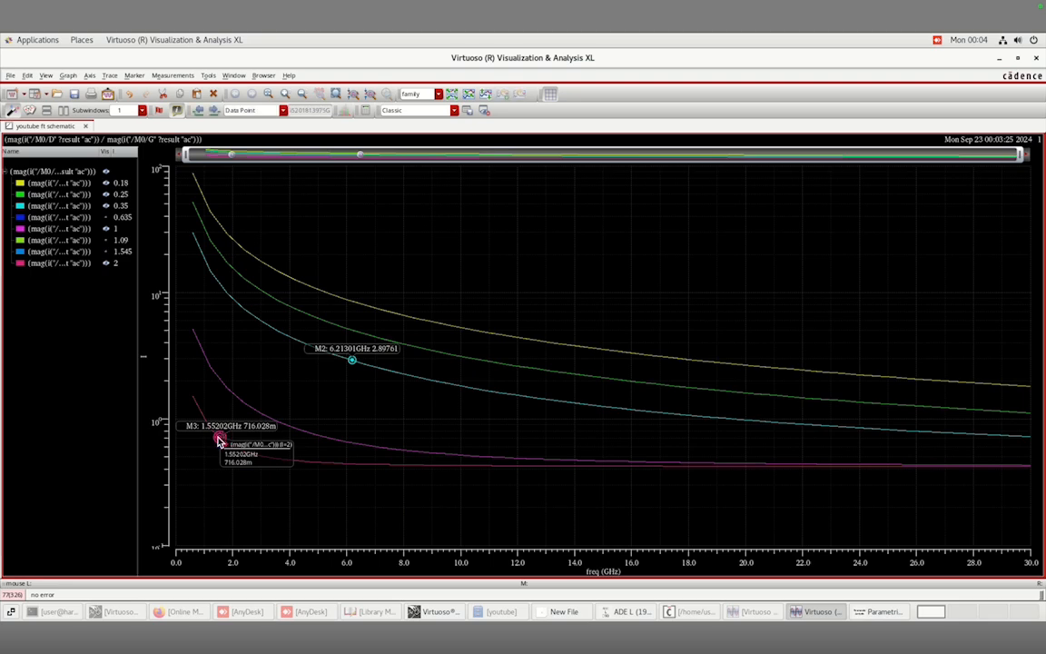
left_click_drag(210, 428, 295, 508)
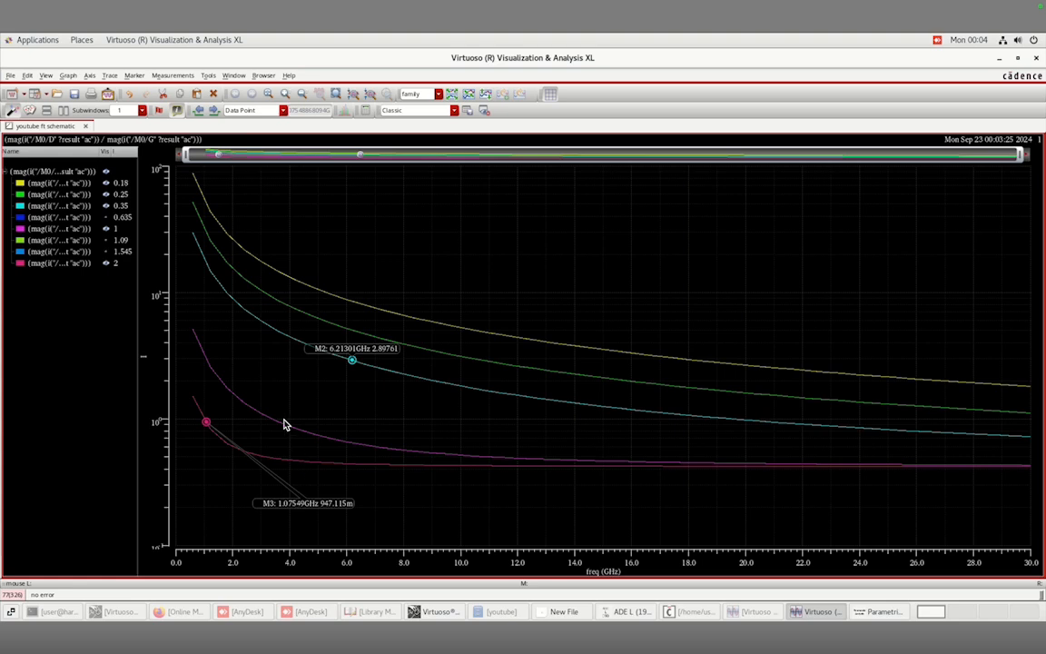
key("m")
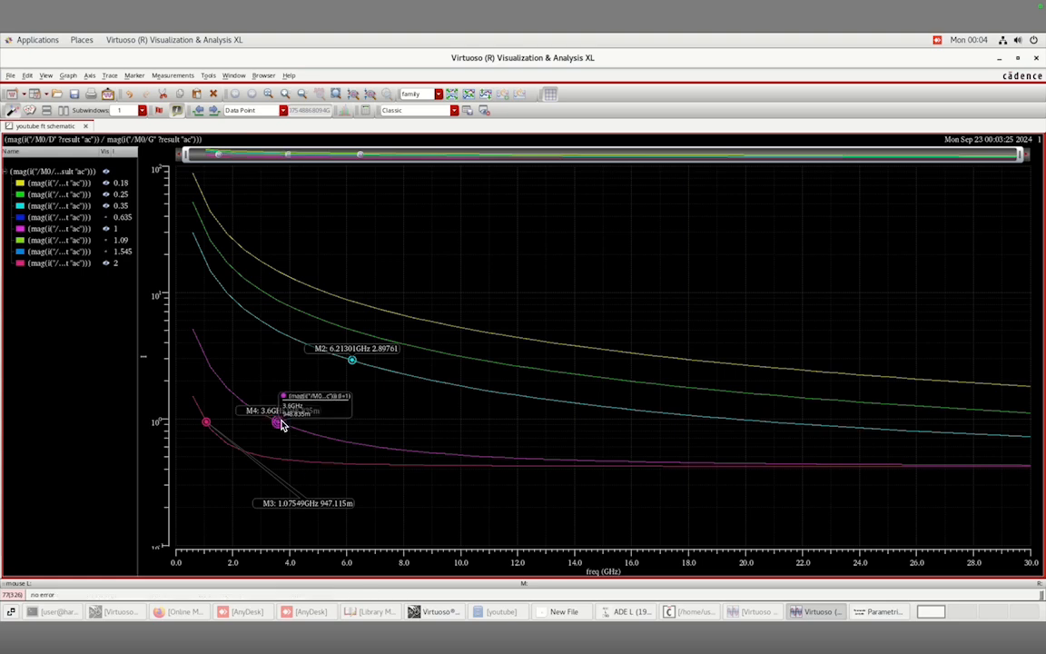
mouse_move(281, 424)
left_mouse_down()
mouse_move(323, 436)
mouse_move(422, 527)
mouse_move(420, 544)
mouse_move(307, 423)
mouse_move(291, 427)
mouse_move(317, 434)
mouse_move(275, 422)
mouse_move(385, 361)
mouse_move(338, 498)
mouse_move(319, 509)
mouse_move(437, 501)
left_mouse_up()
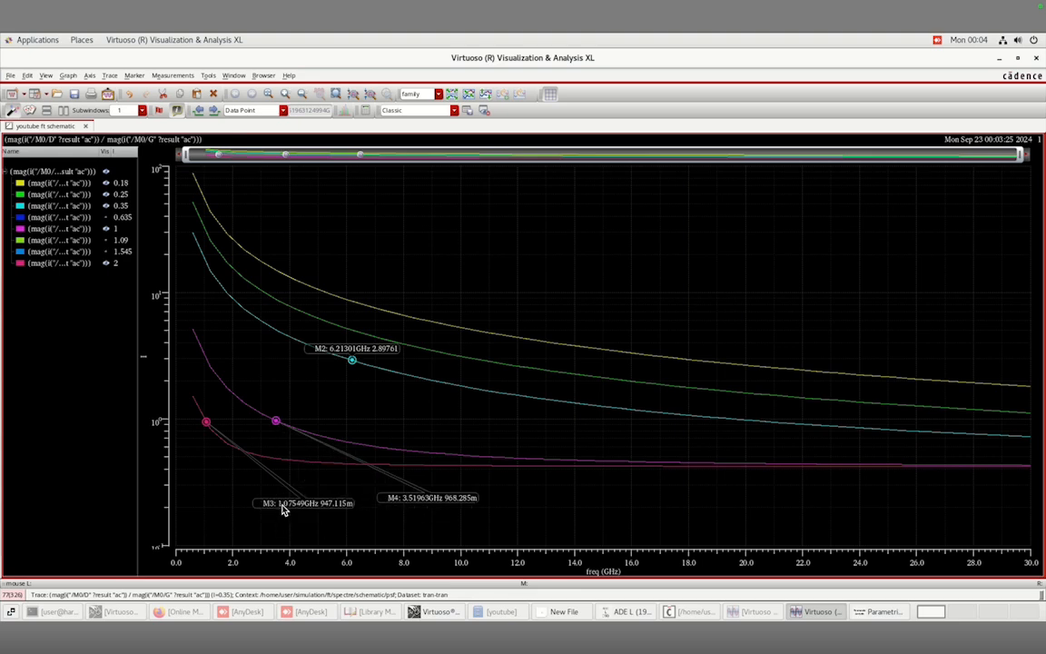
Position the point marker on the l = 2 curve using byYMode with a Y value of 1.
double_click(207, 425)
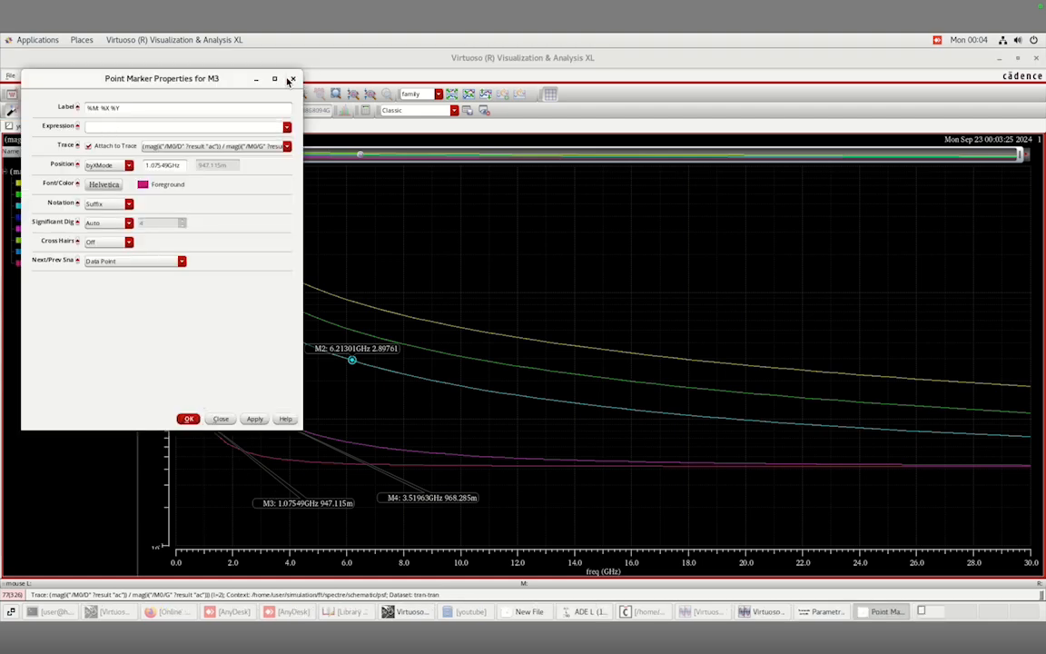
left_click(113, 165)
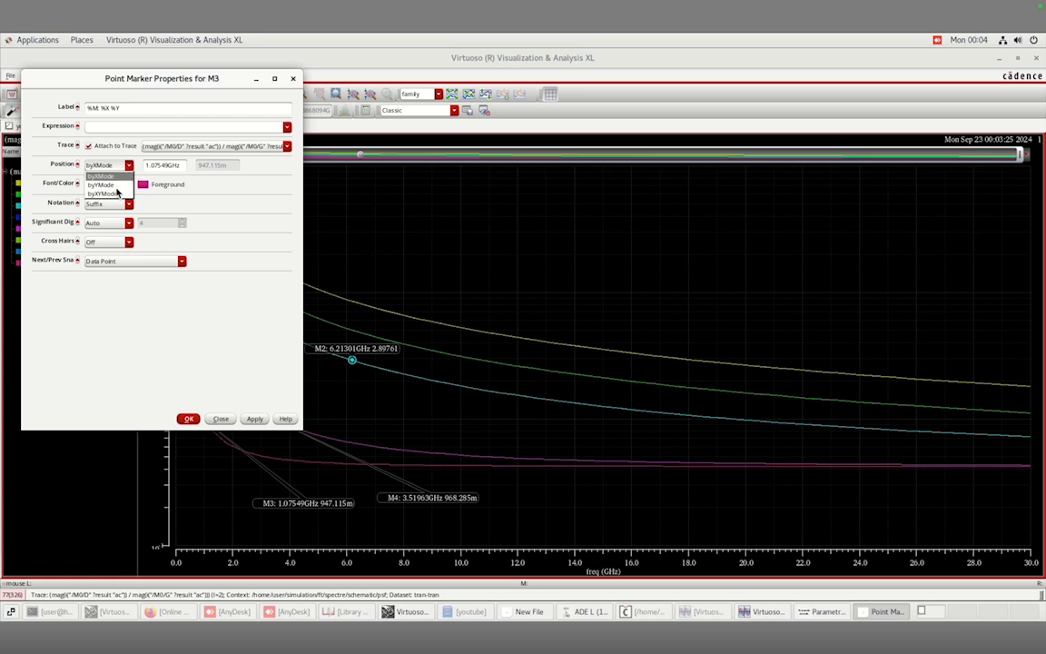
left_click(105, 184)
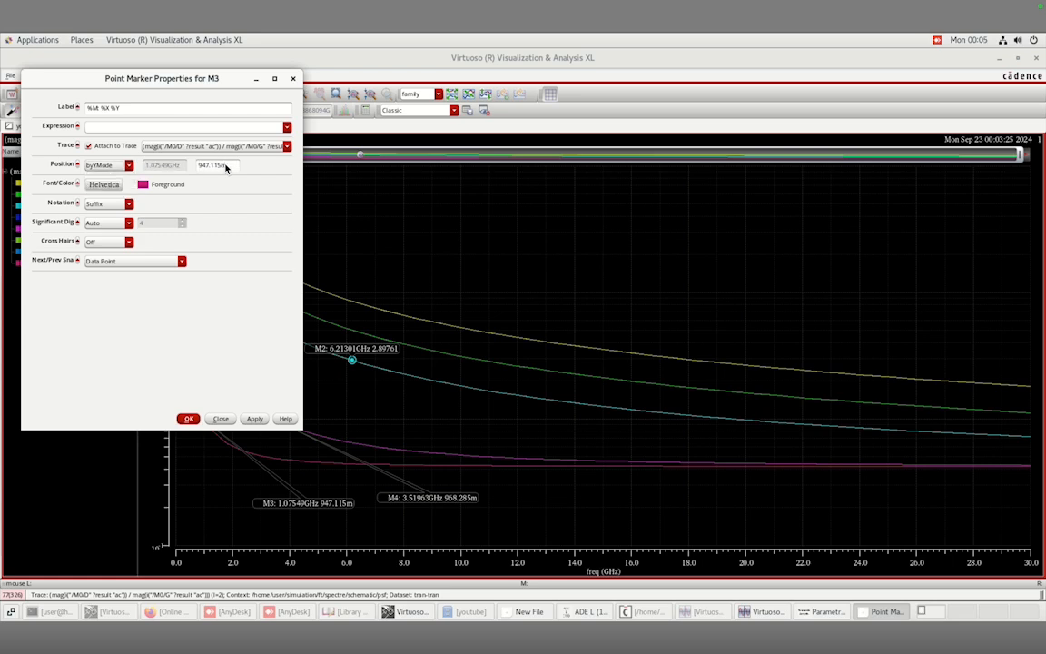
double_click(226, 168)
type("a")
type("1")
left_click(188, 419)
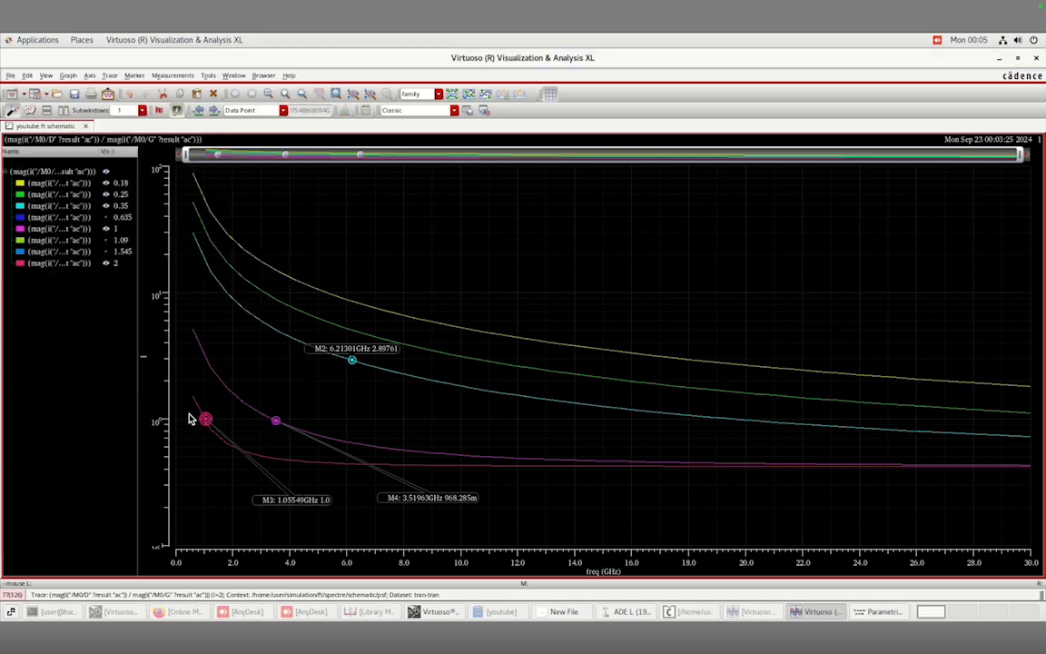
Position the point marker on the l = 1 curve using byYMode with a Y value of 1.
right_click(276, 420)
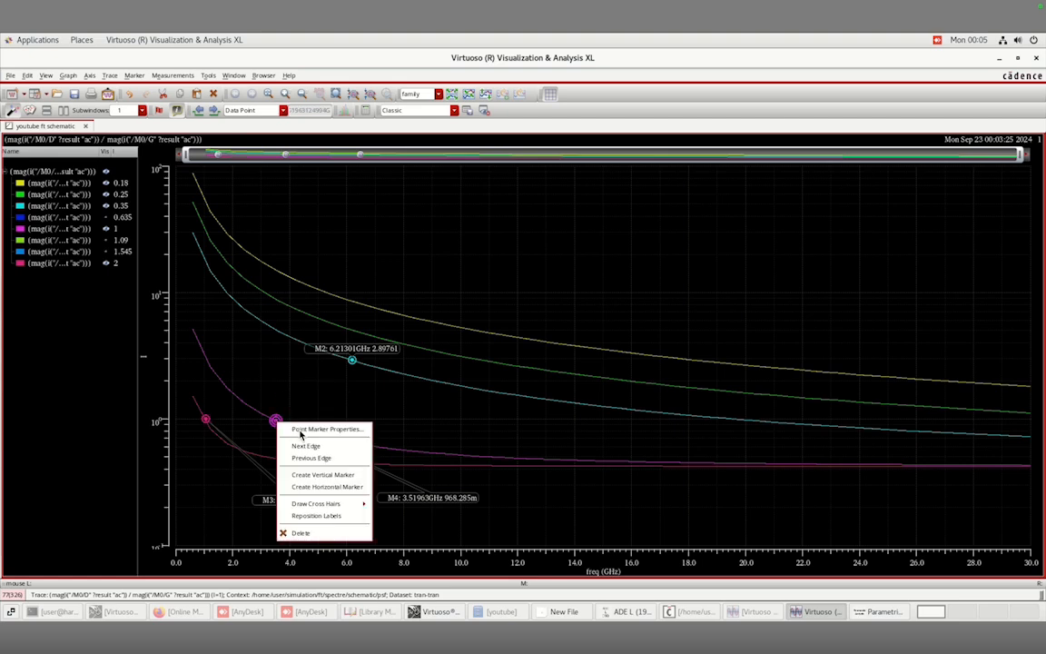
left_click(309, 430)
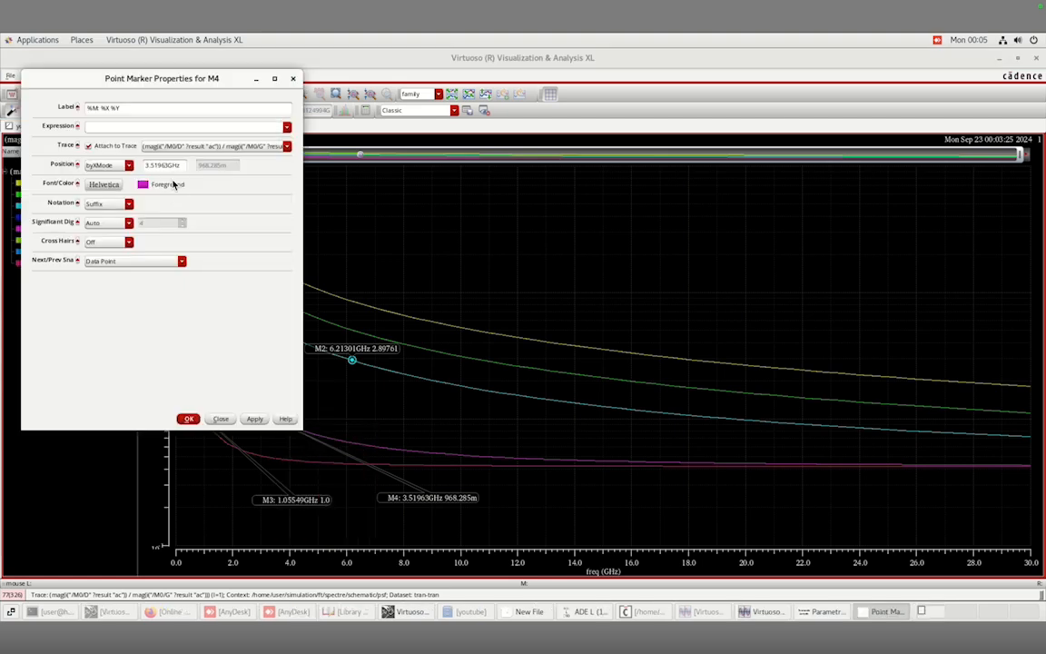
left_click(129, 166)
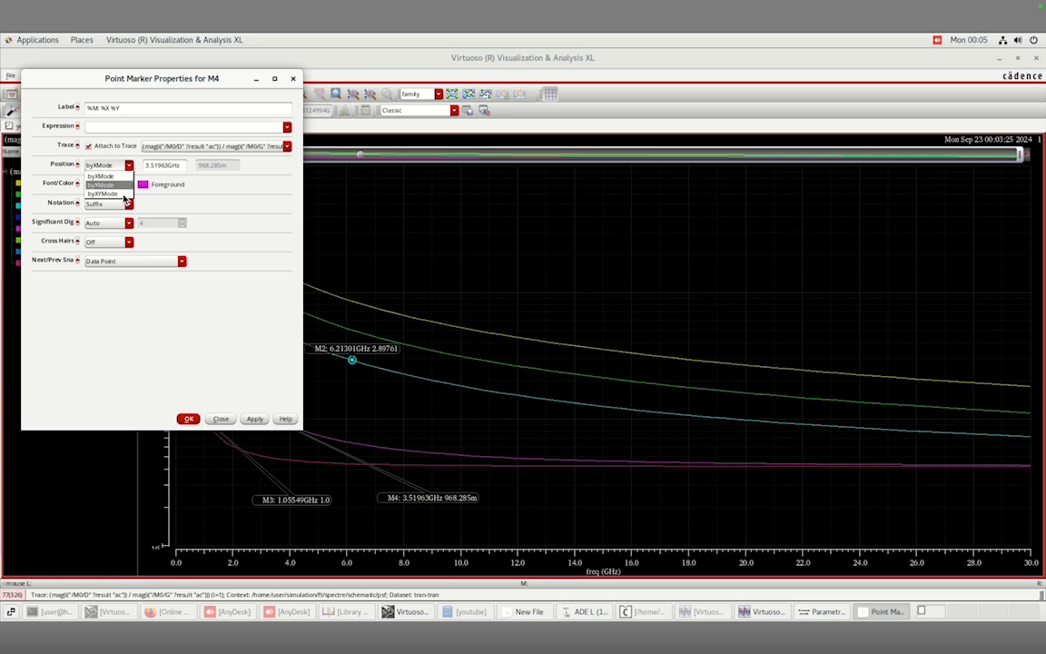
left_click(104, 184)
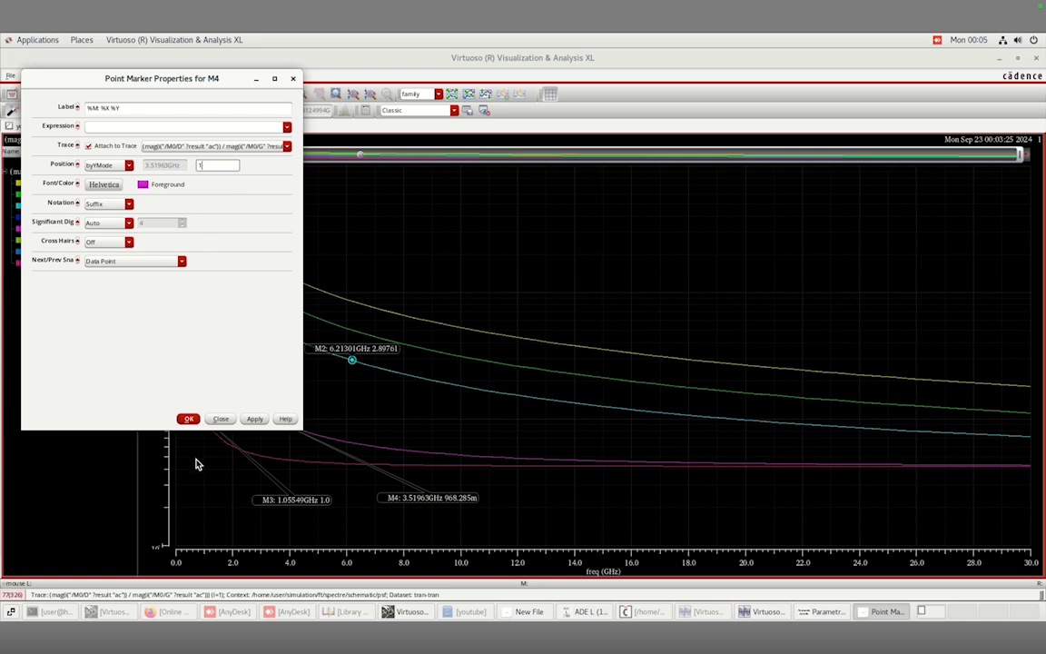
left_click(190, 419)
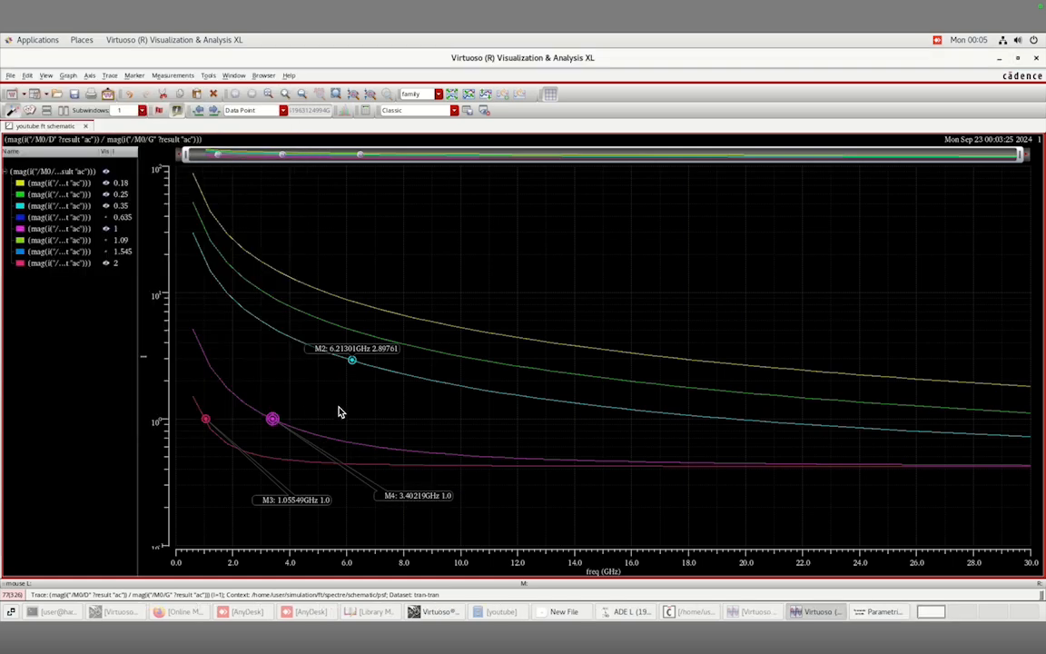
Move the point marker along the l = 0.35 curve, position it using byYMode with a Y value of 1, and put its label below the curves.
mouse_move(351, 359)
left_mouse_down()
mouse_move(738, 432)
mouse_move(723, 424)
left_mouse_up()
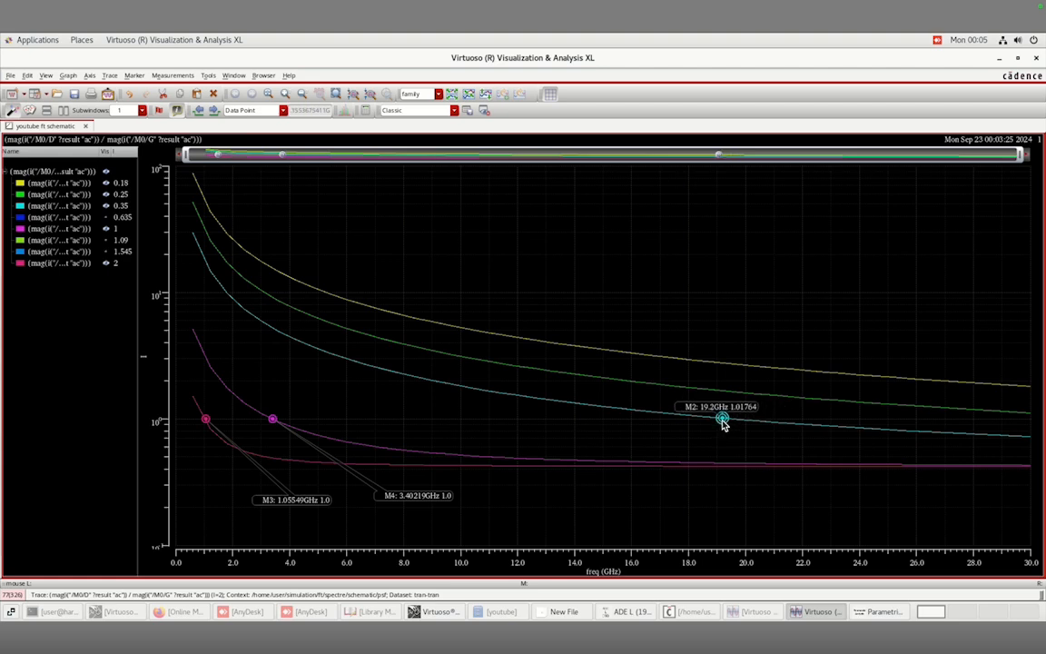
right_click(722, 423)
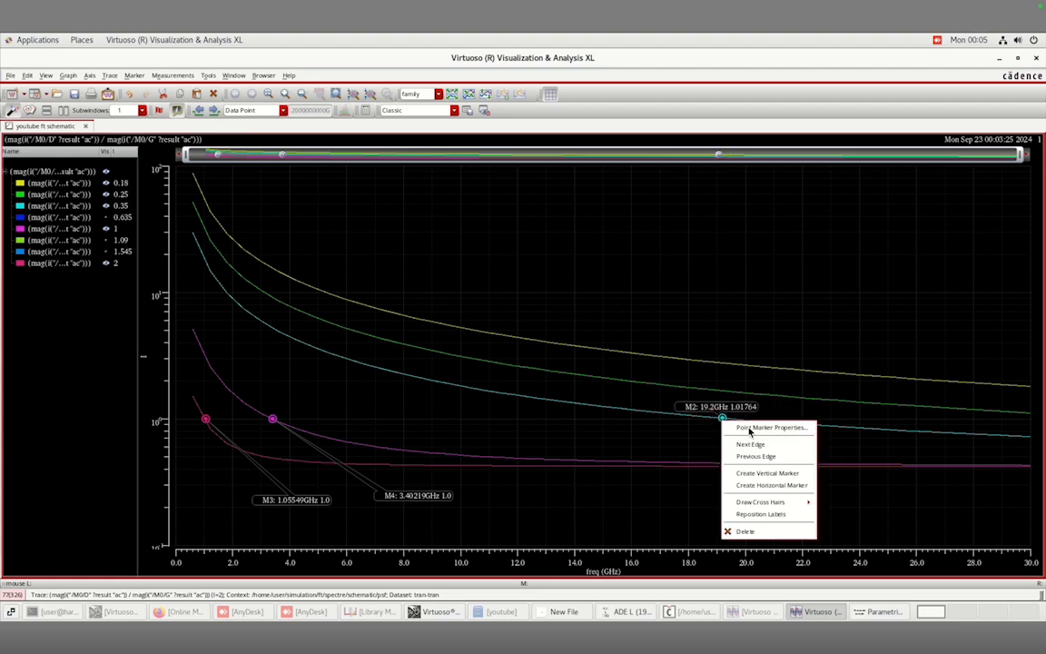
left_click(746, 428)
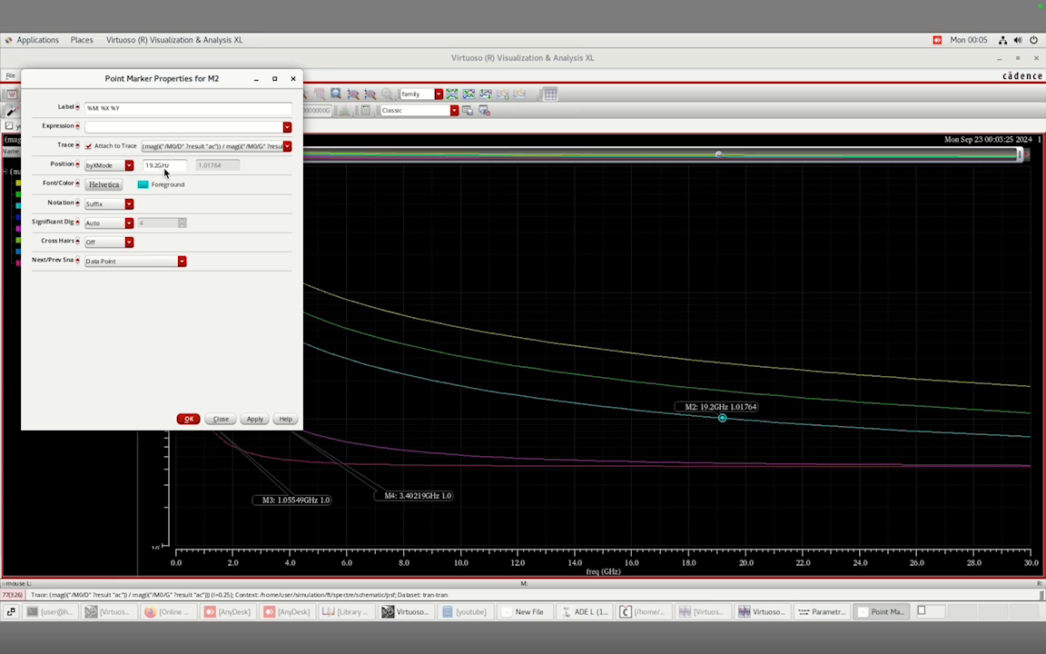
left_click(113, 165)
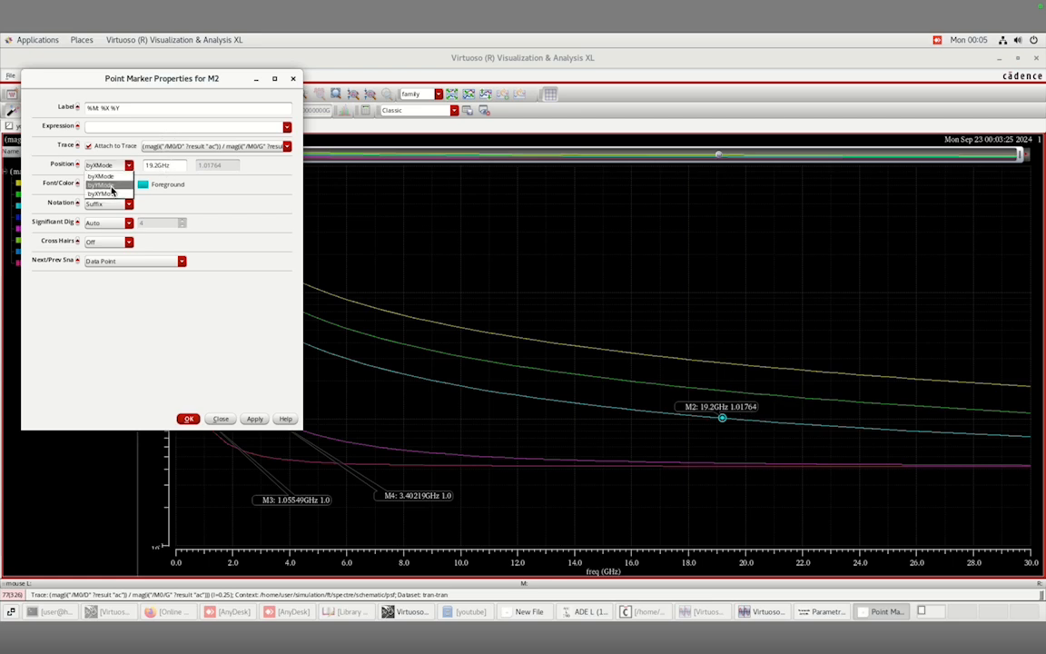
left_click(112, 185)
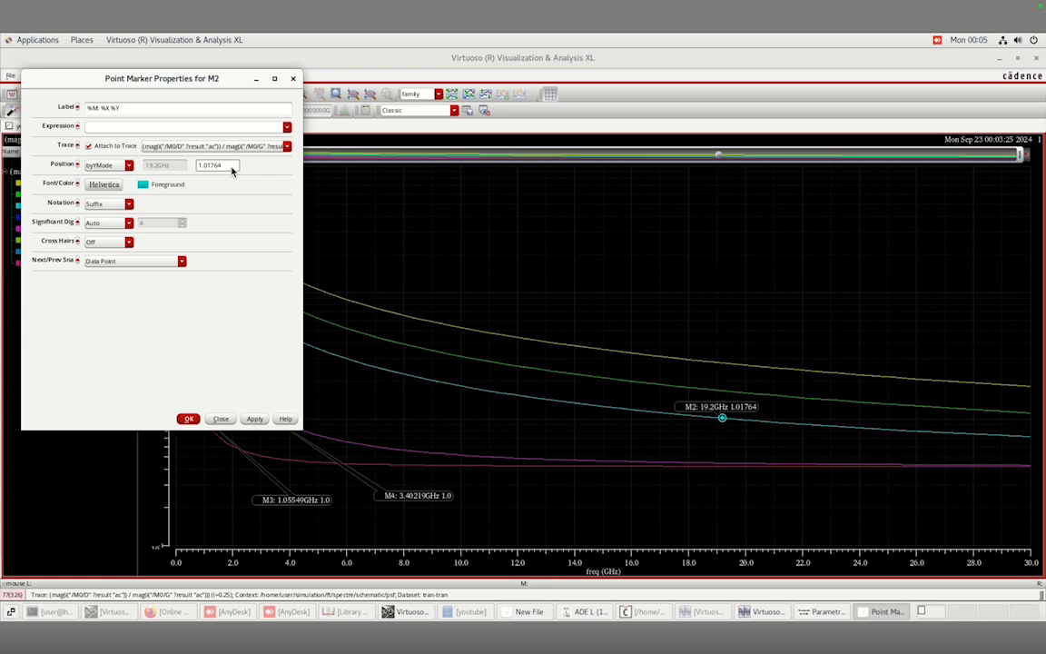
key("BackSpace")
key("BackSpace")
key("BackSpace")
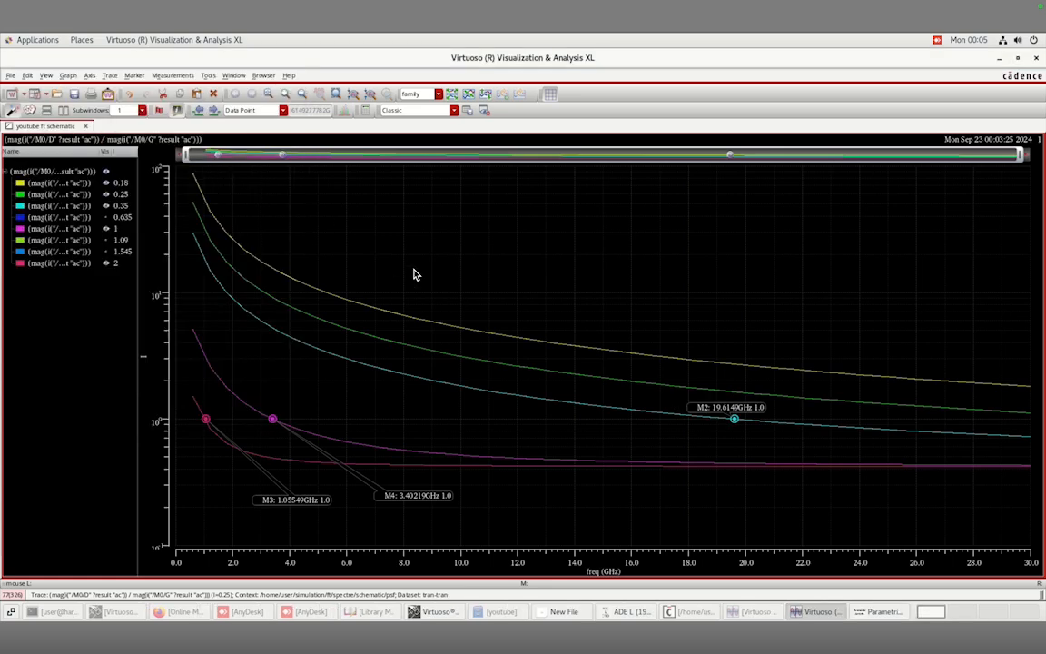
mouse_move(742, 411)
left_mouse_down()
mouse_move(481, 526)
mouse_move(503, 509)
mouse_move(517, 515)
left_mouse_up()
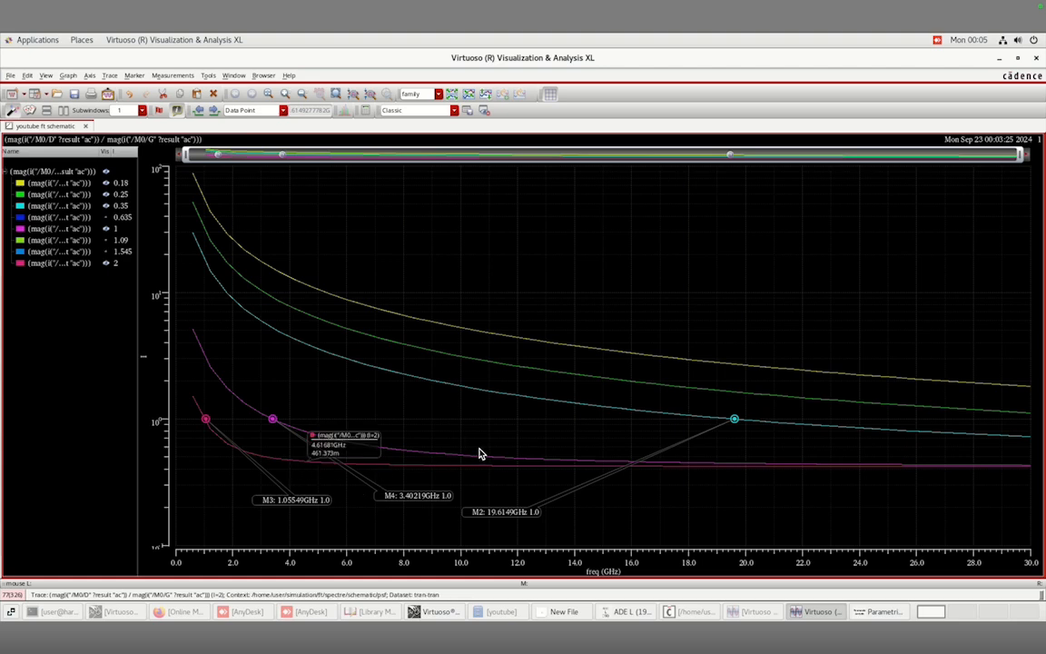
mouse_move(372, 467)
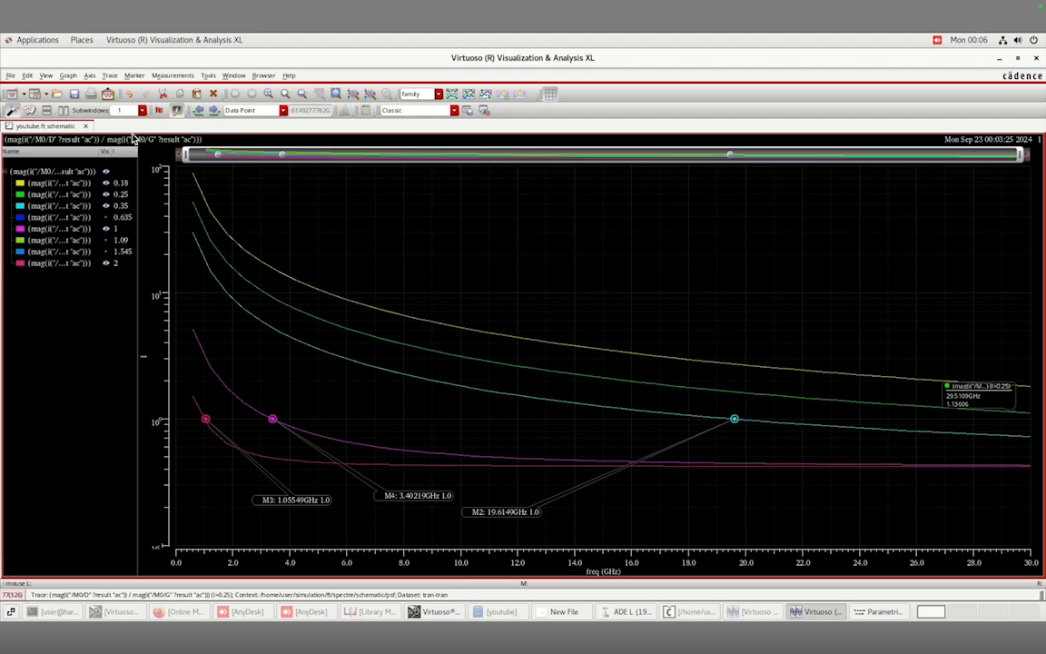
Replace the default name of the plot's vertical axis with log(gain).
left_click(9, 76)
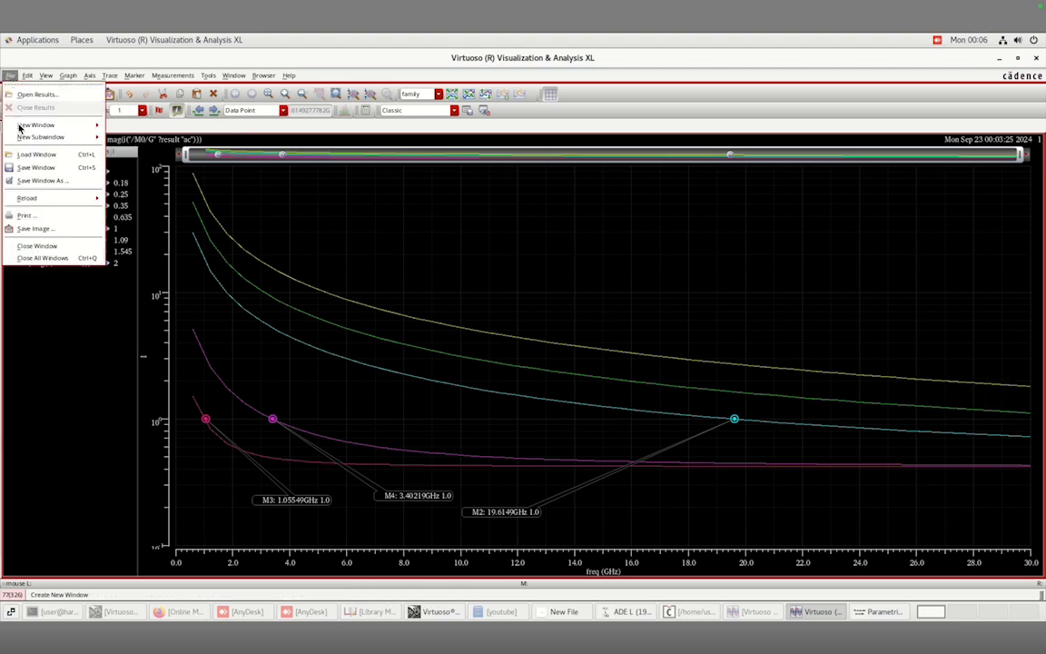
left_click(155, 339)
right_click(154, 338)
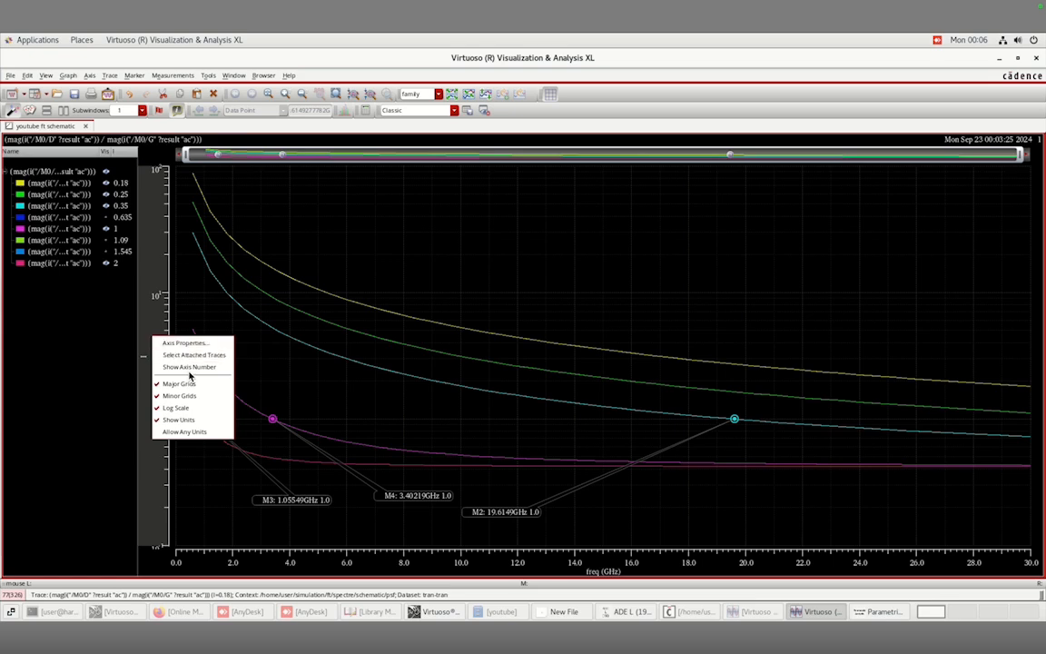
left_click(188, 344)
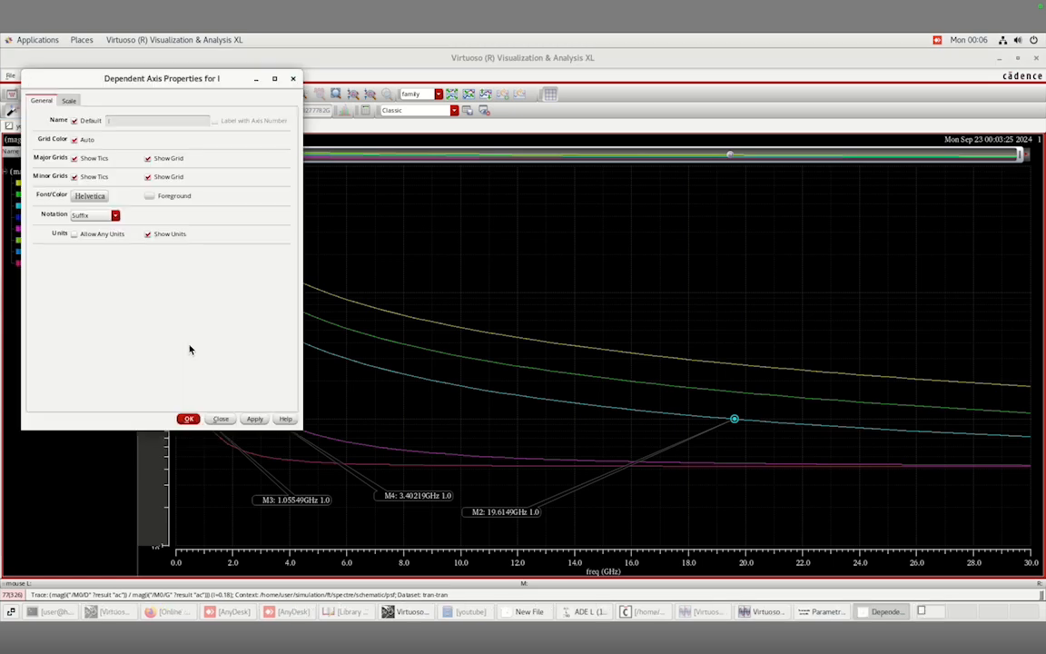
left_click(70, 101)
left_click(42, 101)
left_click(76, 123)
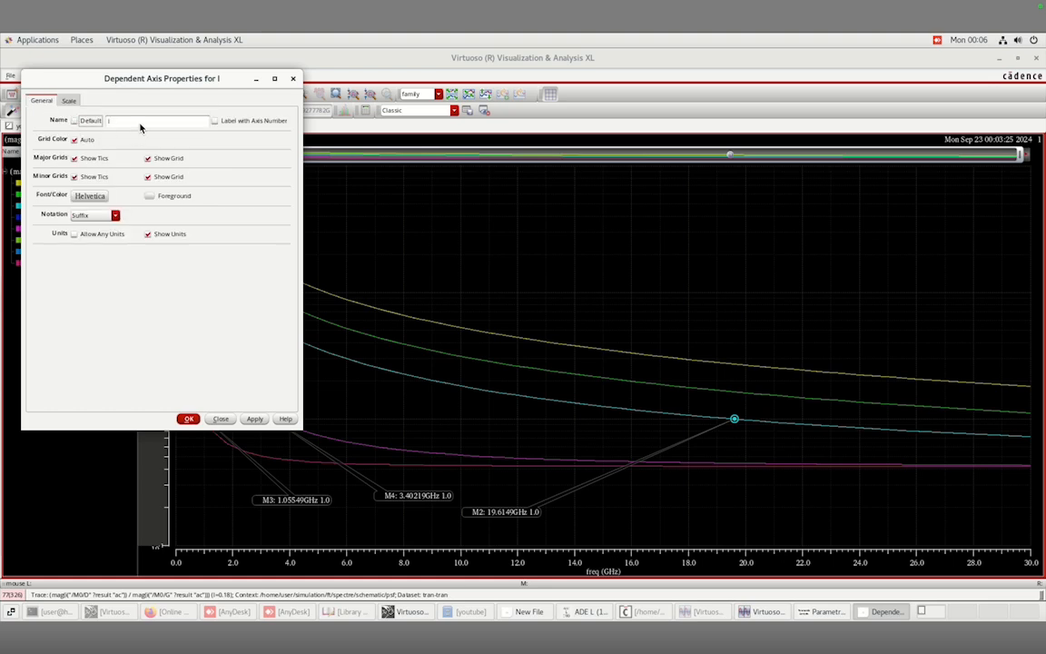
key("BackSpace")
type("lograth")
key("BackSpace")
key("BackSpace")
key("BackSpace")
type("arin")
left_click(189, 419)
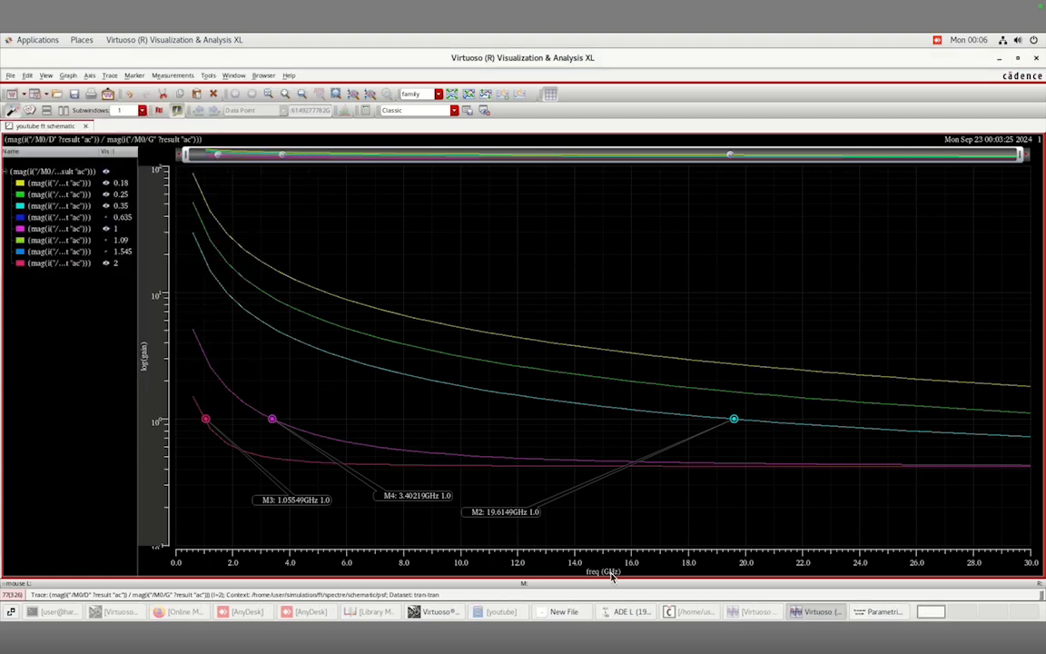
Save the plot as a bitmap image named nmostvigainexp3 in /home/user/Desktop/youtube.
left_click(11, 76)
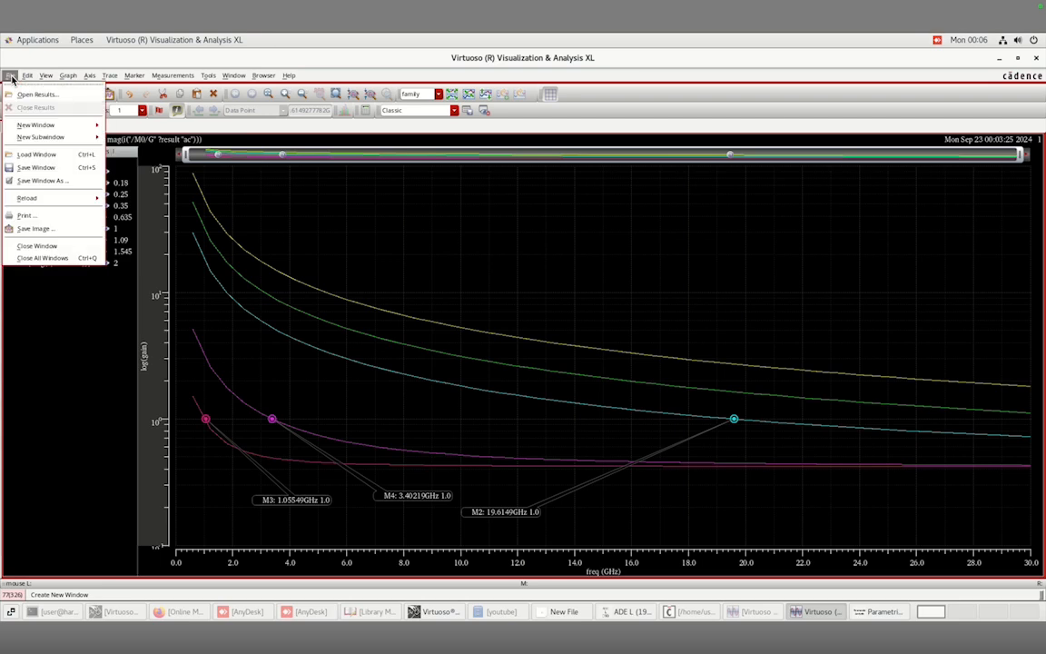
left_click(37, 229)
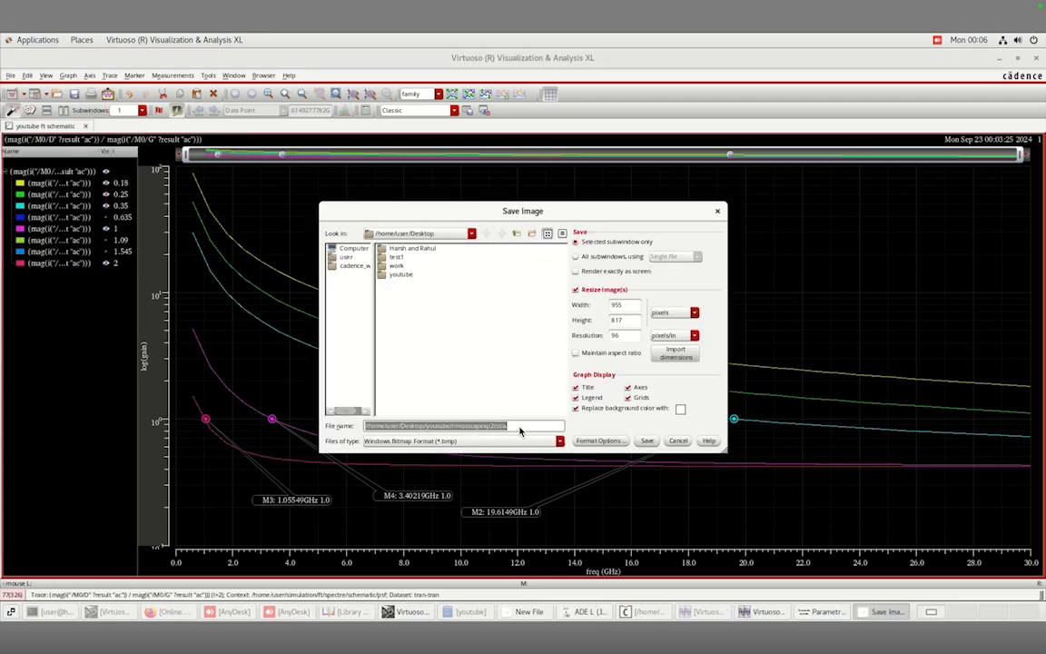
left_click(521, 430)
key("BackSpace")
key("BackSpace")
key("BackSpace")
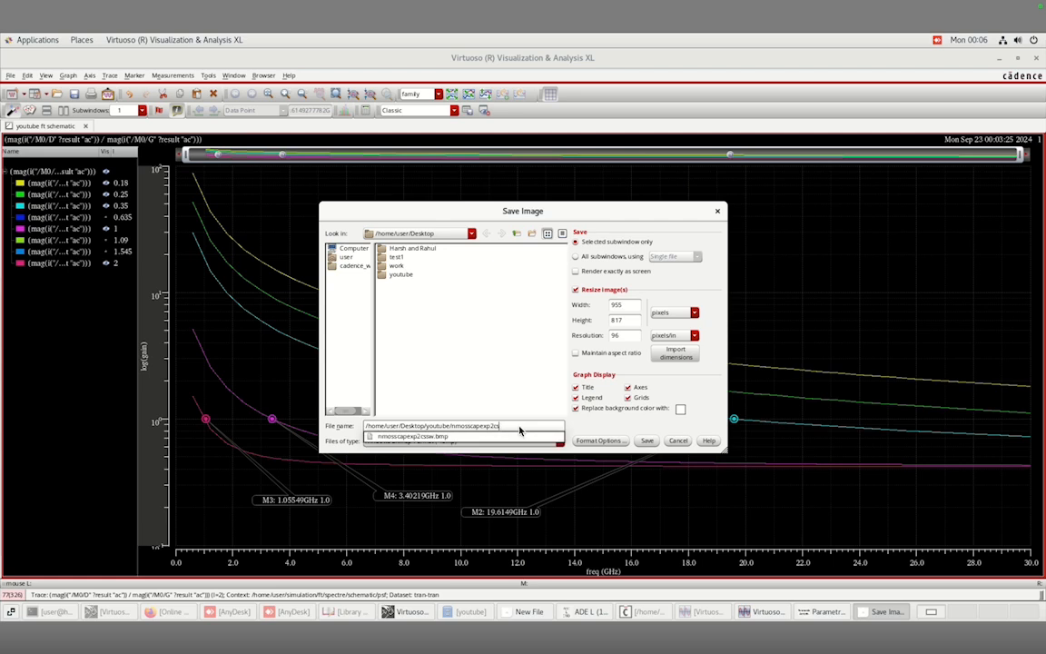
key("BackSpace")
key("BackSpace")
key("BackSpace")
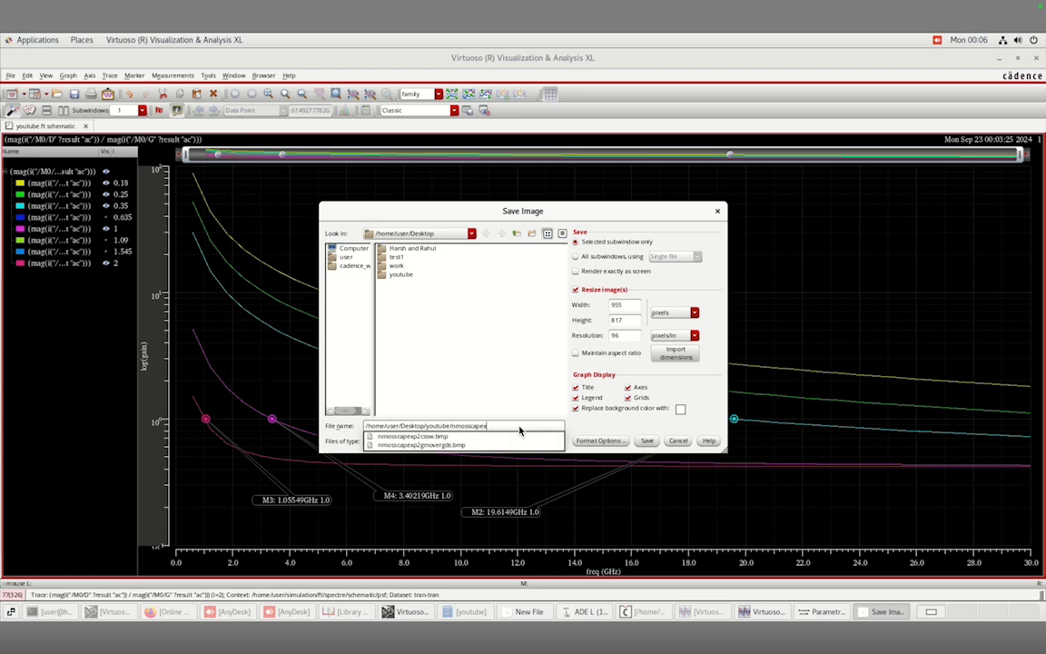
key("BackSpace")
key("BackSpace")
key("BackSpace")
key("BackSpace")
key("BackSpace")
key("BackSpace")
type("t")
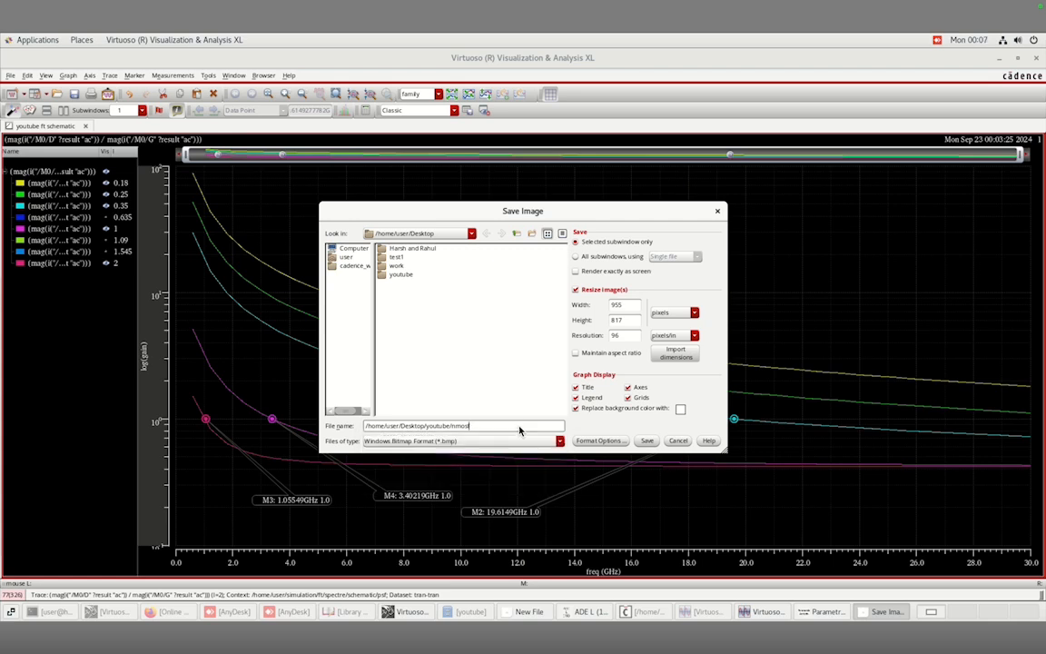
type("vi")
type("gain")
type("ex")
type("p3")
left_click(645, 442)
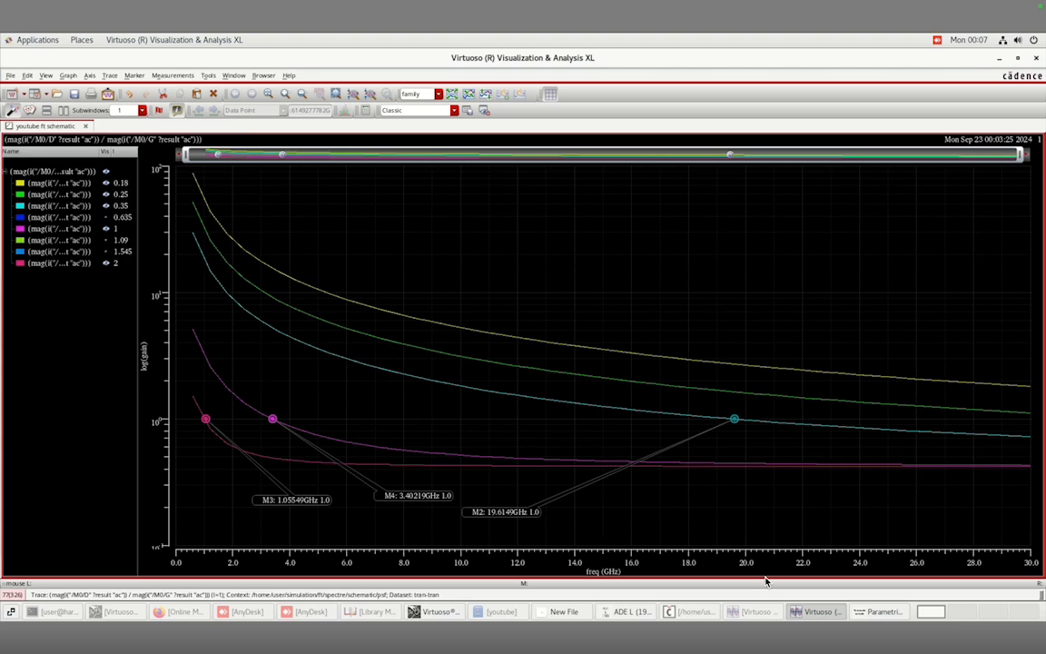
Set the AC analysis stop frequency to 50G in the ADE L window.
left_click(621, 614)
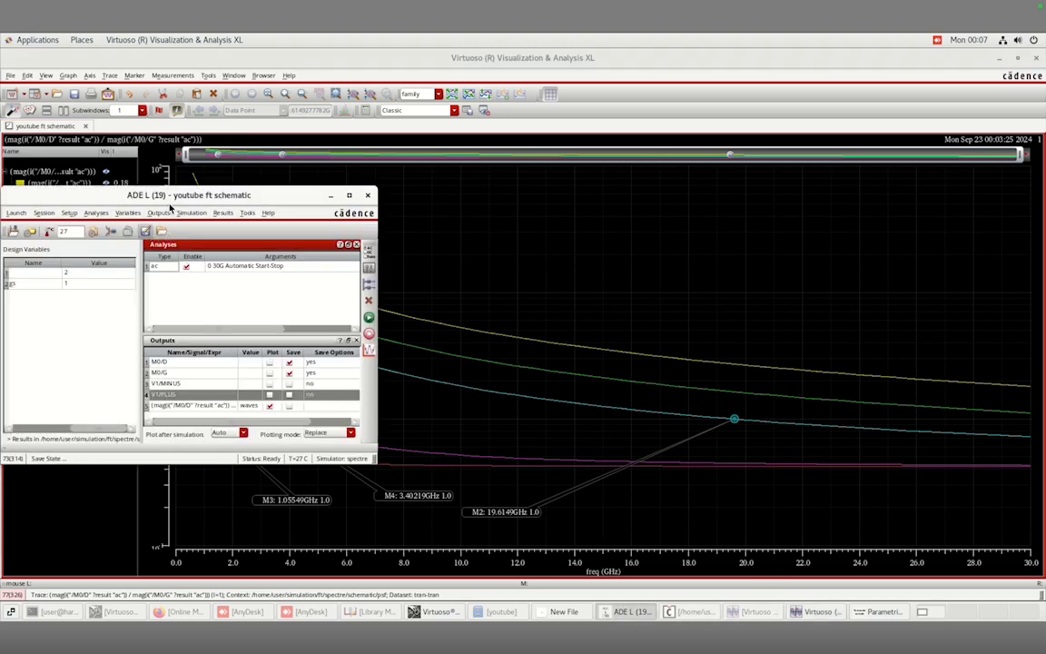
left_click(96, 212)
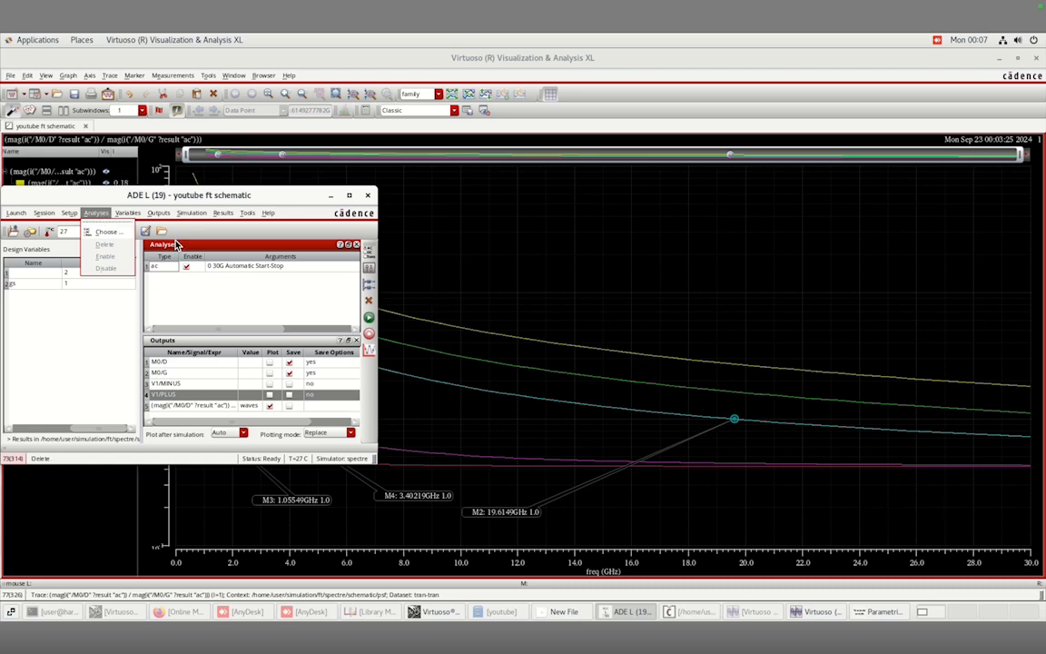
left_click(106, 238)
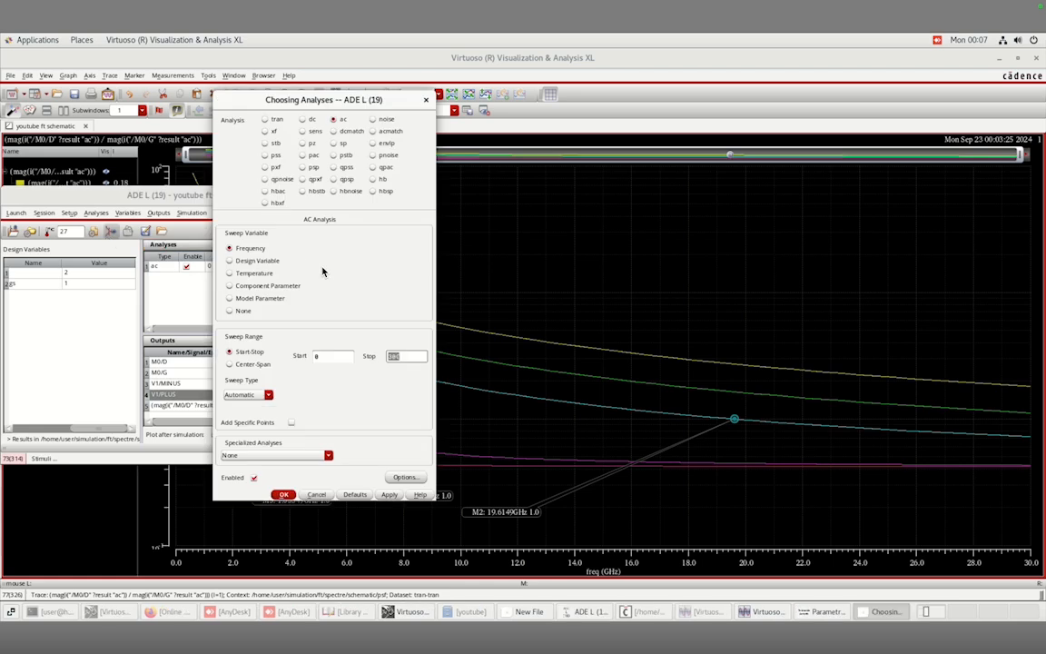
left_click(418, 356)
key("BackSpace")
key("BackSpace")
key("BackSpace")
type("58G")
left_click(282, 495)
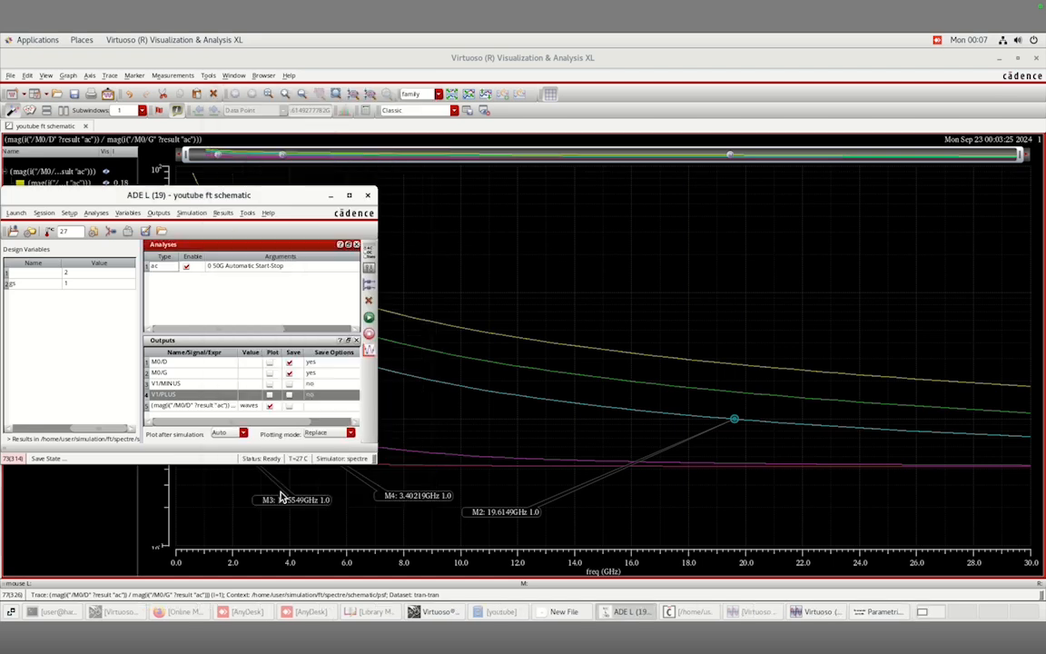
Run the simulation with the extended frequency range and rerun the parametric sweep of the gate length.
left_click(369, 321)
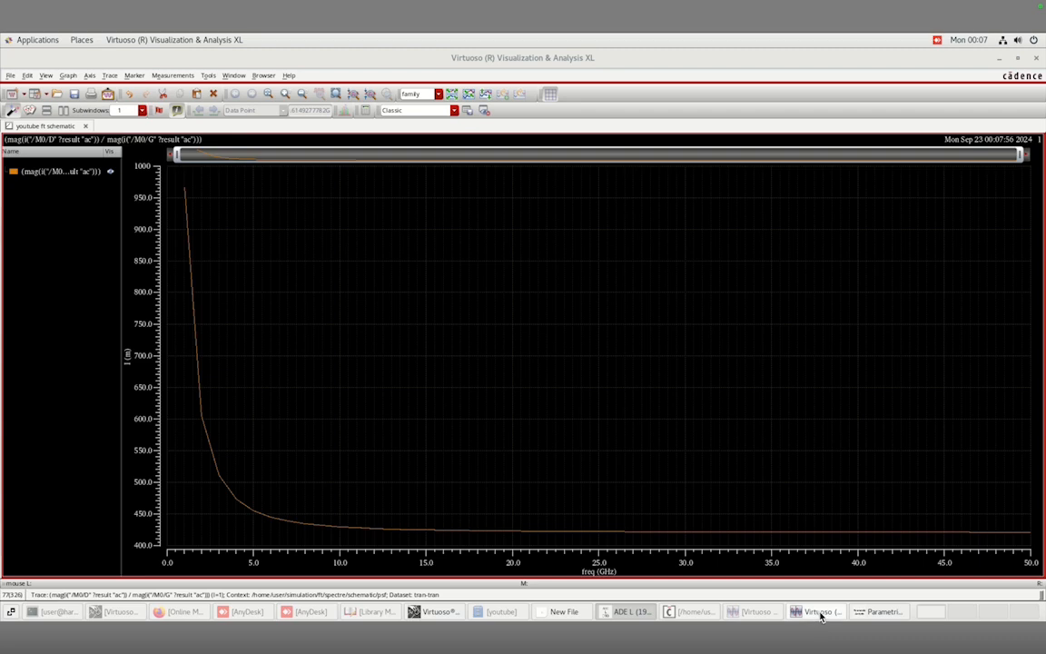
left_click(871, 612)
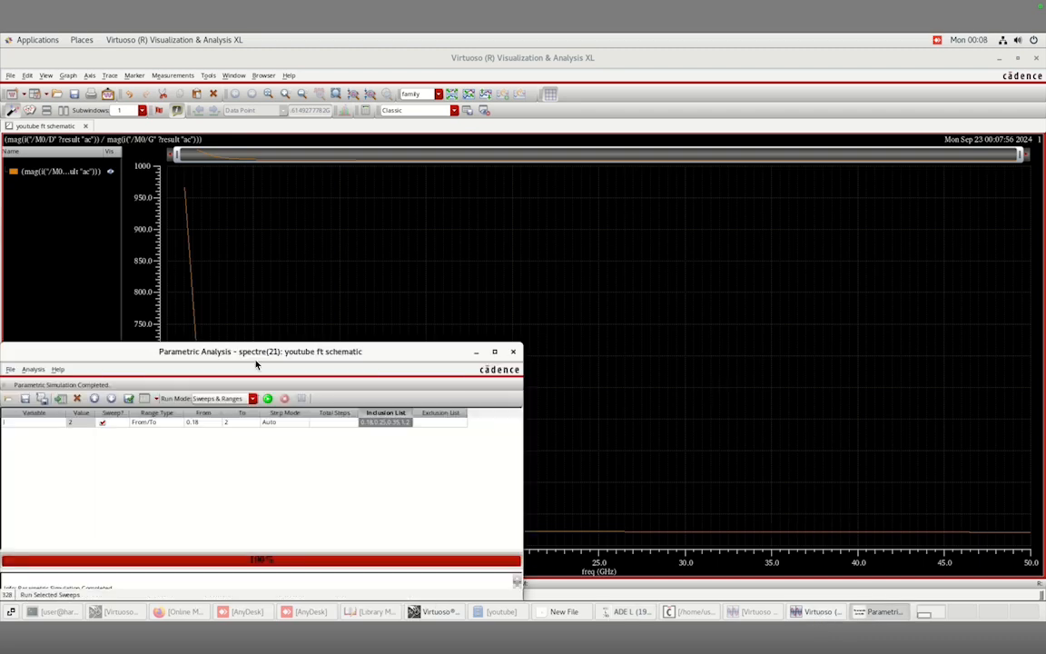
left_click(268, 399)
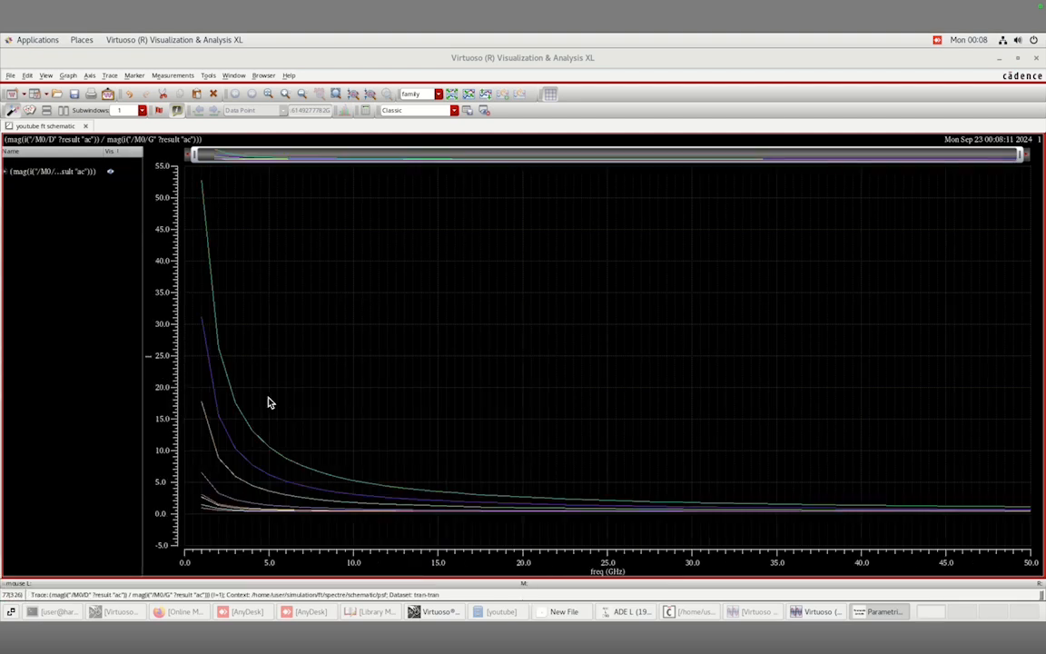
Expand the trace family and hide the l = 0.635, 1.09 and 1.545 curves, with the calculator window out of the way.
left_click(110, 174)
left_click(109, 174)
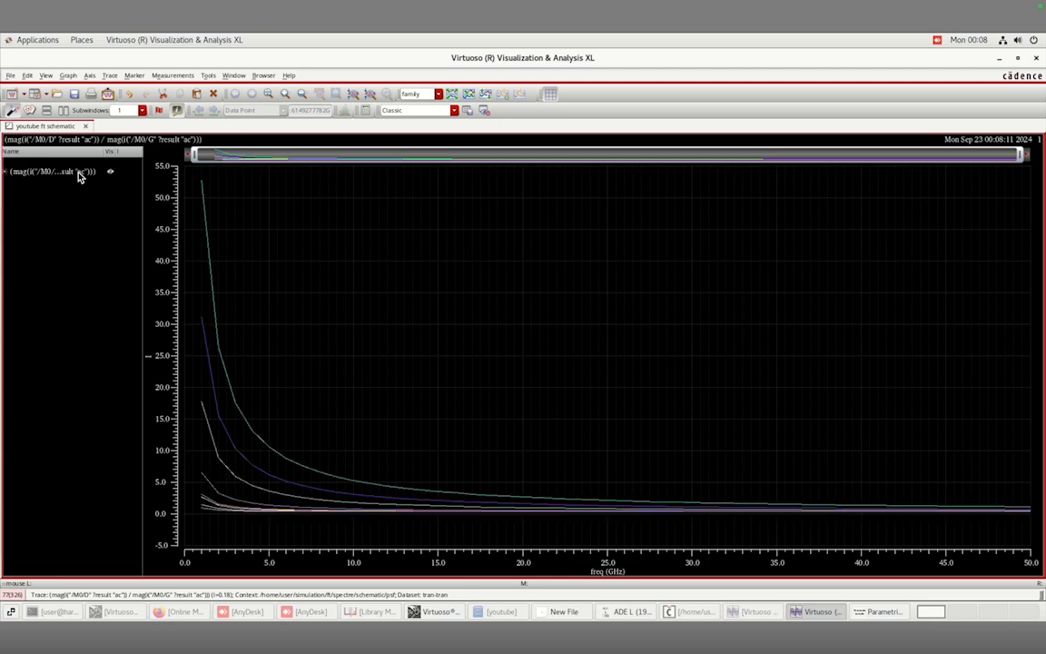
double_click(78, 174)
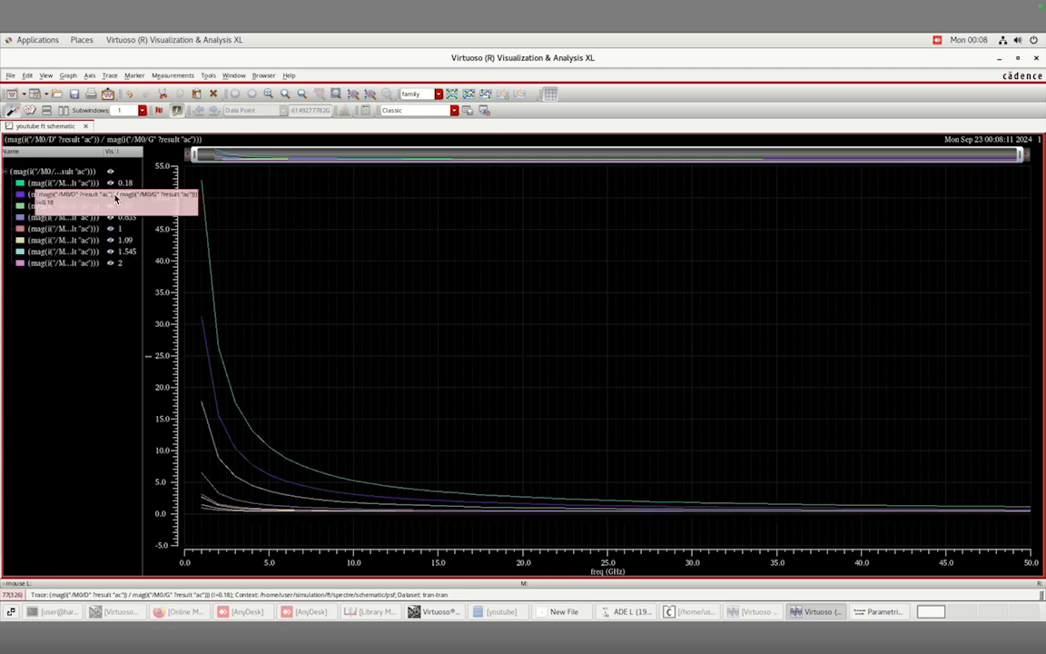
left_click(110, 239)
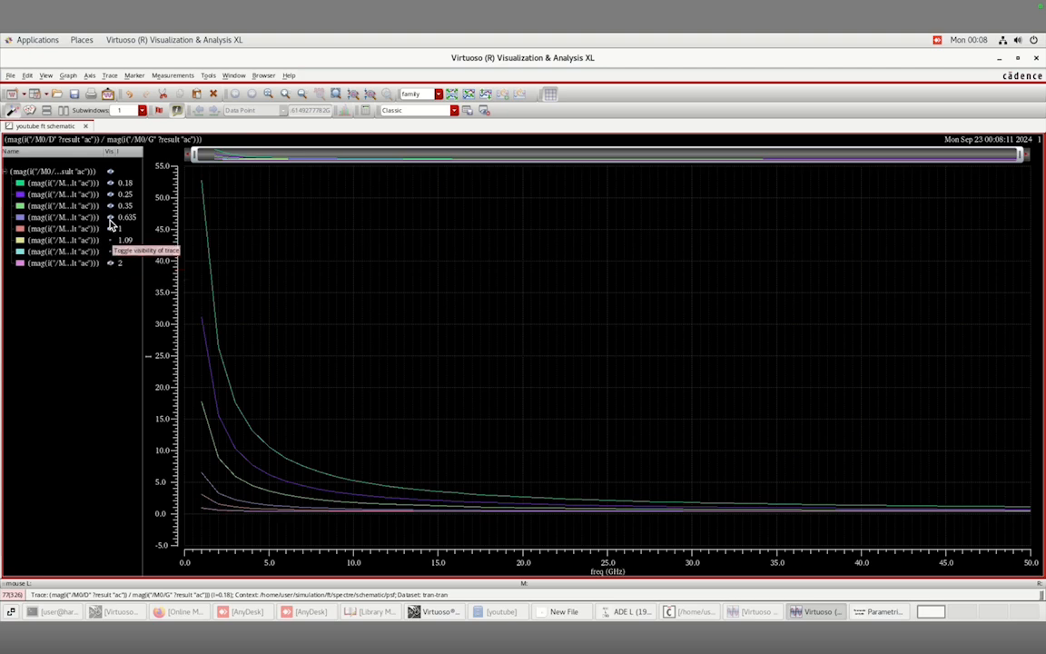
left_click(110, 221)
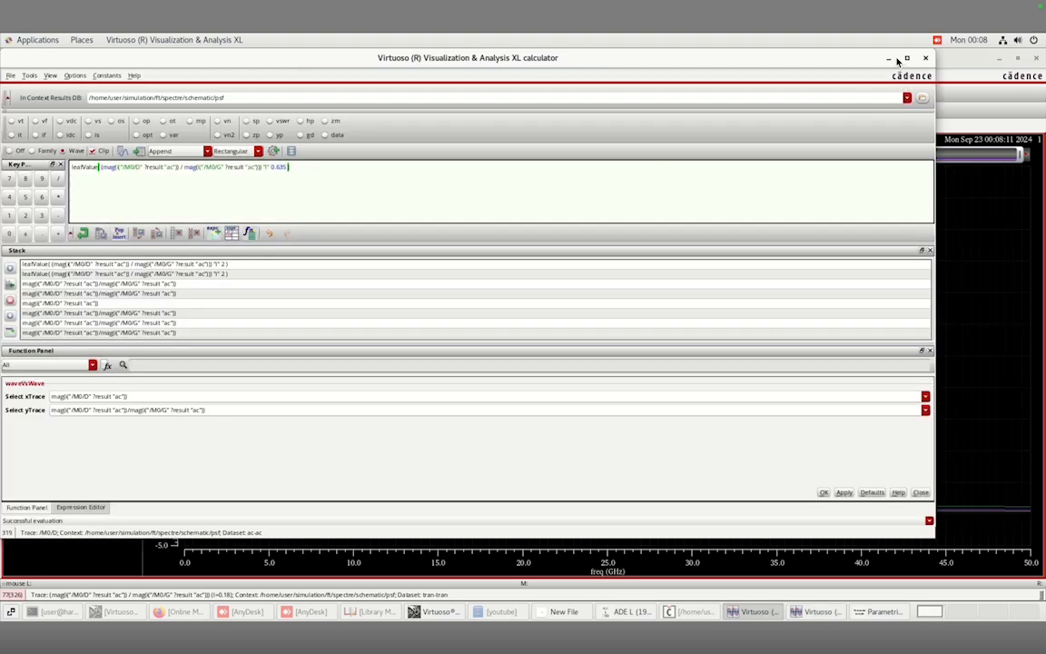
left_click(889, 59)
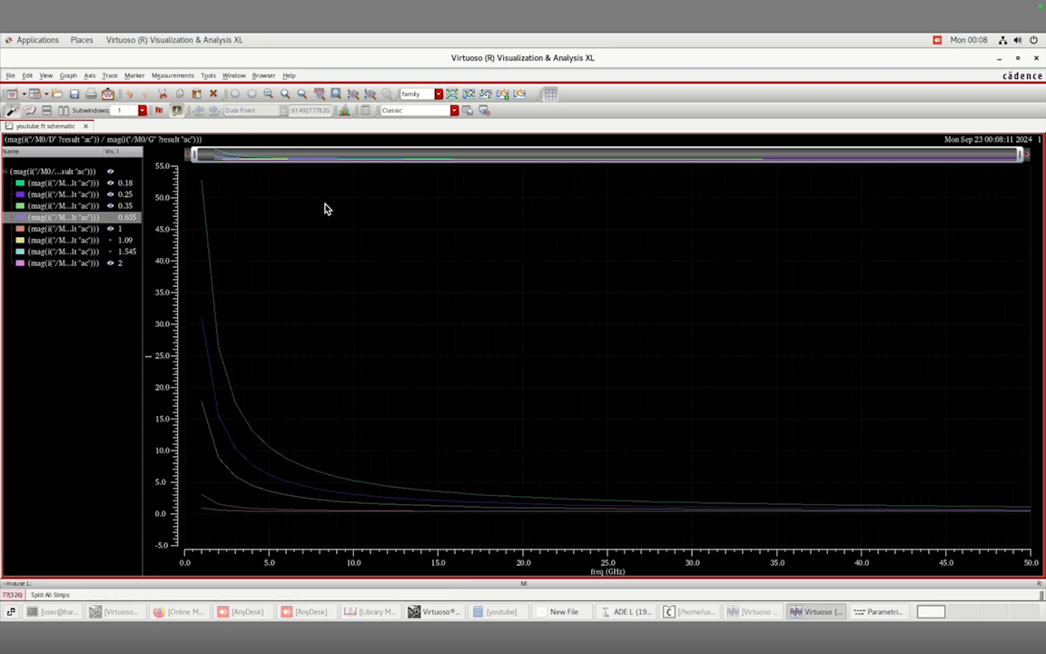
Switch the vertical axis to log scale and place a point marker on the l = 0.25 curve at about 35.5 GHz.
right_click(160, 280)
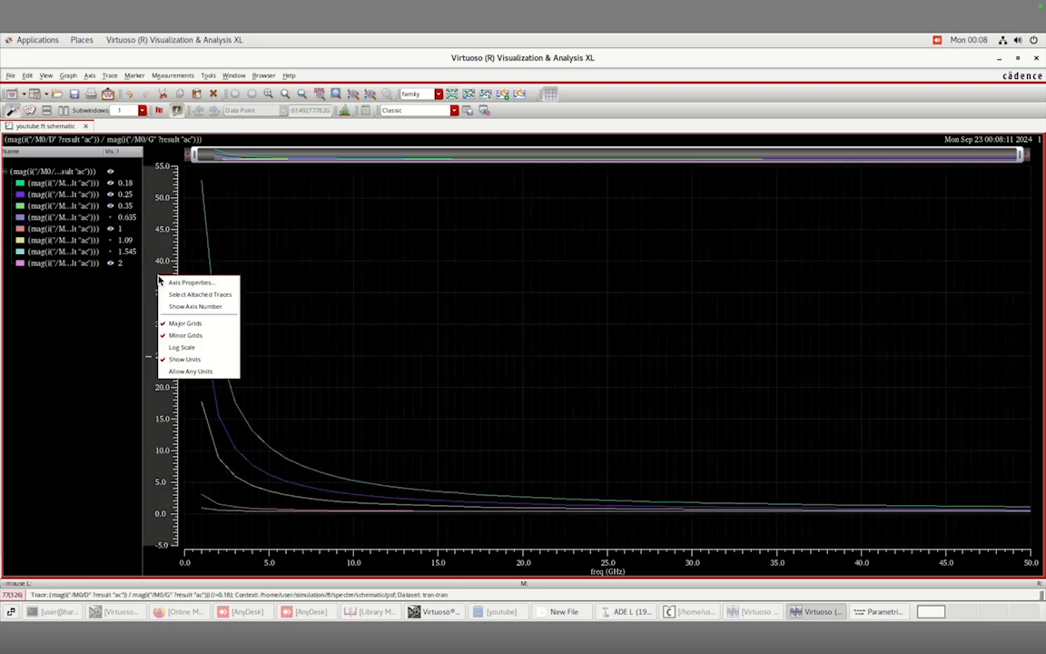
left_click(185, 349)
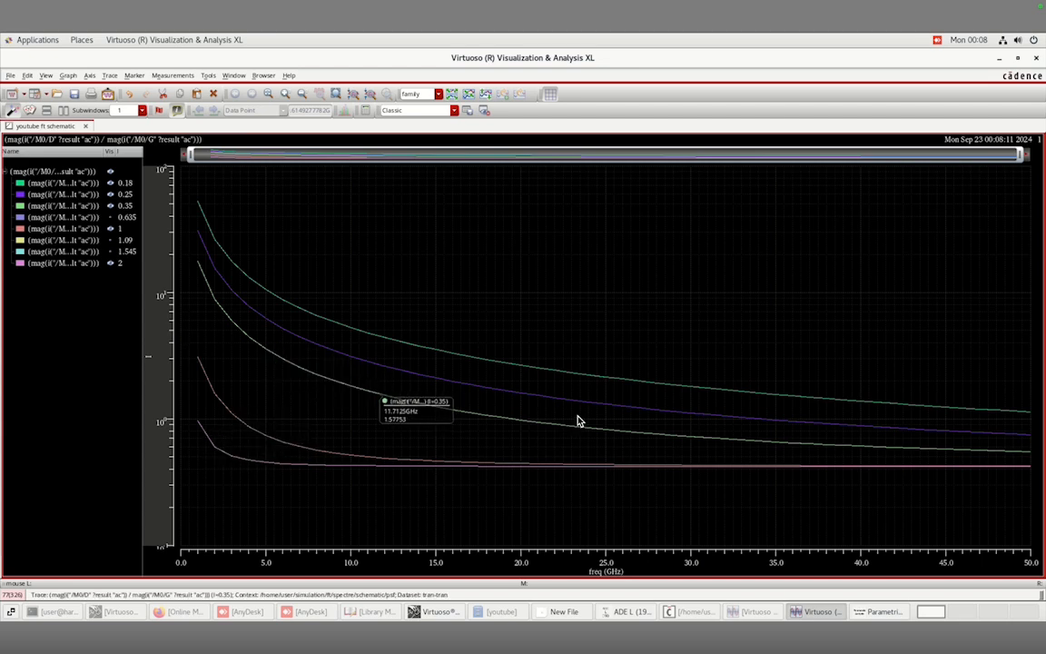
mouse_move(802, 426)
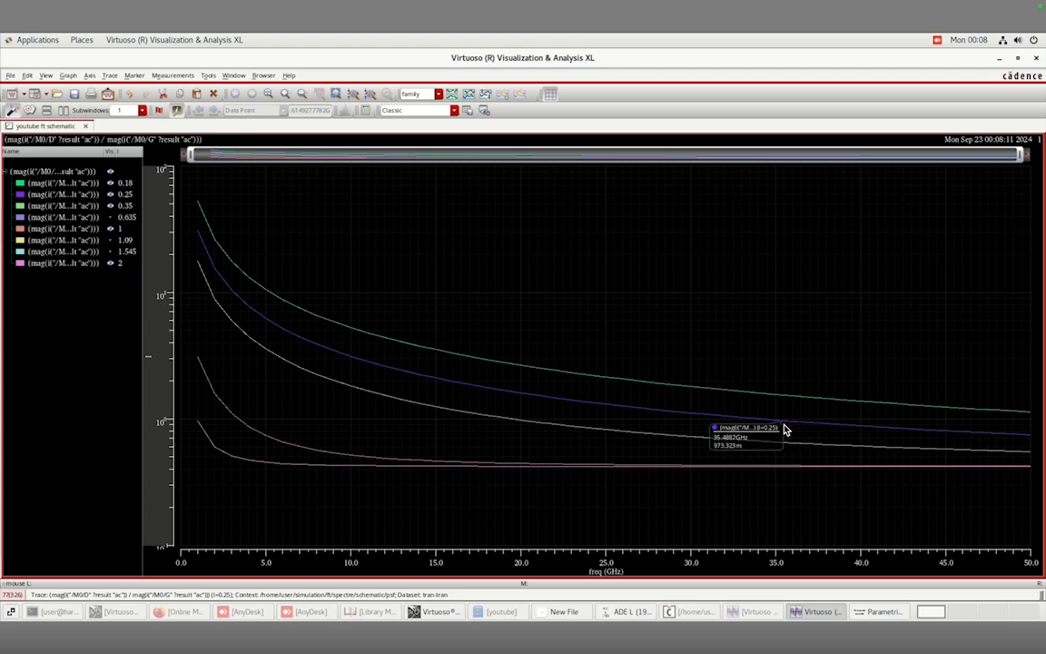
key("m")
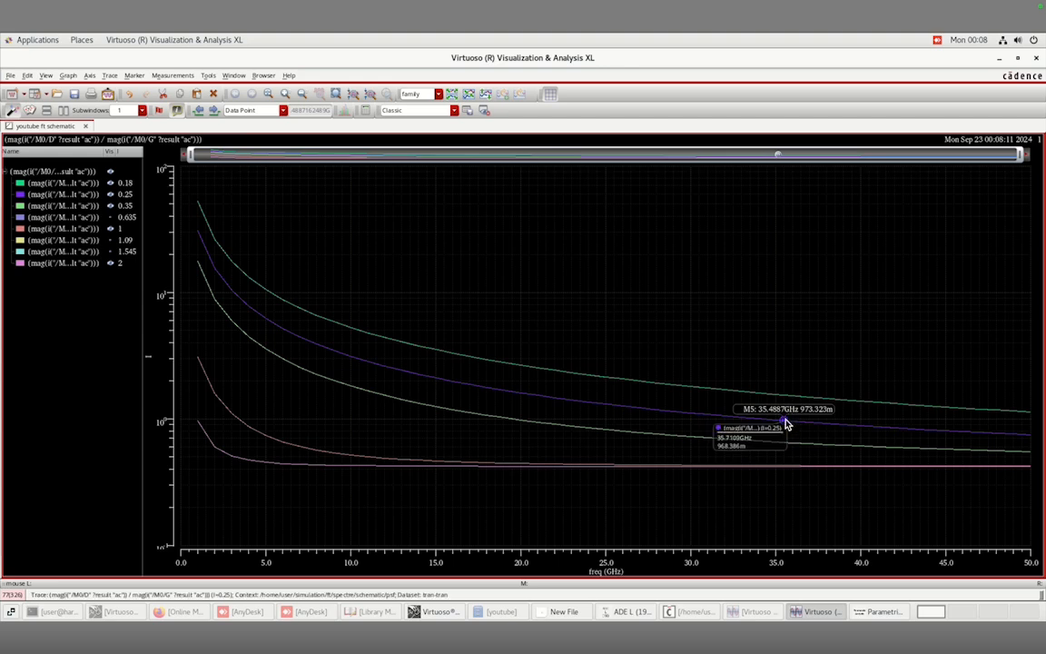
Position the l = 0.25 curve's point marker by Y mode at a value of 1 and move its label well above the curves.
right_click(787, 422)
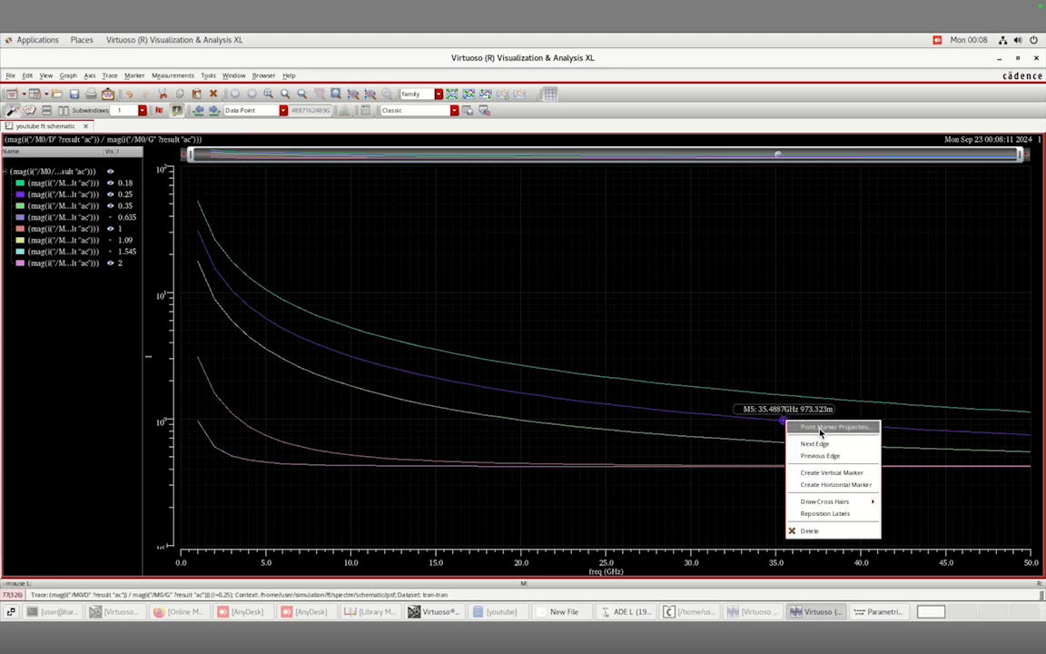
left_click(820, 427)
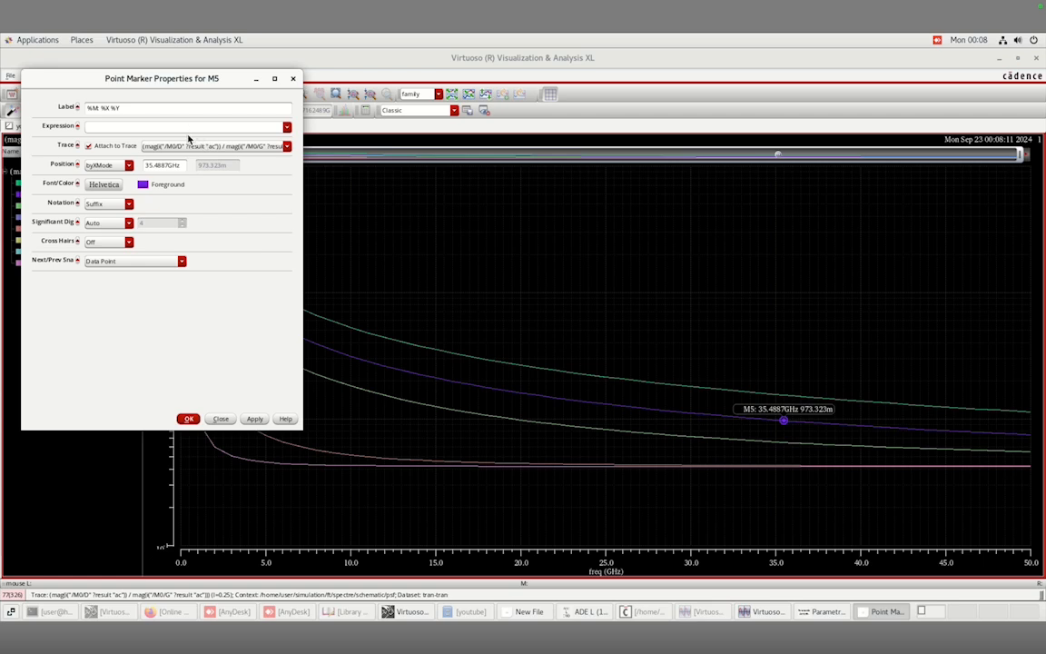
left_click(113, 164)
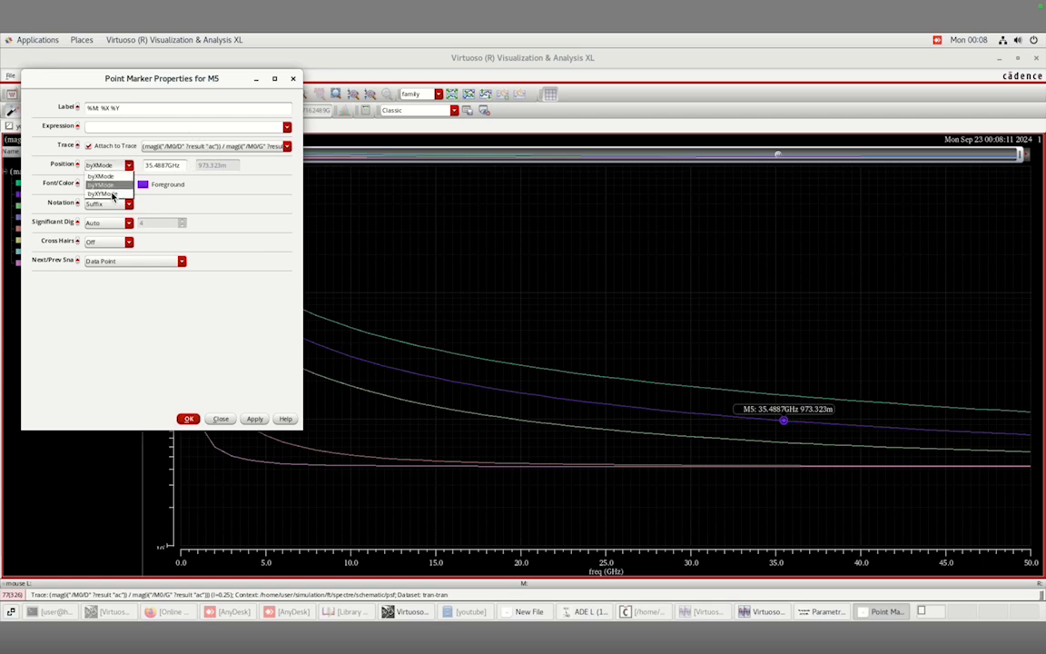
left_click(107, 184)
left_click(229, 166)
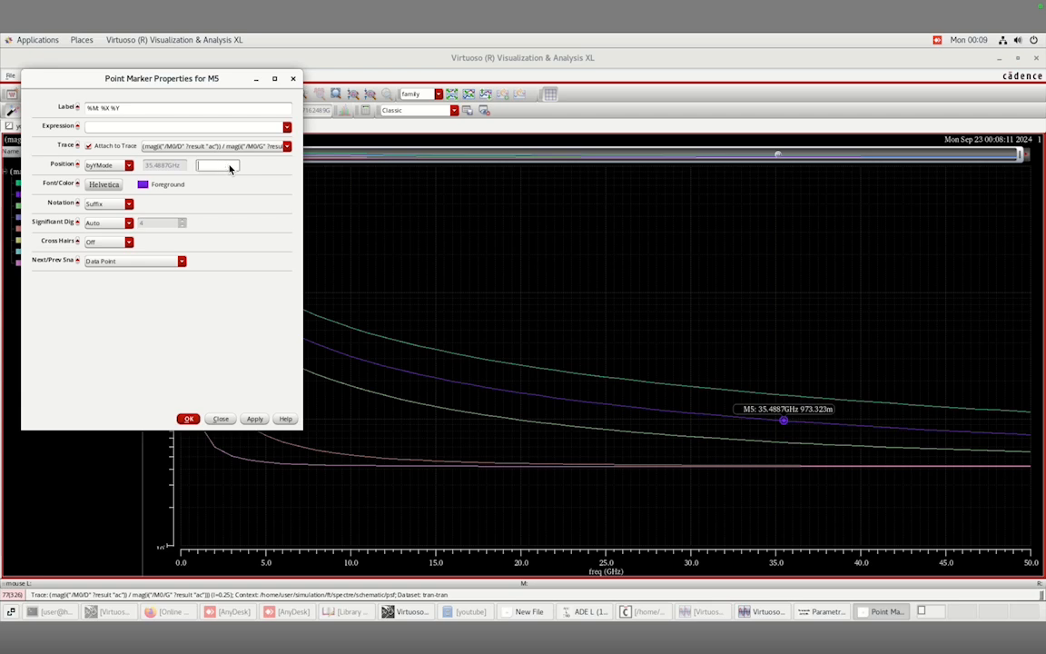
type("1")
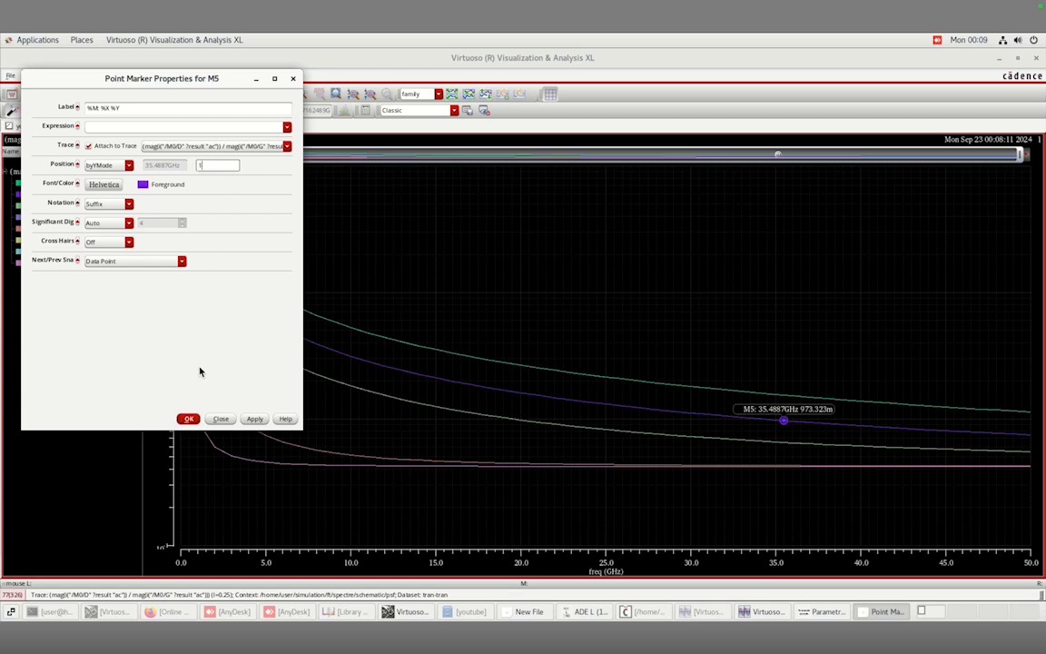
left_click(190, 419)
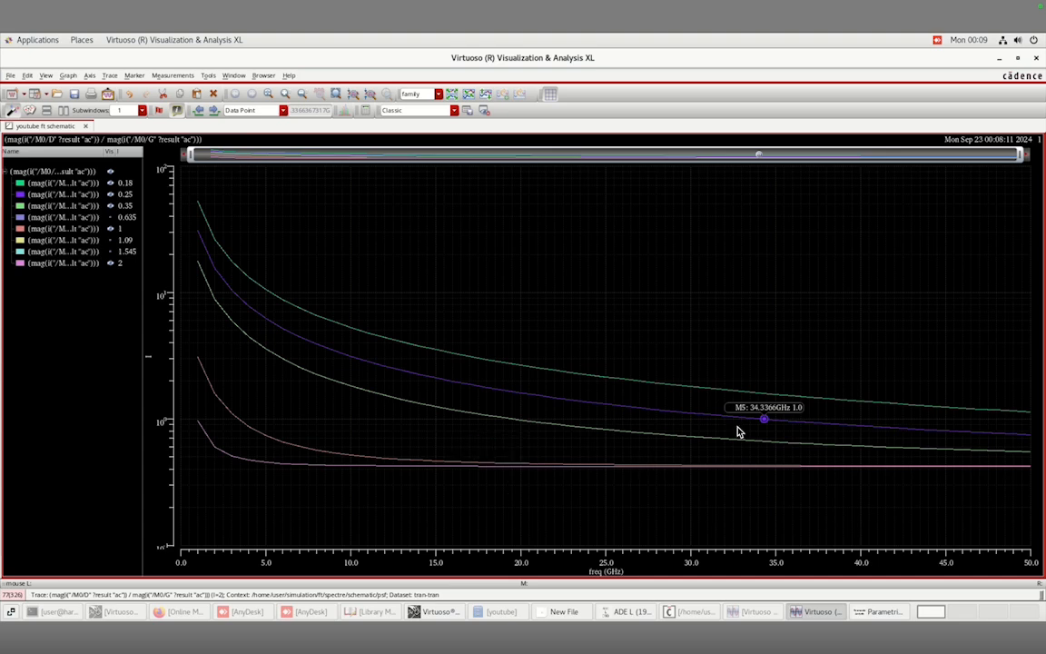
left_click_drag(764, 408, 785, 297)
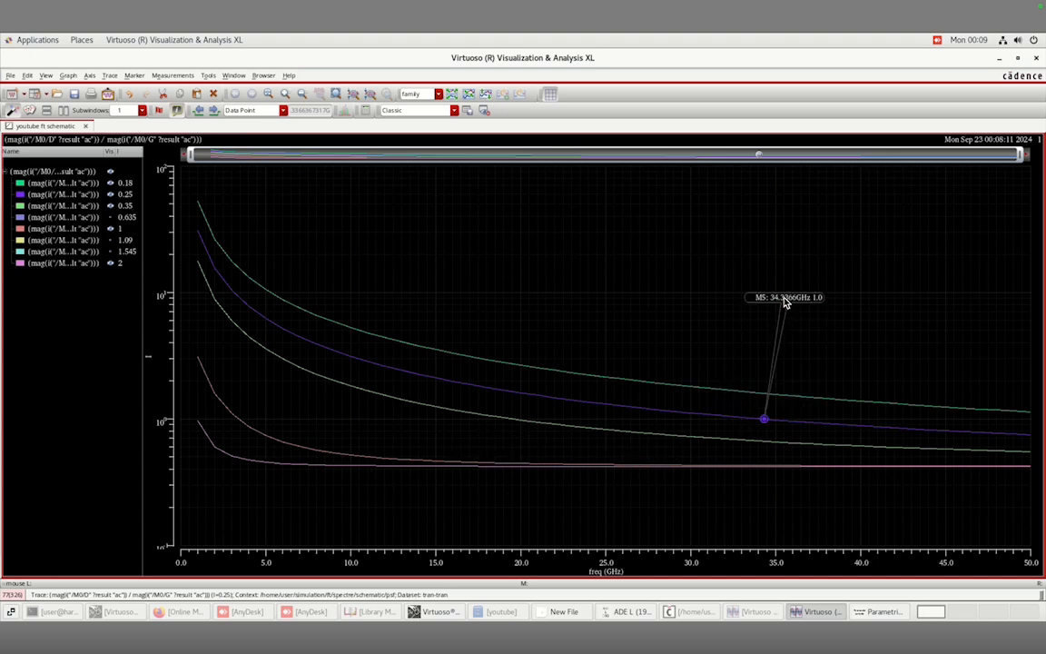